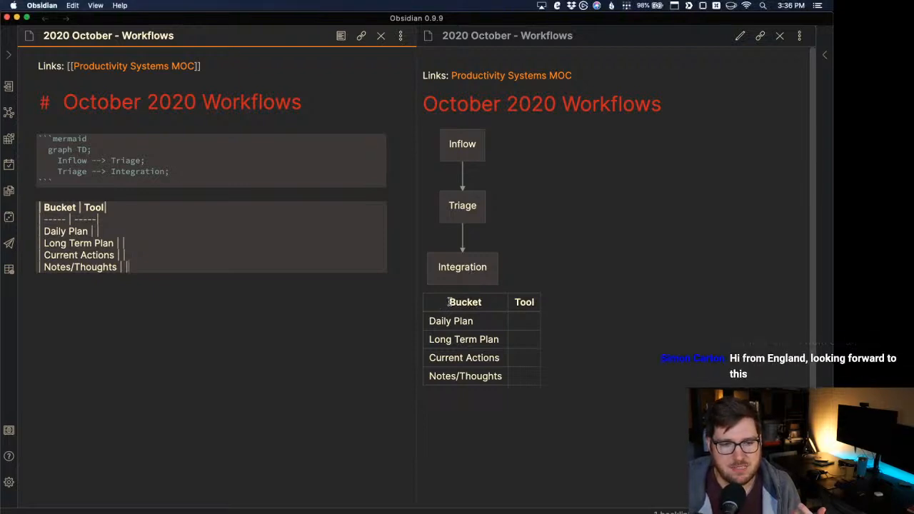
Step: Fill in the Tool column with Bullet Journal for Daily Plan and Obsidian for Long Term Plan
click(491, 305)
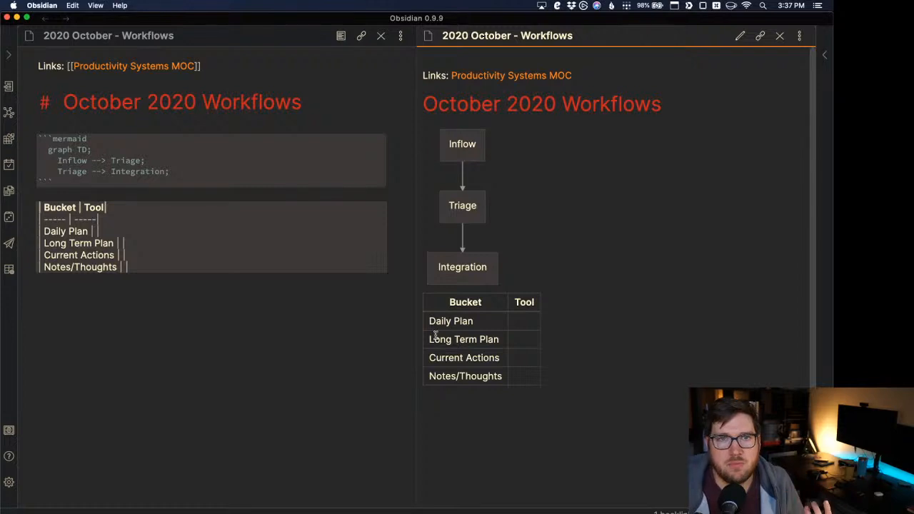
click(120, 231)
text(Bullet Journ)
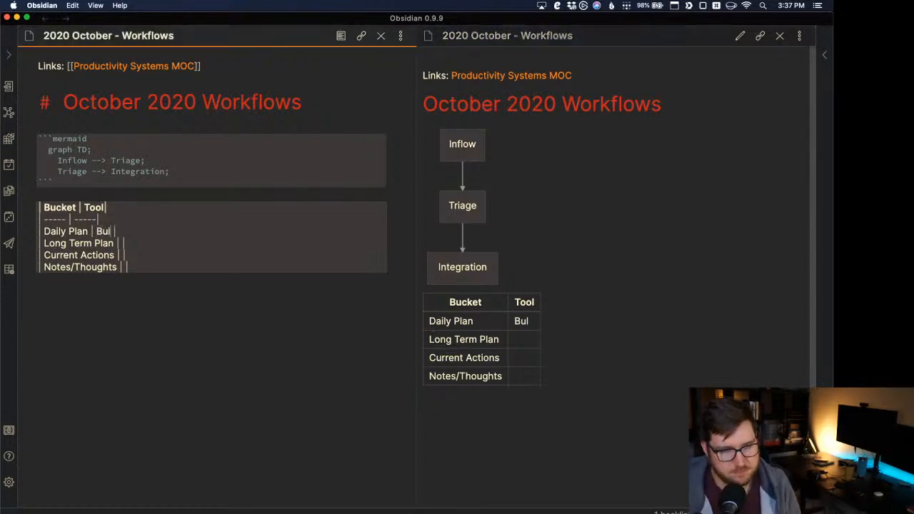
text(al)
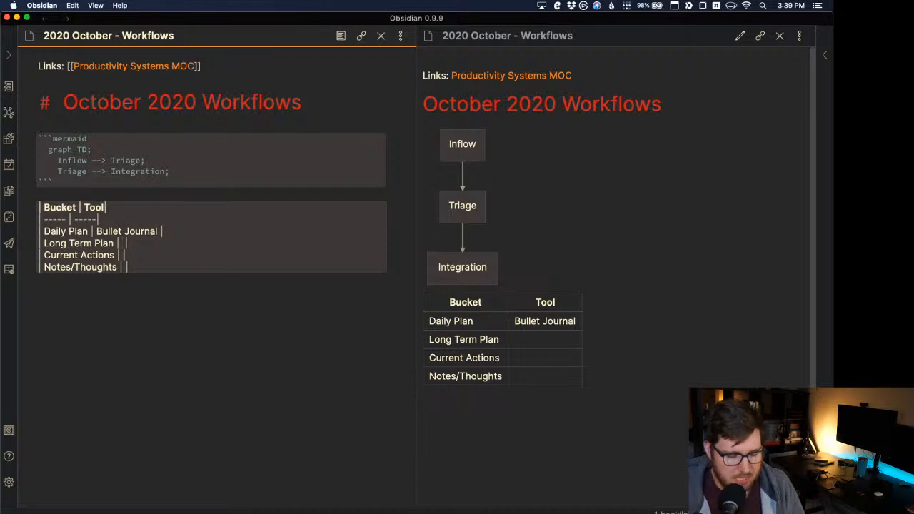
text(Ob )
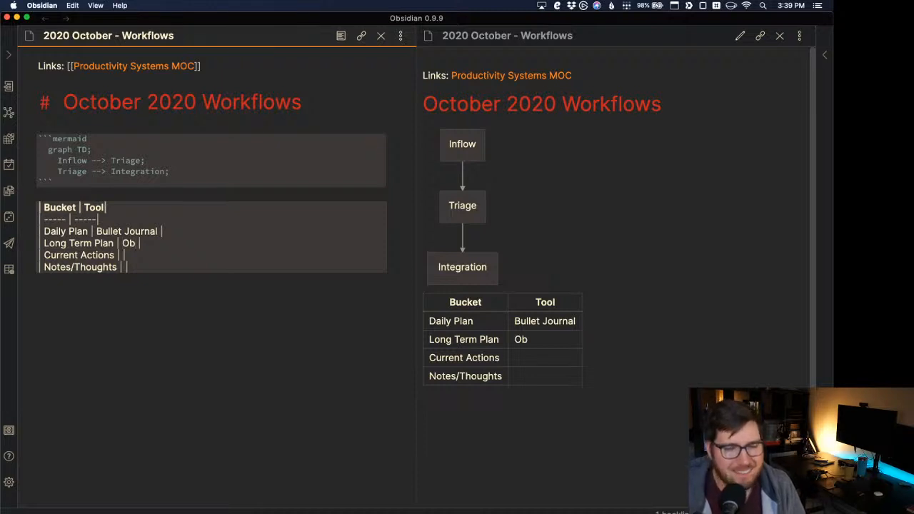
text(sidian)
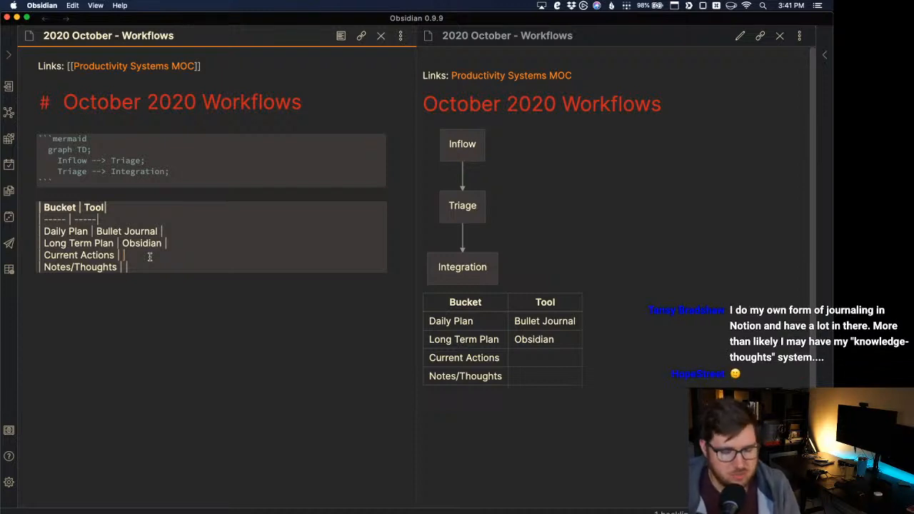
Step: Enter Todoist as the tool for Current Actions and close the table cell
text(Todos)
text(it)
key(BackSpace)
key(BackSpace)
key(BackSpace)
key(BackSpace)
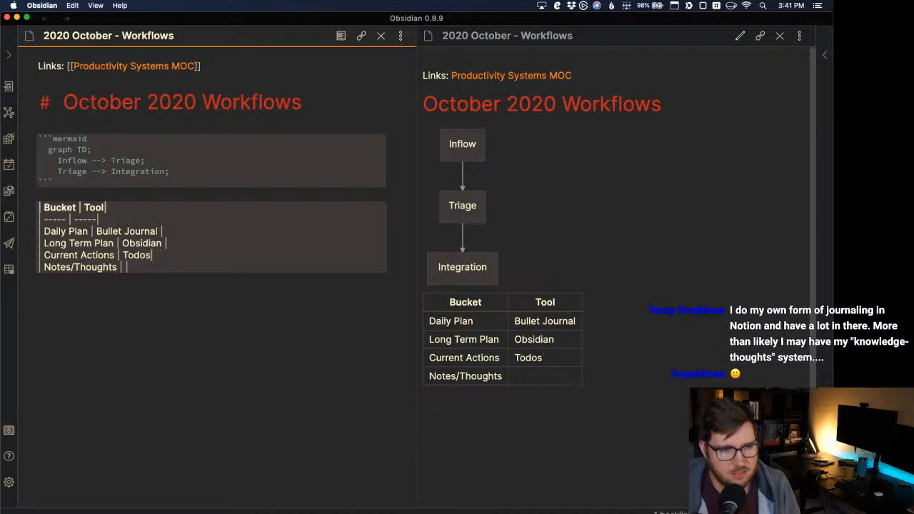
text(ist |)
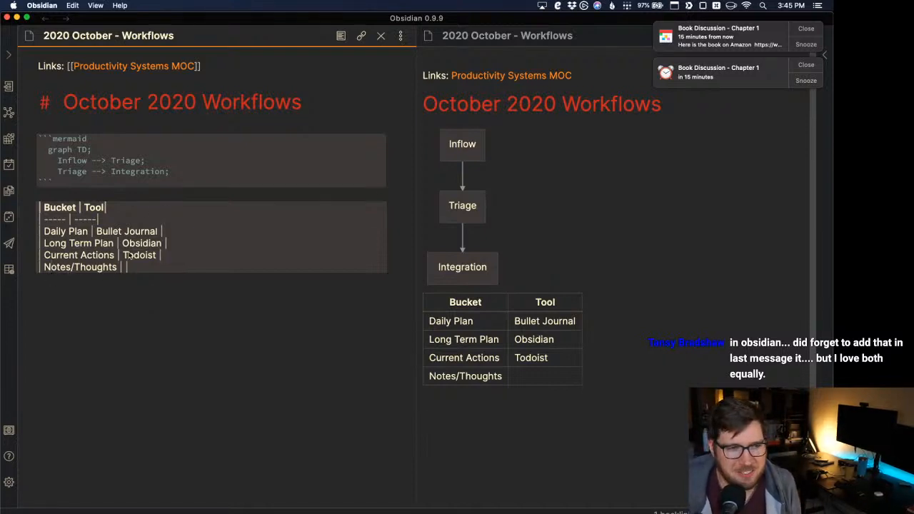
Step: Silence the calendar notifications and enter Obsidan as the tool for Notes/Thoughts
alt+click(820, 6)
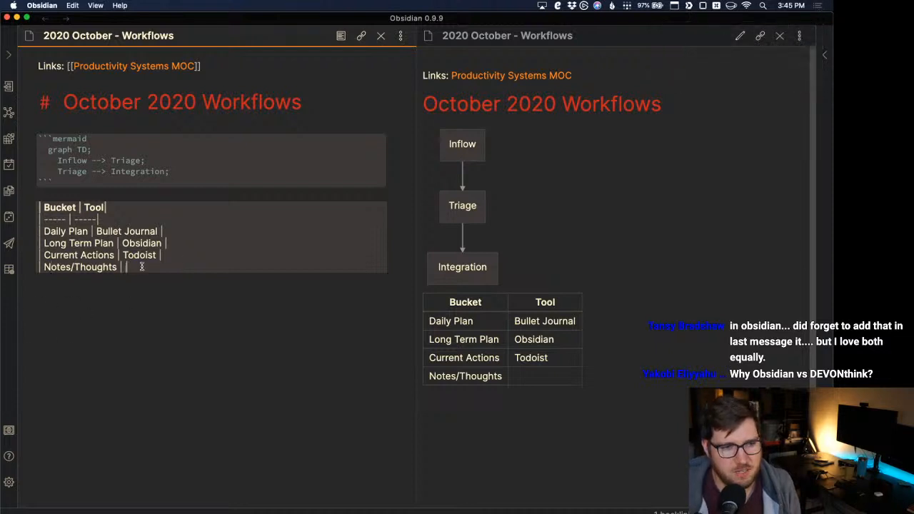
key(Left)
key(Left)
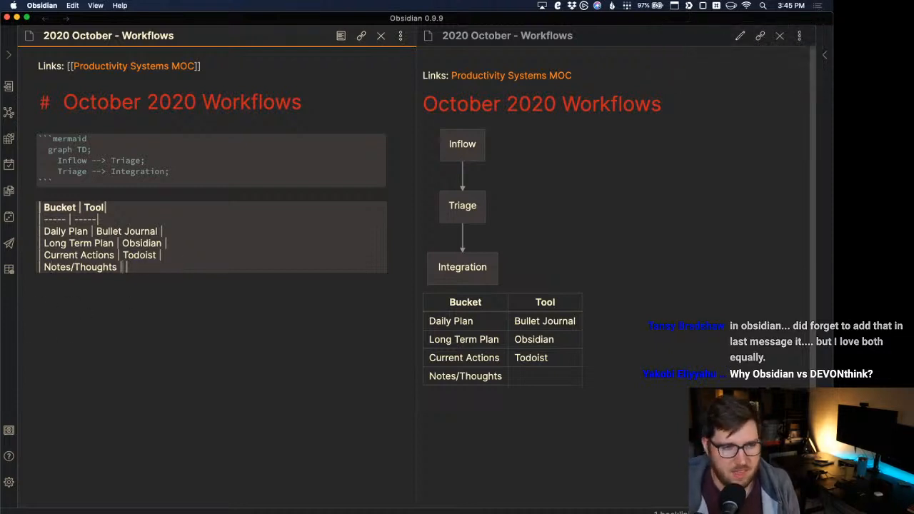
text(Ob)
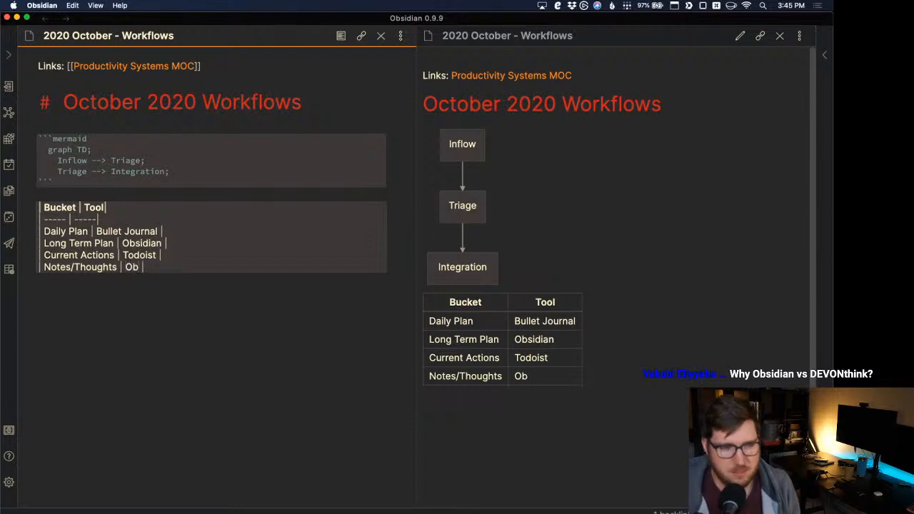
text(sidan)
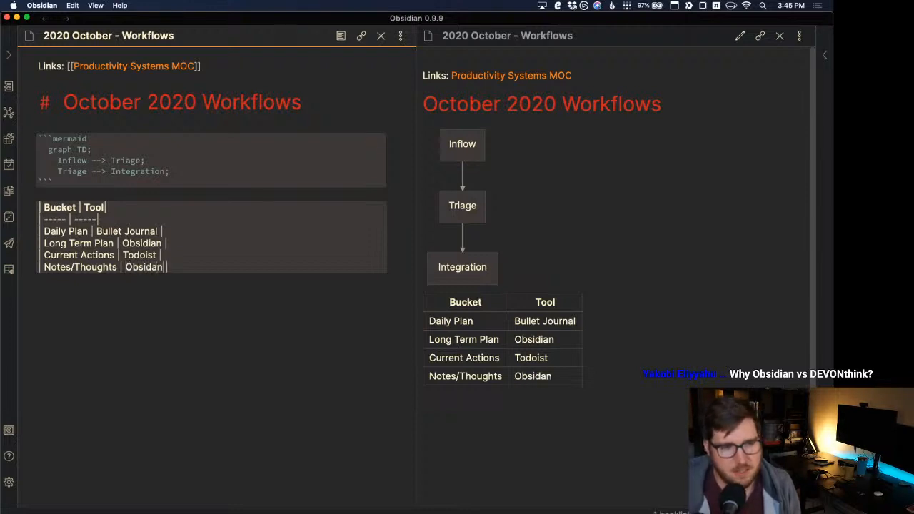
Step: Add a table row below Notes/Thoughts with the bucket Reference/Notes and the tool Dropbox
key(Return)
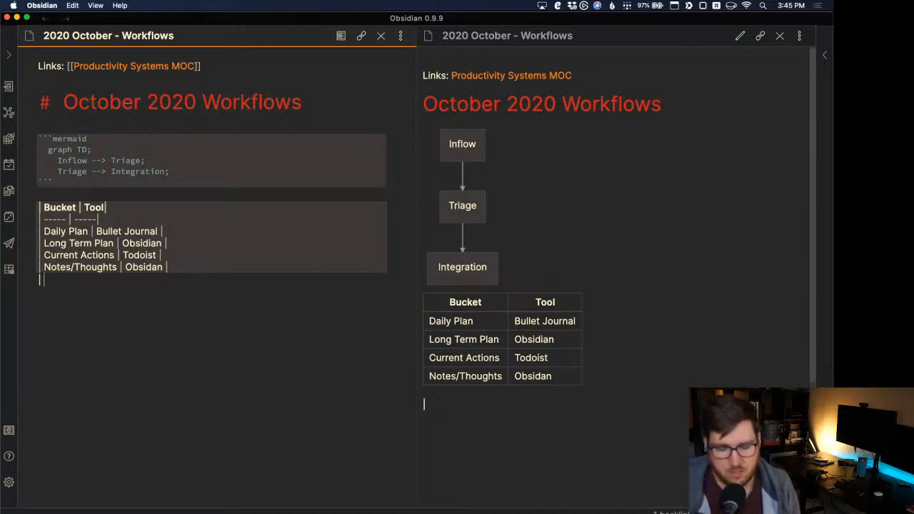
text(| Refe)
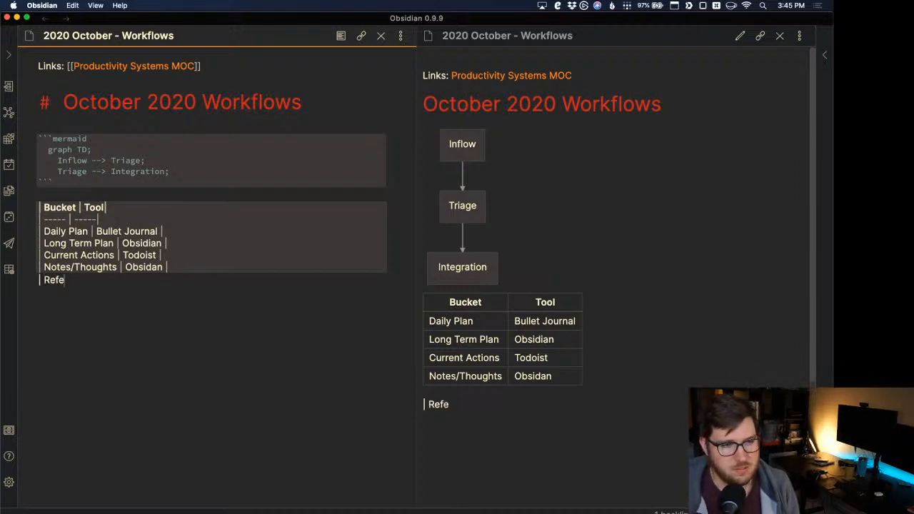
text(rence/Not)
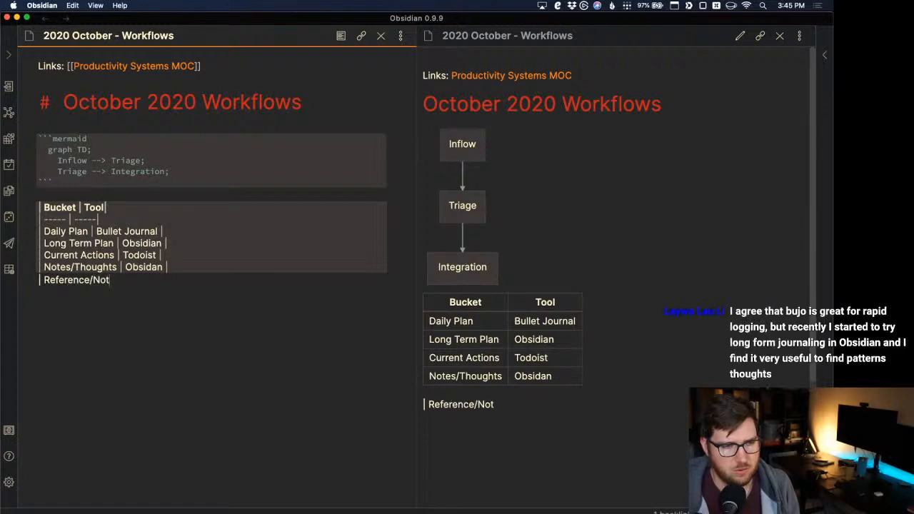
text(es |    D)
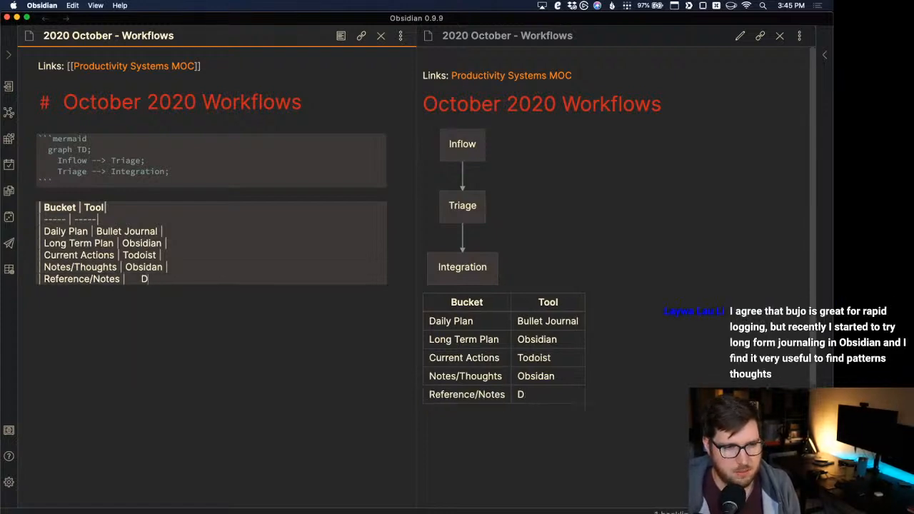
key(BackSpace)
text(D)
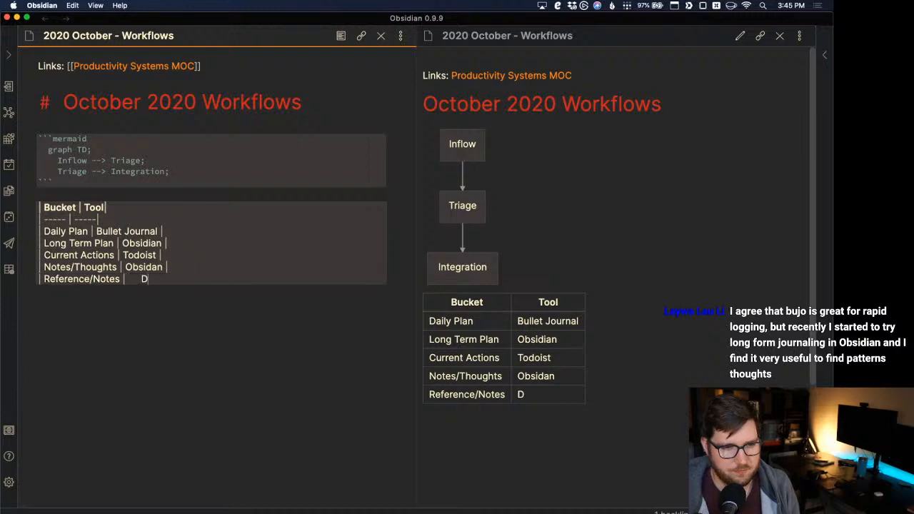
text(ropbox)
key(BackSpace)
key(BackSpace)
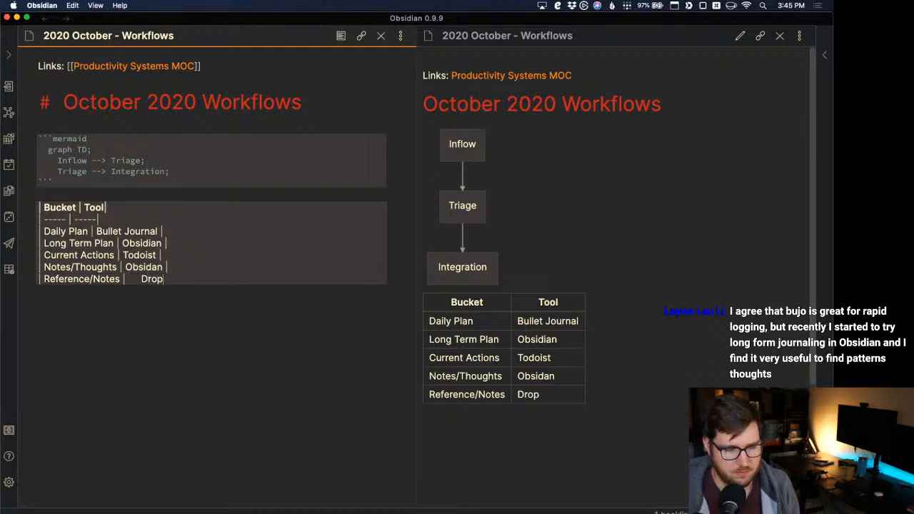
text(box |)
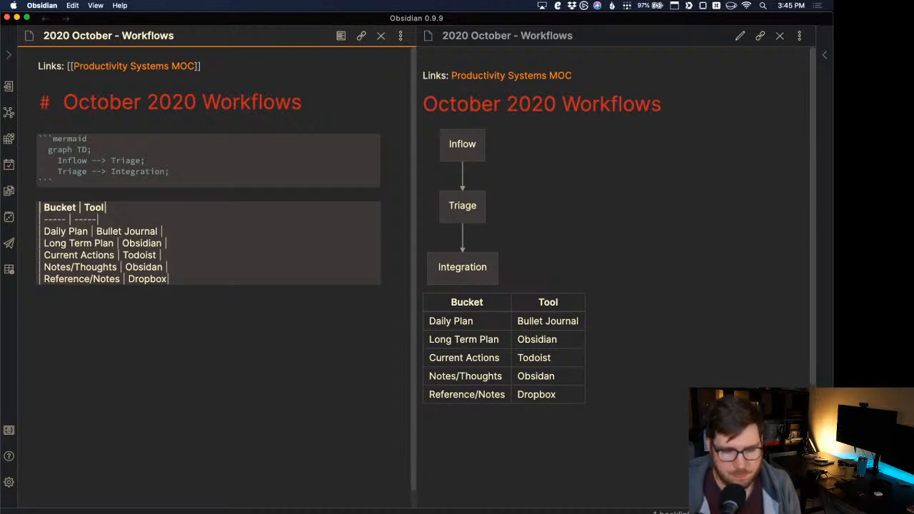
Step: Insert a second-level heading System between the mermaid diagram and the bucket table
key(Up)
key(Up)
key(Up)
key(Up)
key(Up)
key(Up)
key(Up)
key(Up)
key(Up)
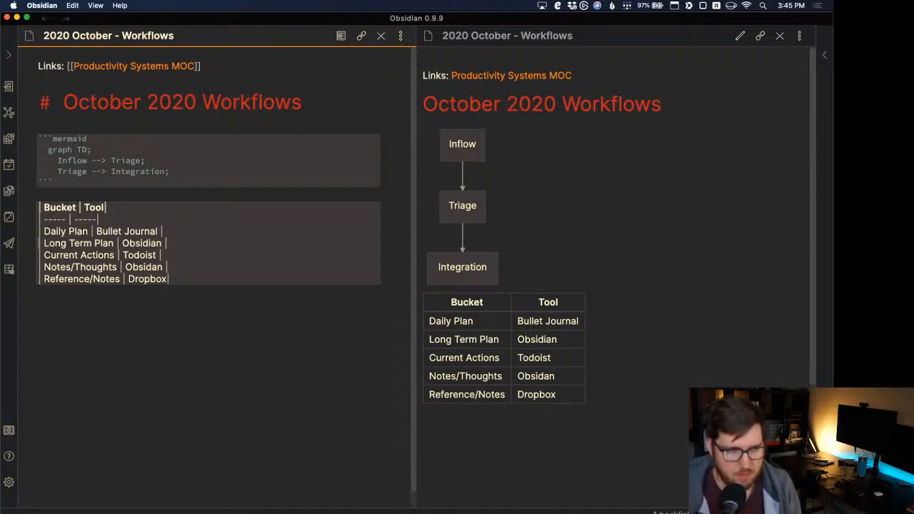
key(Return)
key(Return)
text(##)
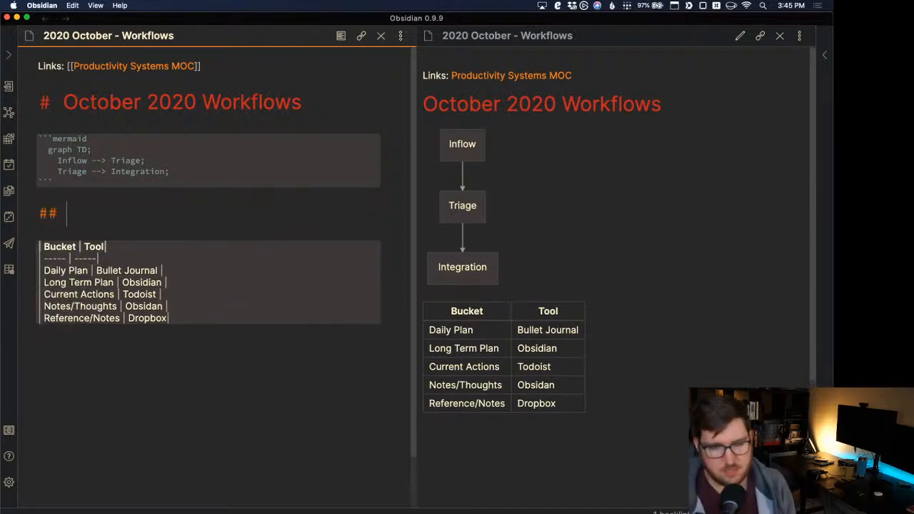
key(BackSpace)
text(System)
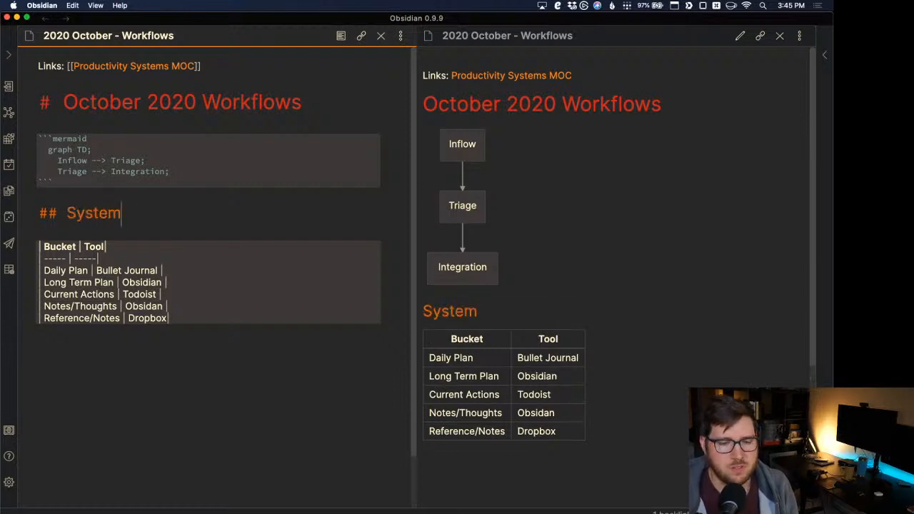
Step: Add a final table row with the bucket Articles/Reading and the tool Raindrop/Kindle
click(189, 321)
key(Return)
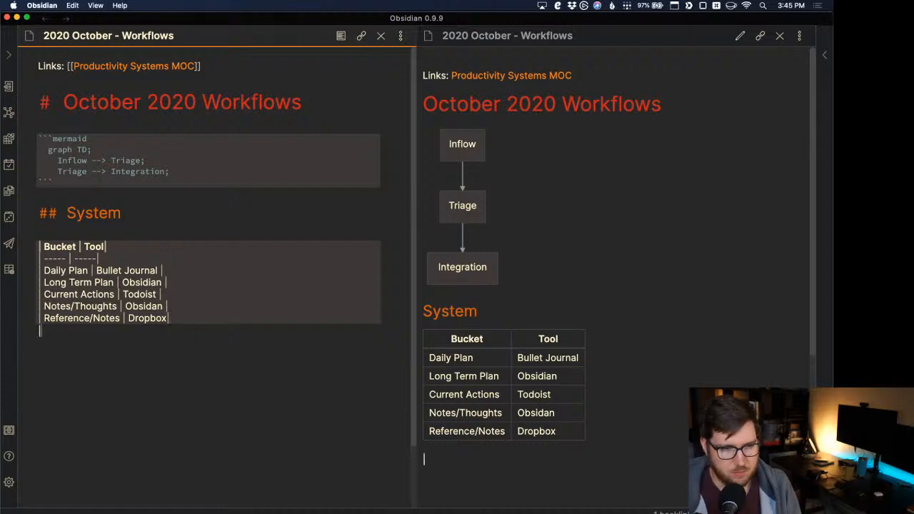
text(| Article)
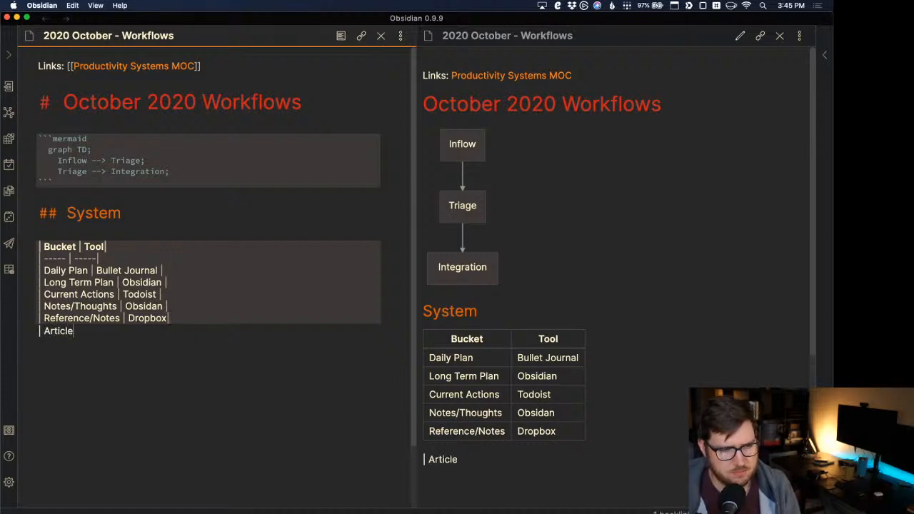
text(s/Reading)
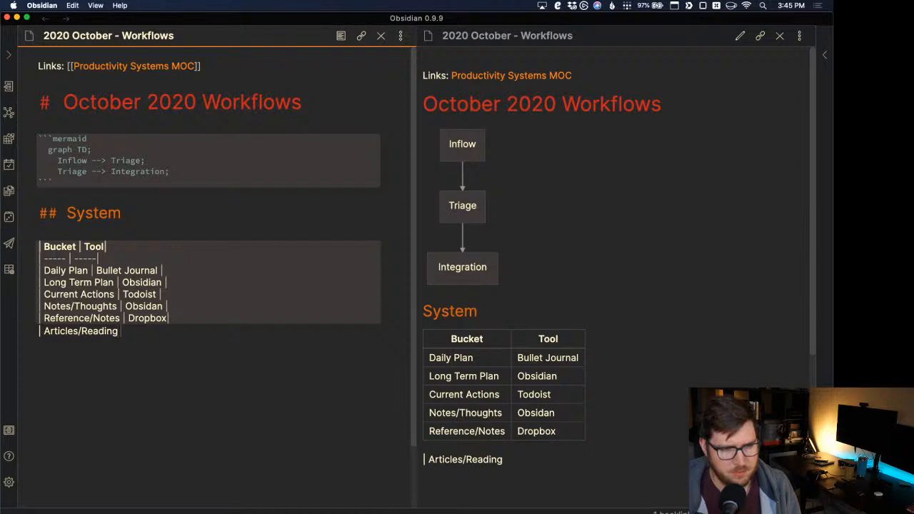
text( |)
key(Tab)
text(Raindrop)
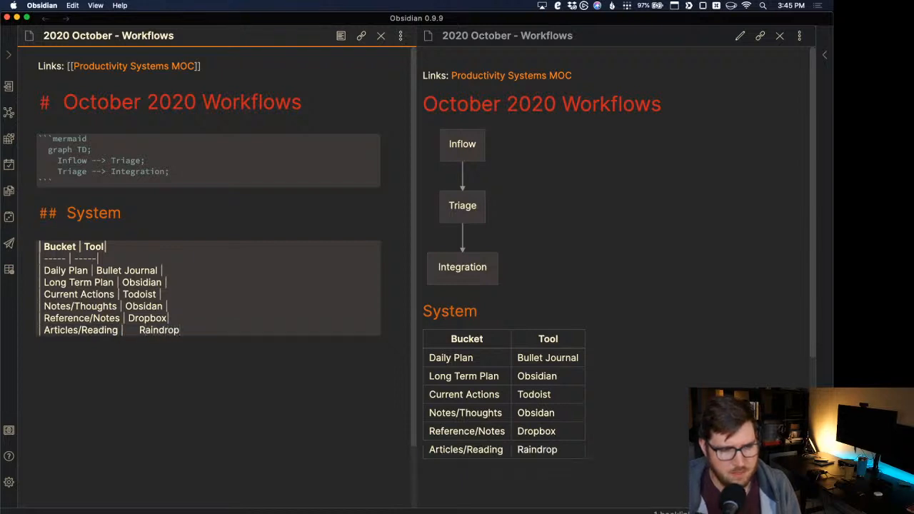
text(/Kindle |)
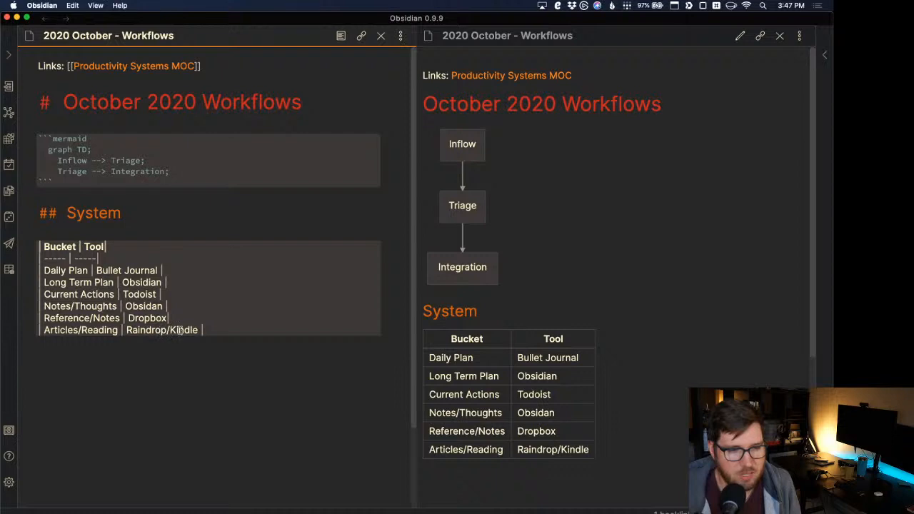
Step: Add a second-level heading Inboxes below the bucket table, followed by a blank line
click(179, 353)
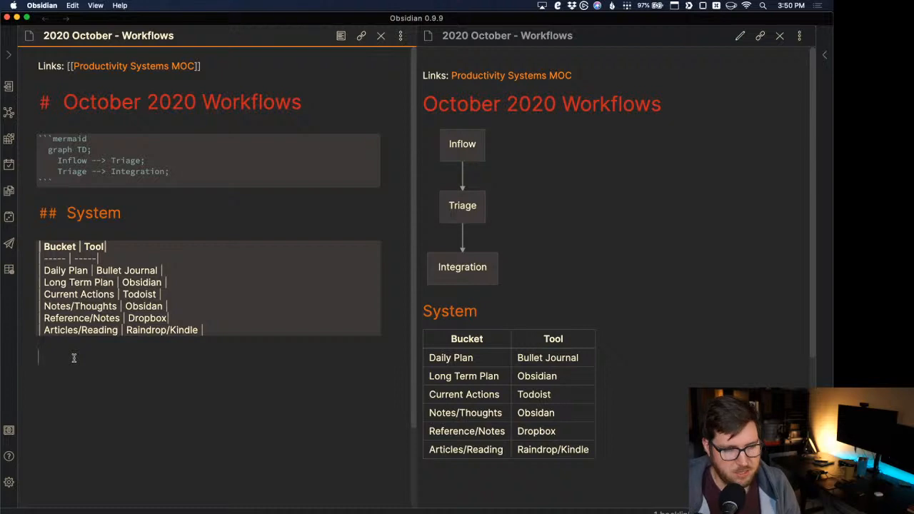
text(## In)
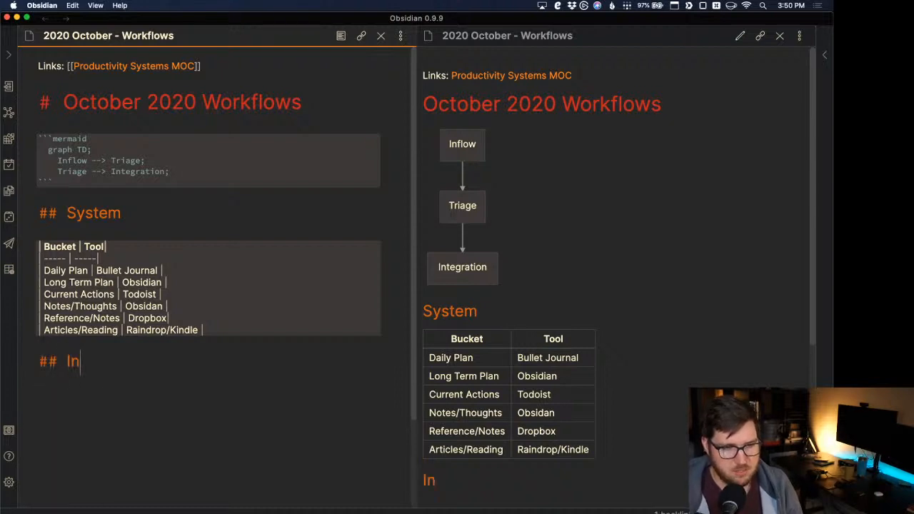
text(boxes)
key(Return)
key(Return)
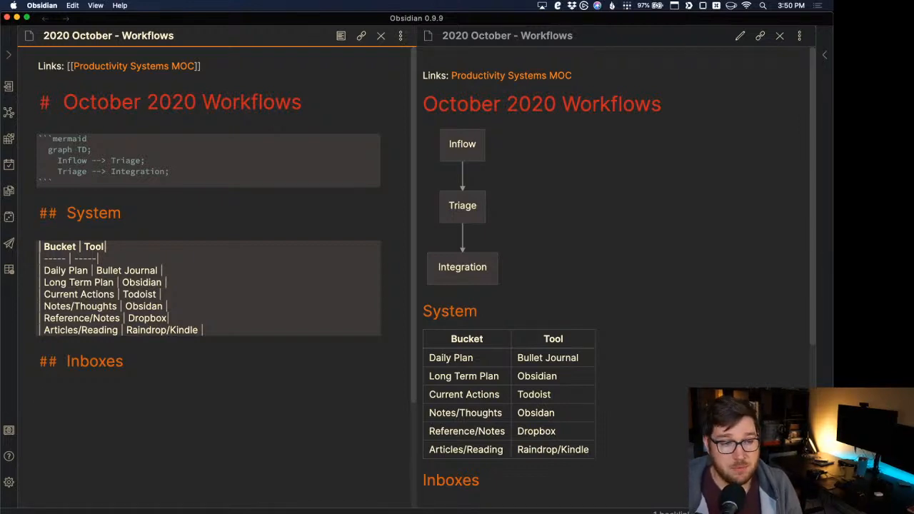
Step: Start a bullet list under the Inboxes heading with the items Forums, YouTube and Email
scroll(178, 367, down, 5)
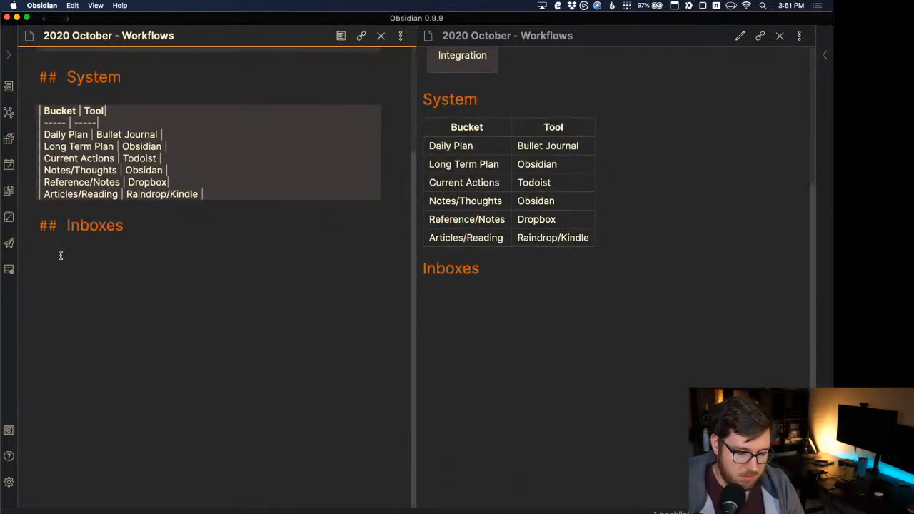
text(- )
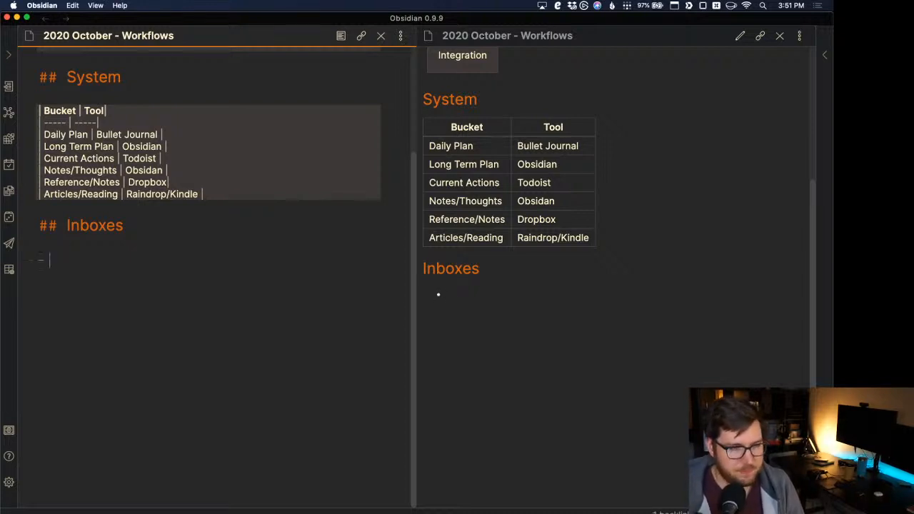
text(Forums)
key(Return)
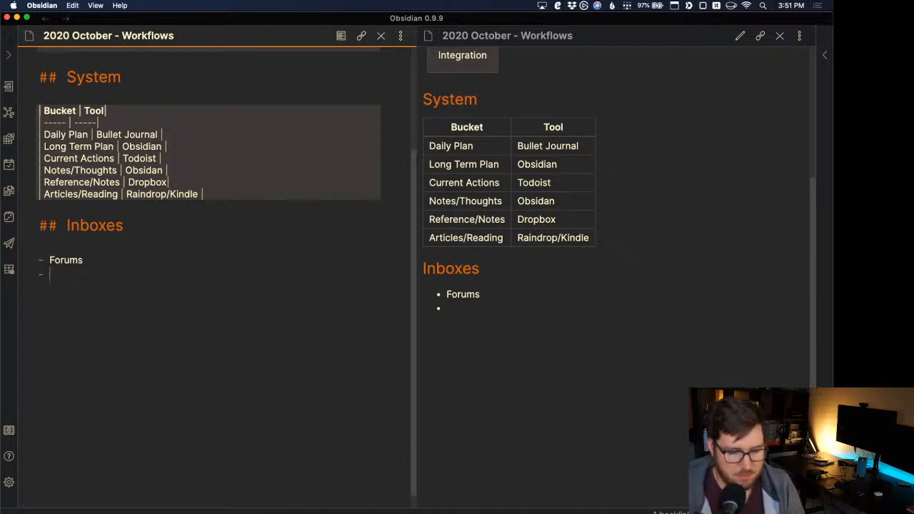
text(YouTube)
key(Return)
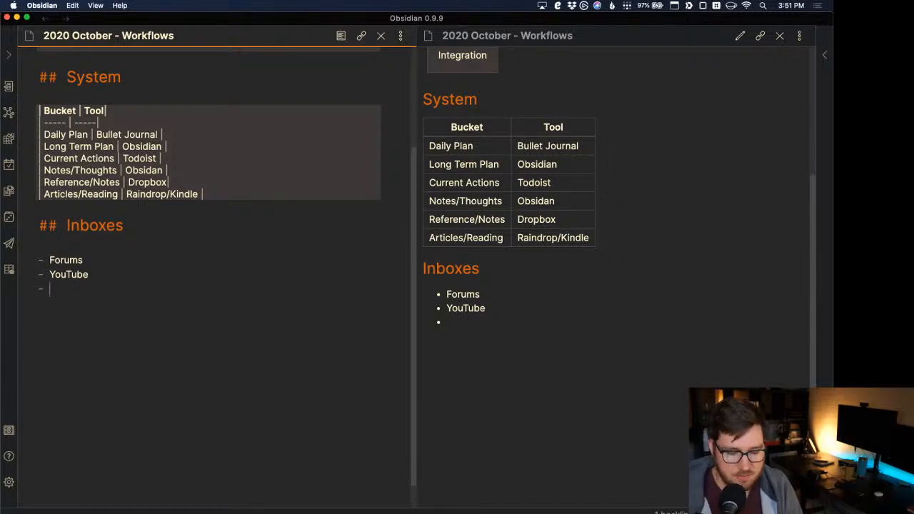
text(Email)
key(Return)
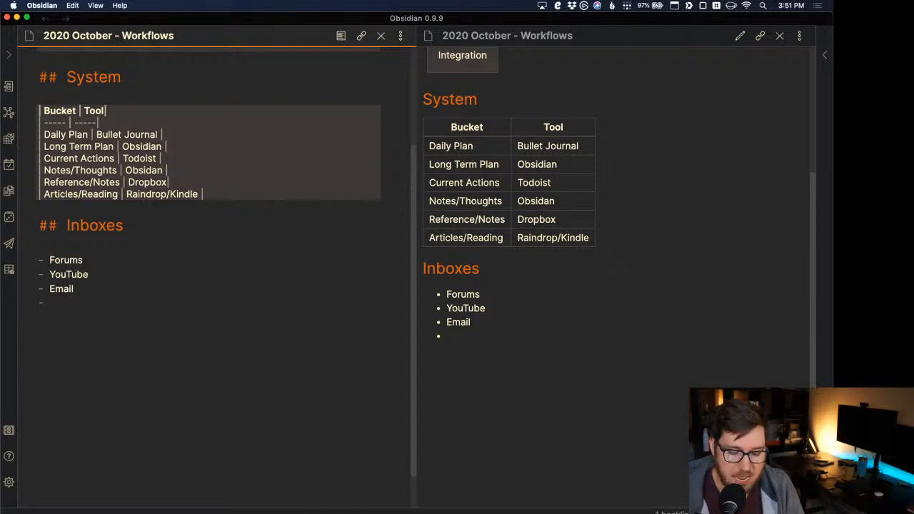
Step: Add the bullets Todoist and Daily Log below Email in the Inboxes list
text(T)
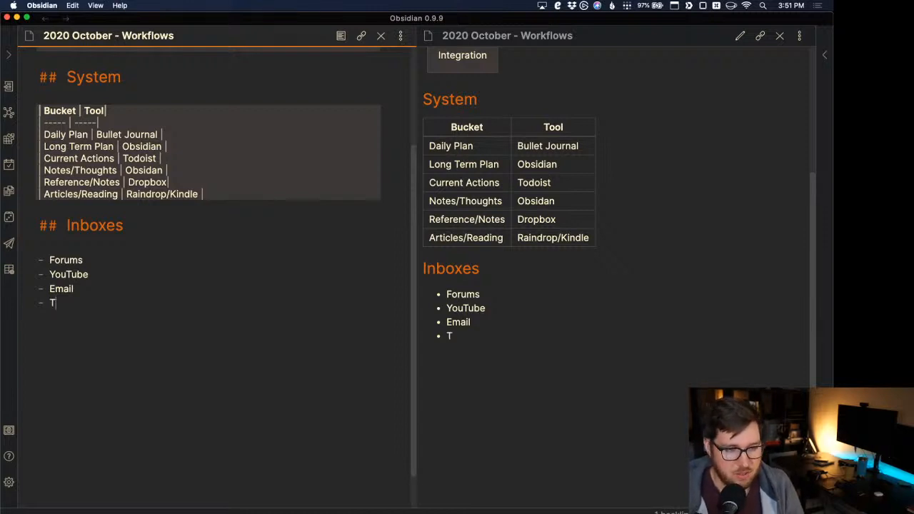
key(BackSpace)
text(Todo)
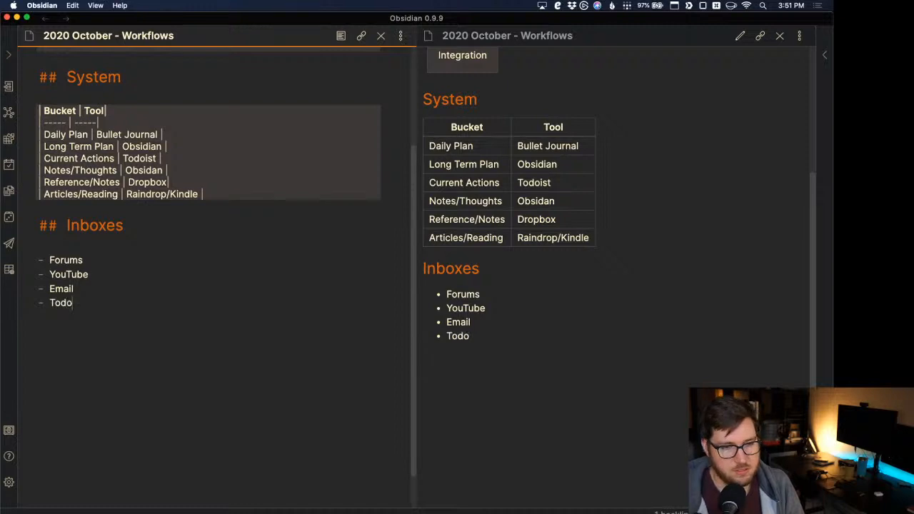
key(BackSpace)
text(oist)
key(Return)
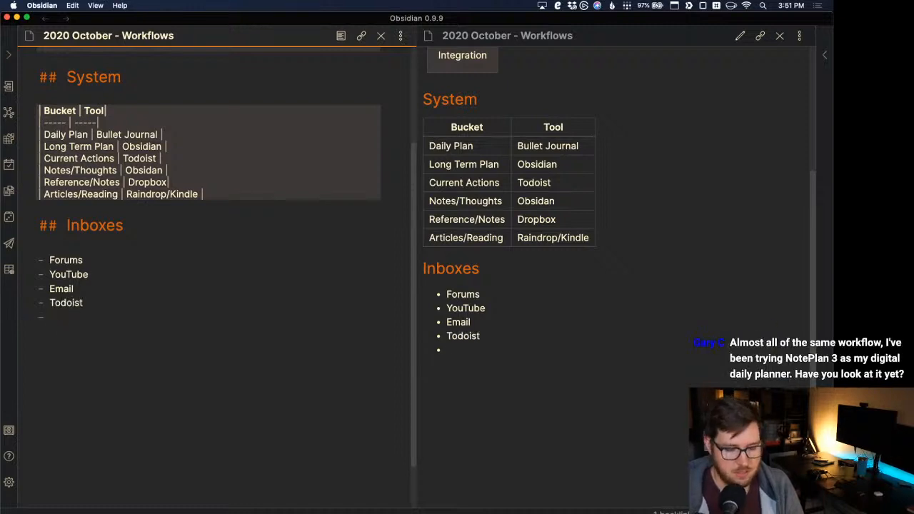
text(Daily)
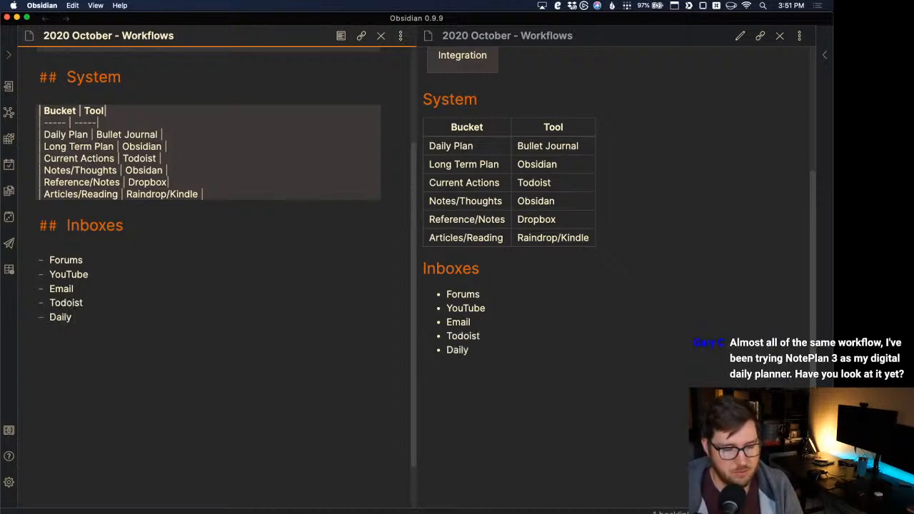
text( Log)
key(Return)
Step: Add the bullet Obsidian Daily Notes below Daily Log, correcting the capitalisation of Notes
text(Obsidian Daily NOtes)
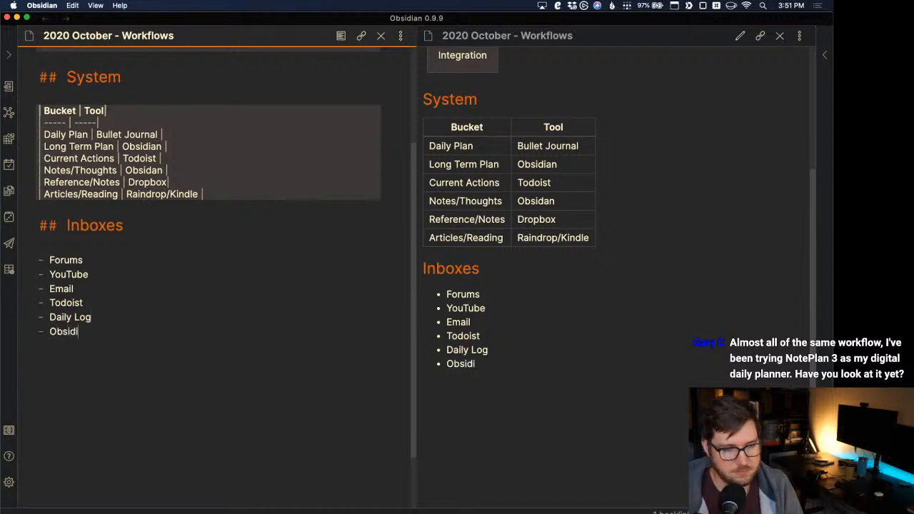
key(BackSpace)
key(BackSpace)
key(BackSpace)
key(BackSpace)
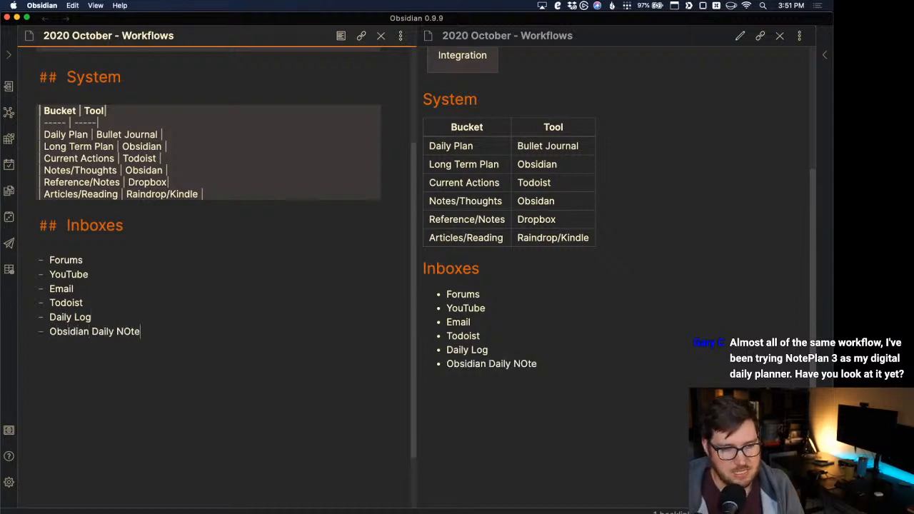
text(otes)
key(Return)
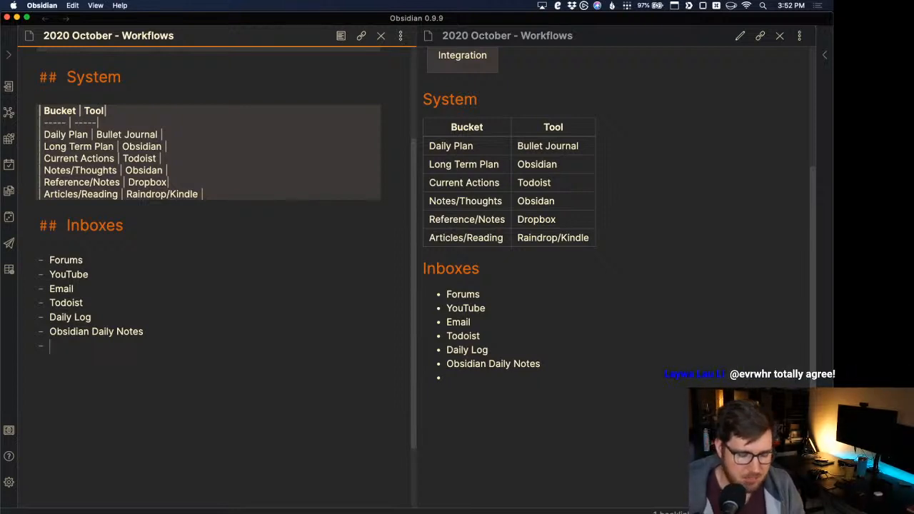
Step: Extend the Inboxes list with the bullets Browser Tabs, Discord and Random Sites
text(Browser Tabs)
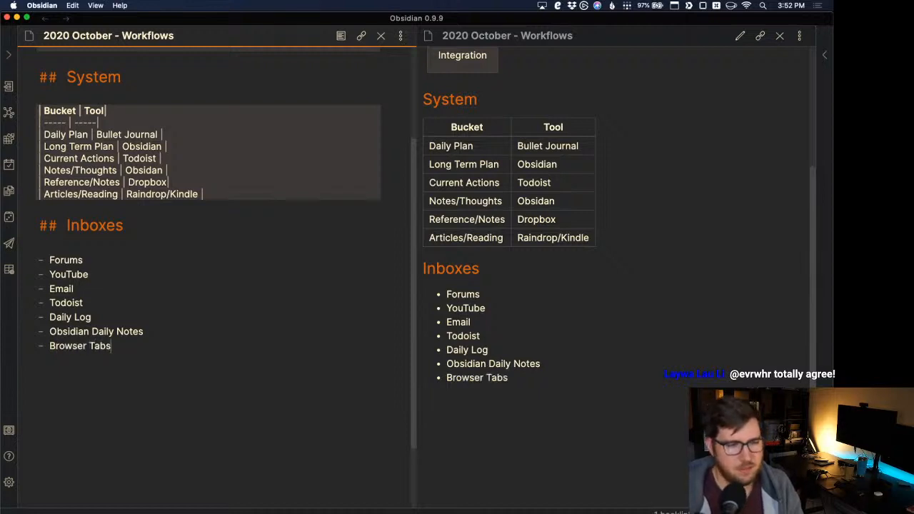
key(Return)
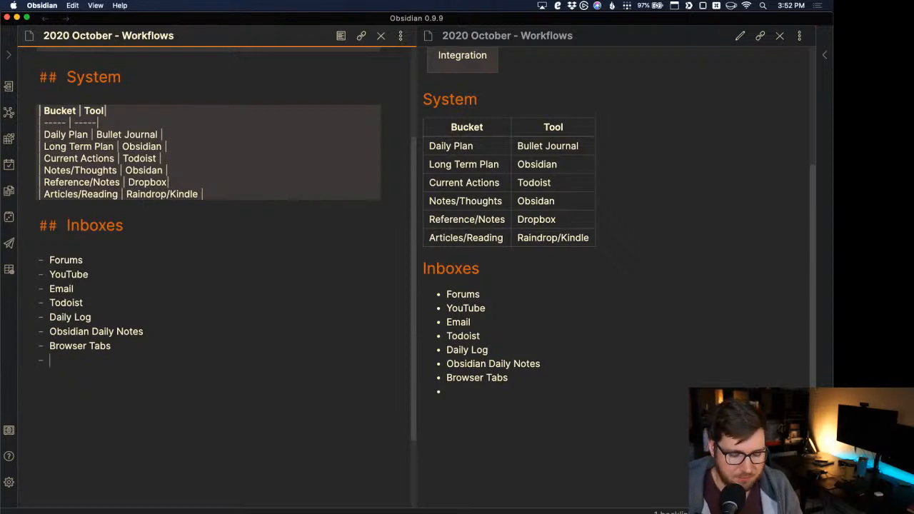
text(Discord)
key(Return)
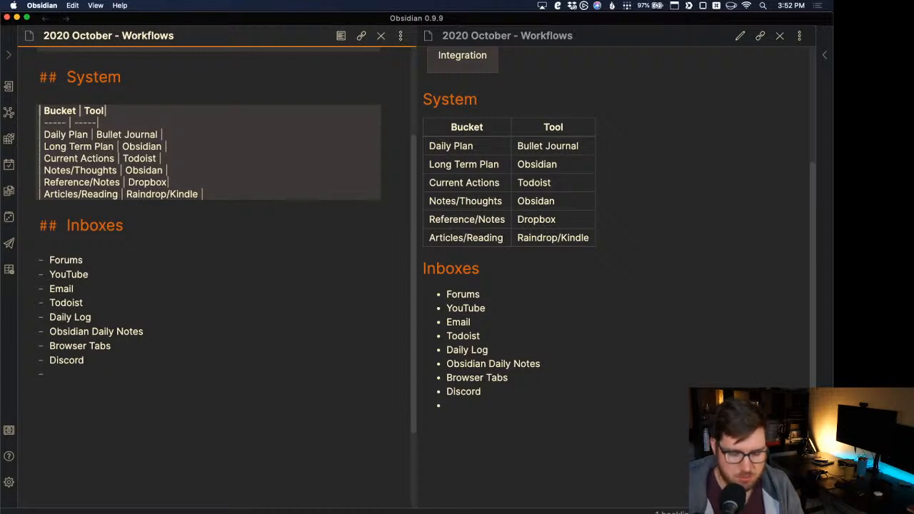
text(Random)
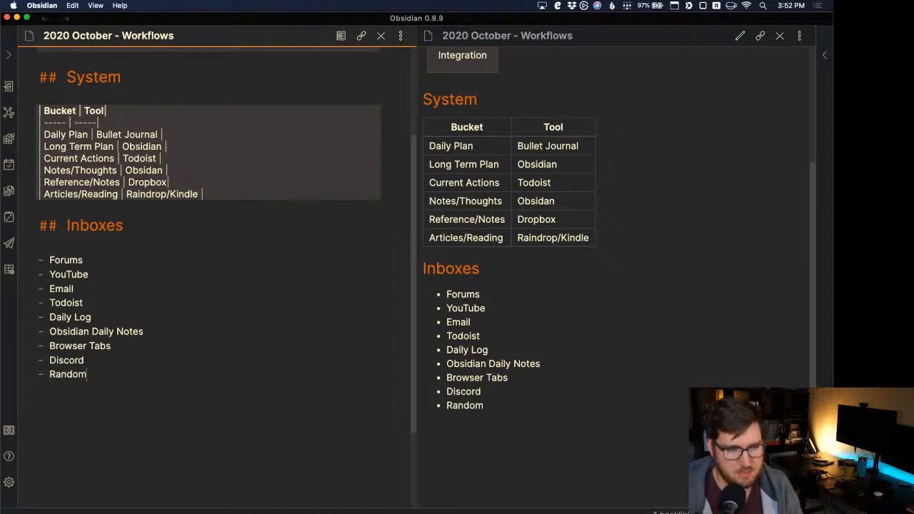
text( Sites)
key(Return)
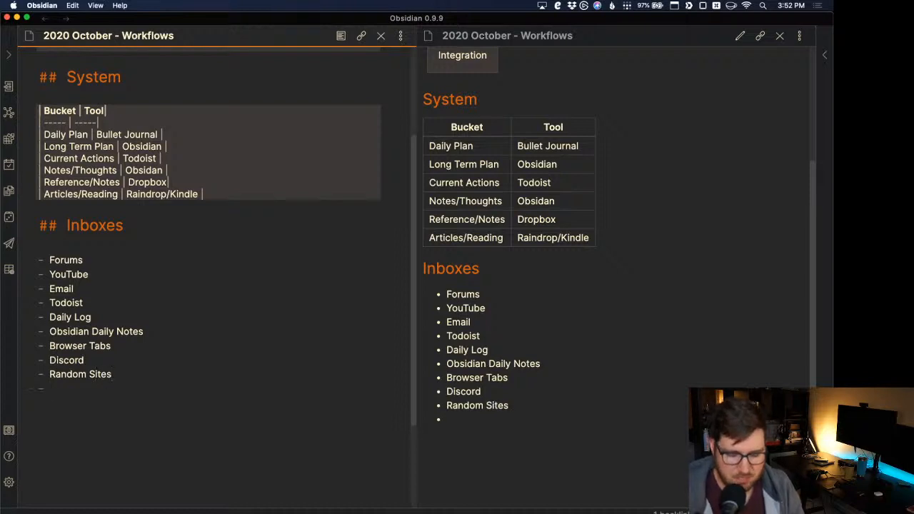
Step: Complete the Inboxes list with the bullets Drafts, Chat and Papers/Mail
text(Drafts)
key(Return)
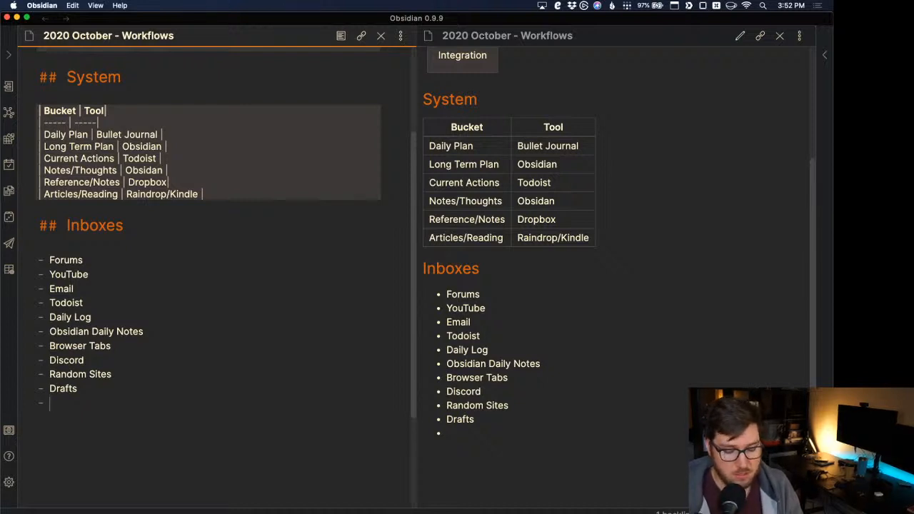
text(Chat)
key(Return)
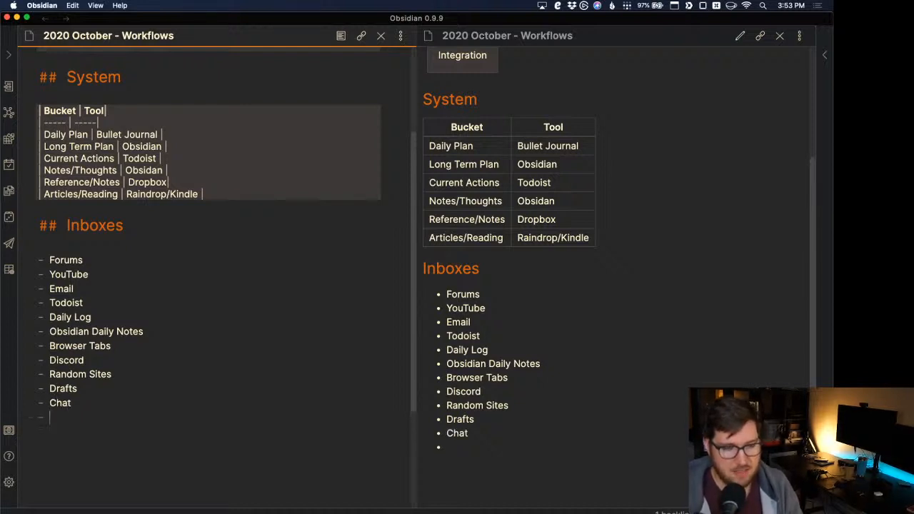
text(Papers)
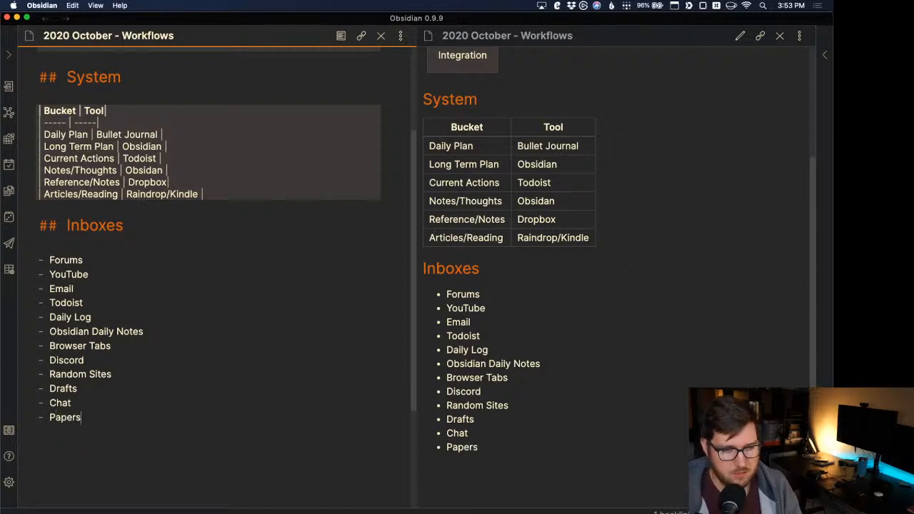
text(/Mail)
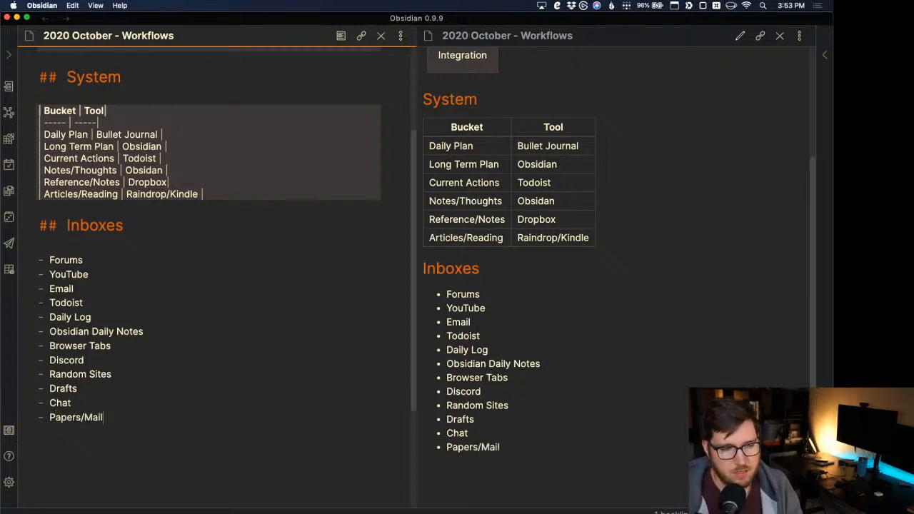
Step: Rename the Inboxes heading to Inflows, keeping it a second-level heading
scroll(107, 182, up, 5)
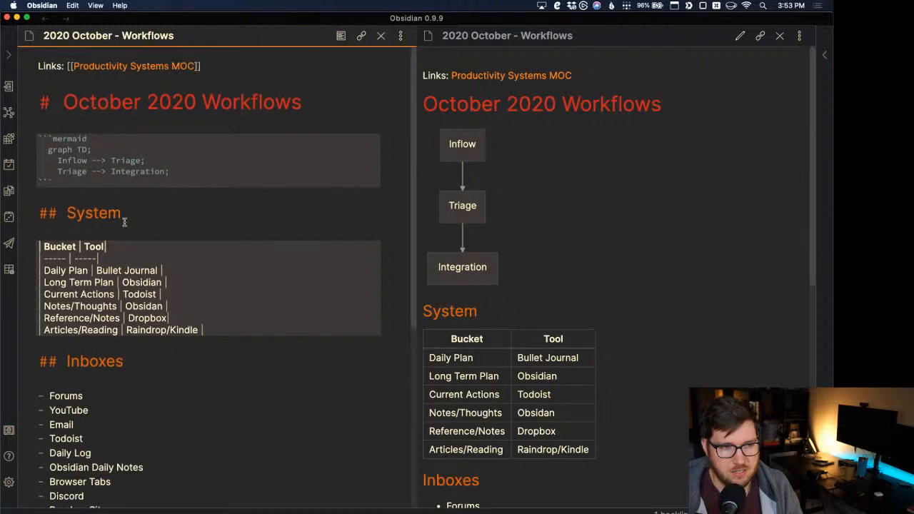
scroll(125, 222, down, 1)
double_click(94, 341)
text(Infl)
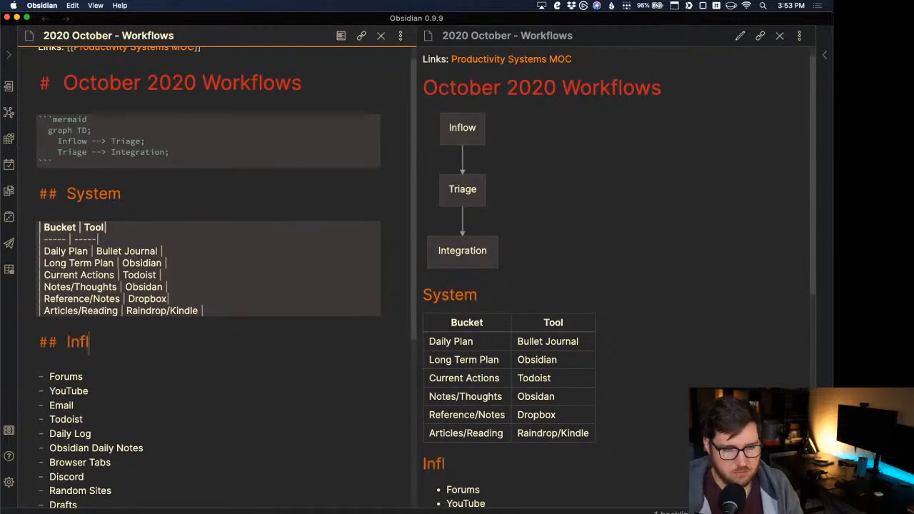
text(ows)
double_click(106, 190)
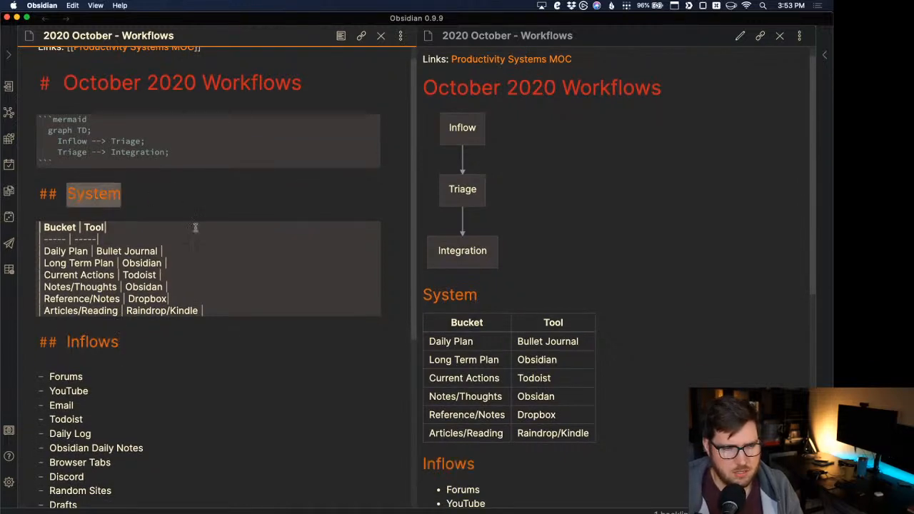
click(204, 211)
Step: Add a second-level heading Triage below the Papers/Mail bullet and start a bullet list under it with "Tasks:"
scroll(94, 385, down, 4)
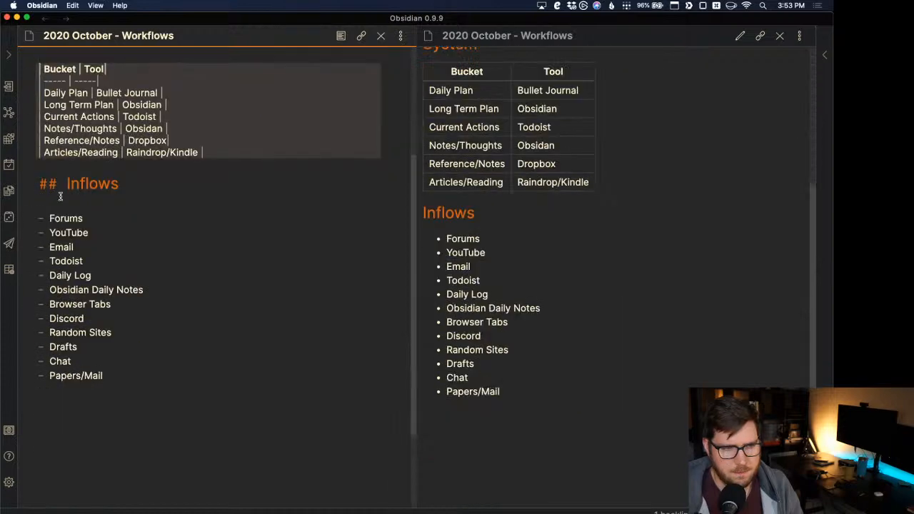
click(127, 378)
key(Return)
key(Return)
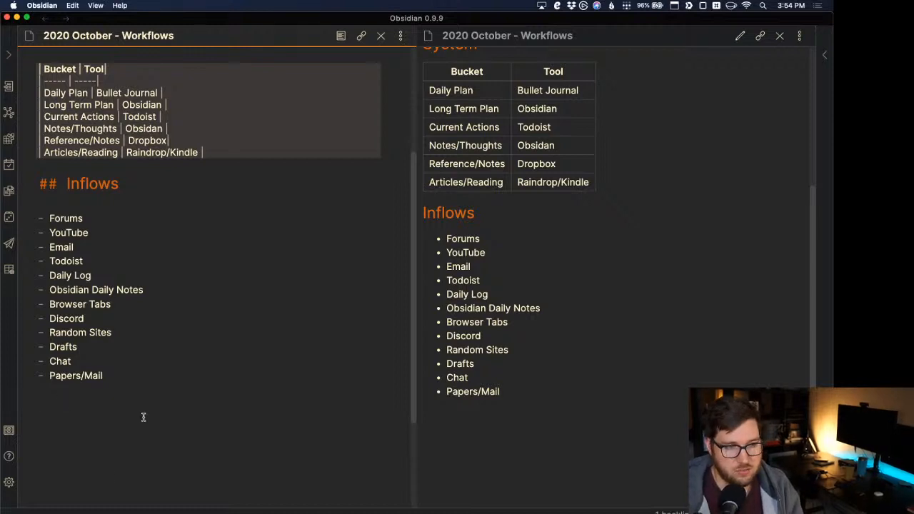
text(## Triage)
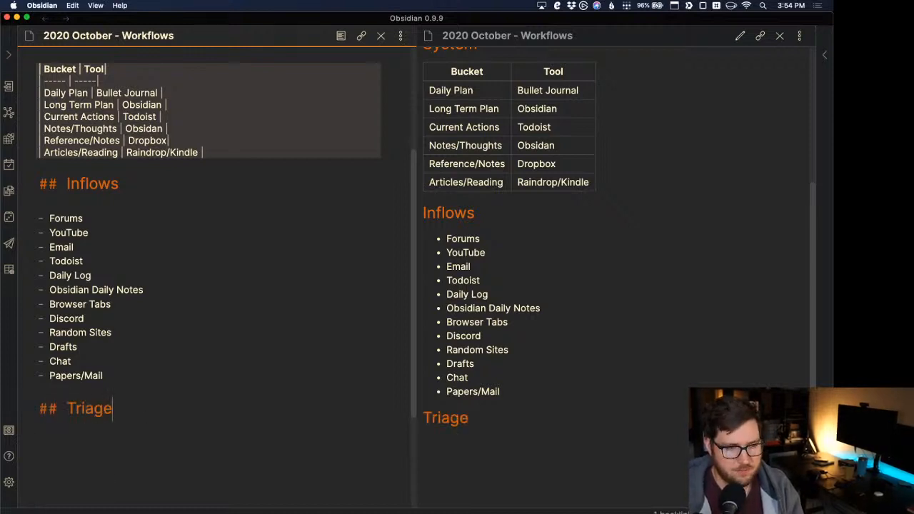
key(Return)
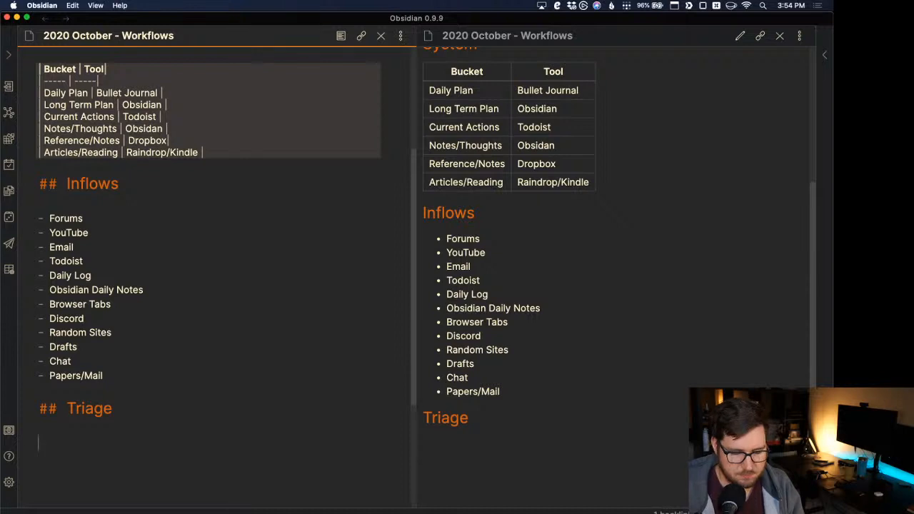
text(- Tasks:)
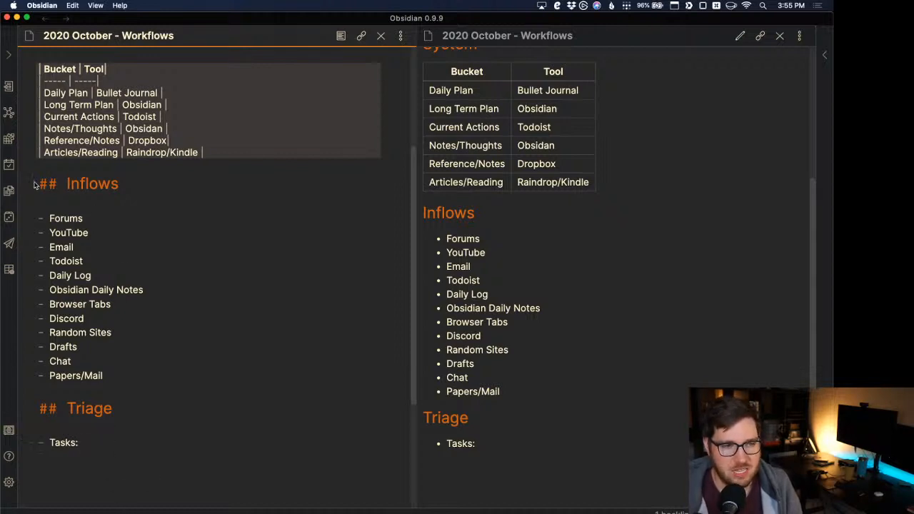
double_click(81, 184)
click(119, 198)
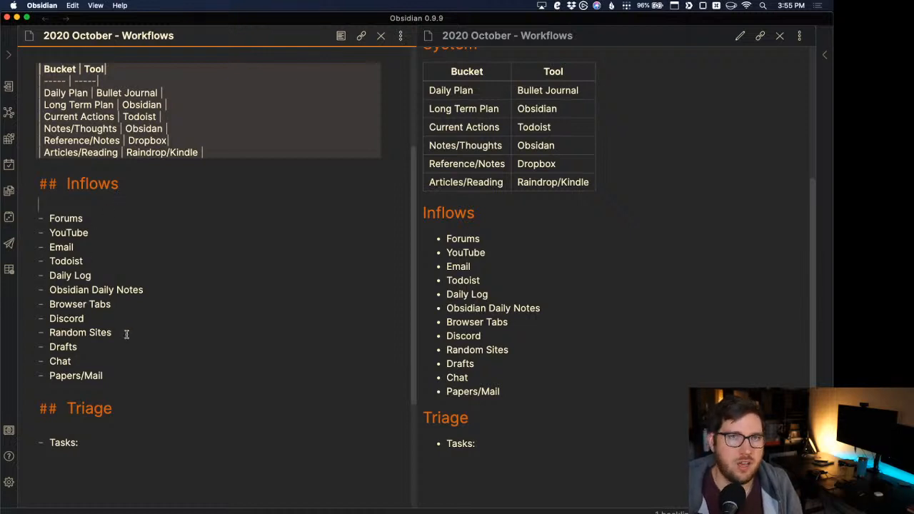
double_click(75, 409)
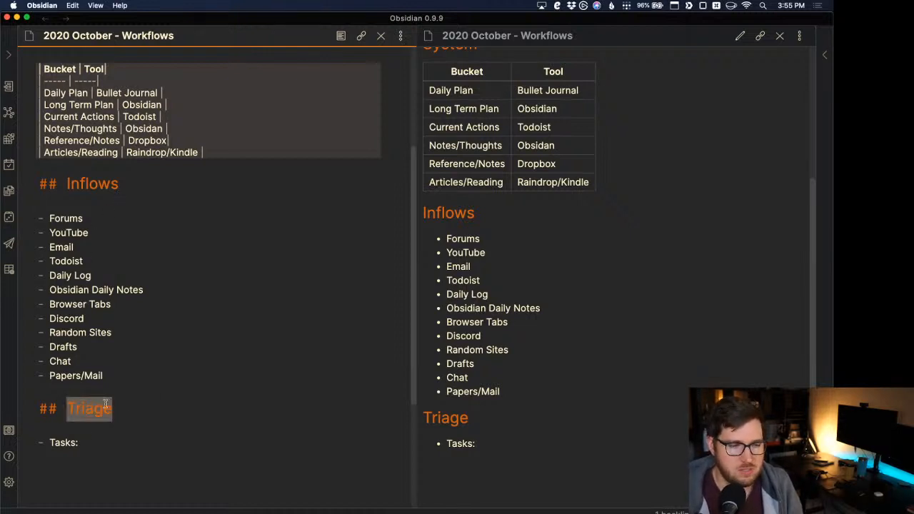
click(136, 433)
Step: Make the Tasks label in the Triage list bold and complete its bullet with "Todoist/Daily Log/Drafts"
click(125, 442)
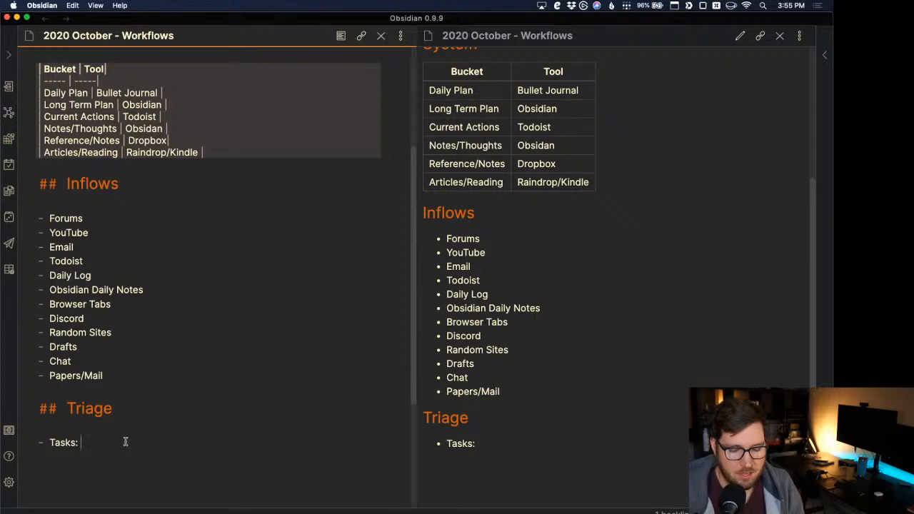
double_click(62, 442)
key(super+b)
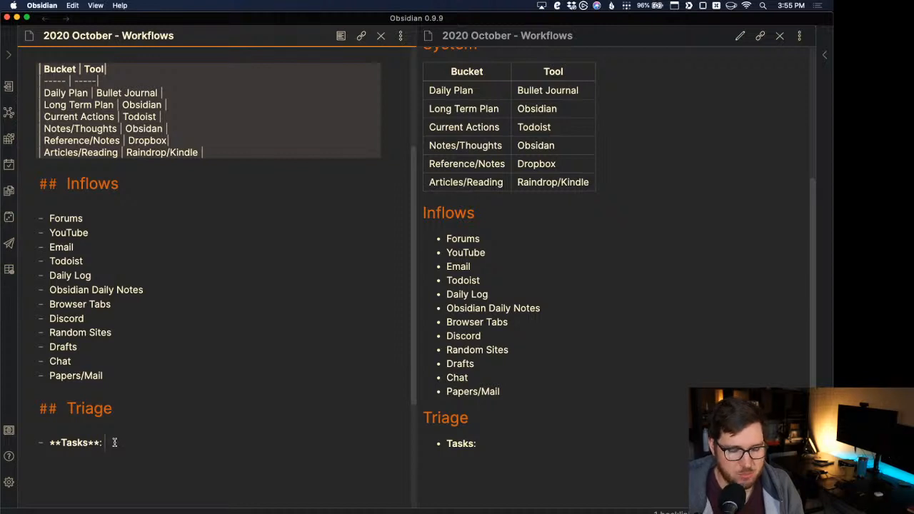
text(Todoist)
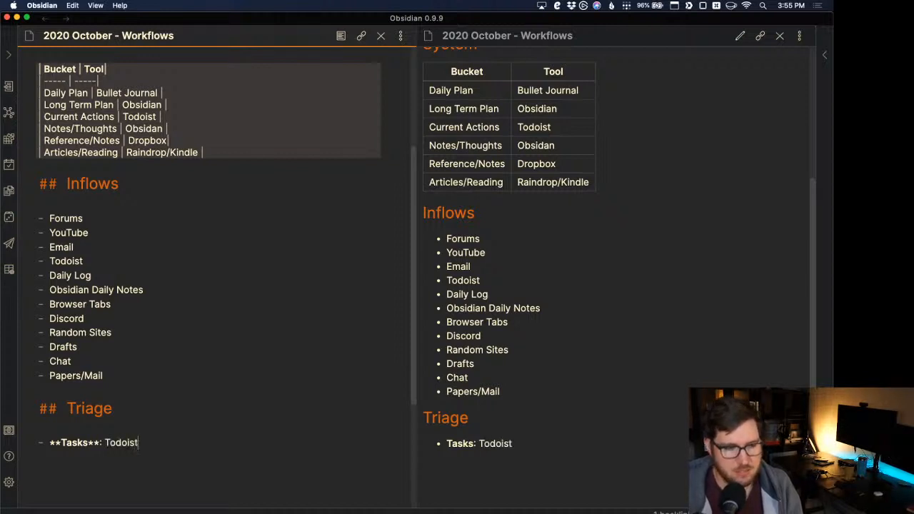
text(/Daily)
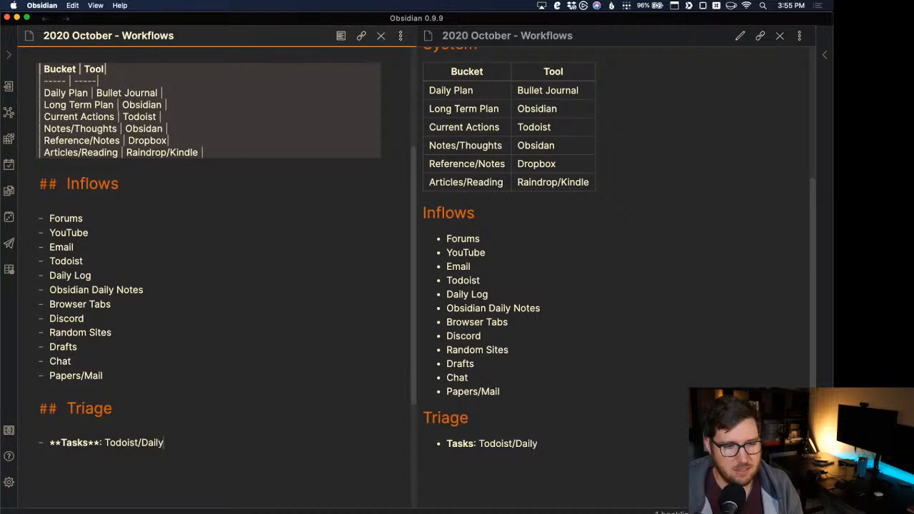
text( Log/Dr)
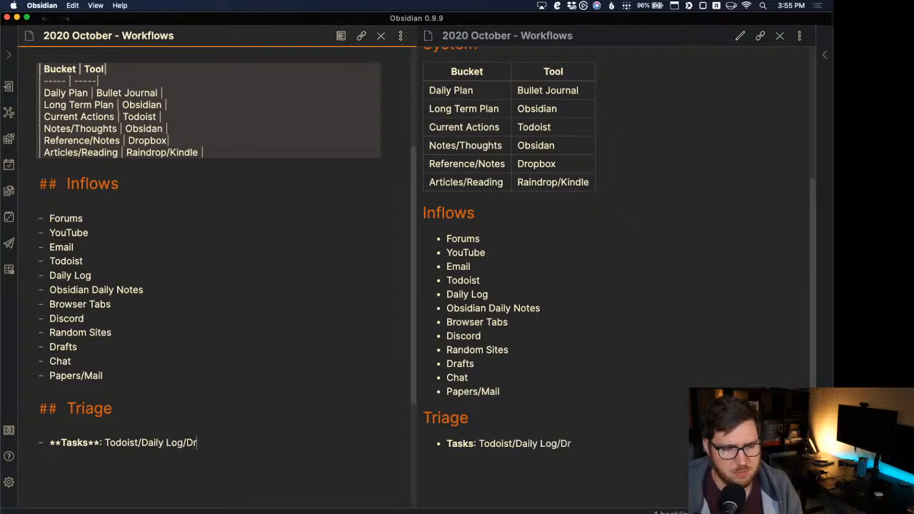
text(afts)
Step: Add a Triage bullet with the bold label Ideas/Notes followed by ": Obsidian Inbox/Daily Log"
key(Return)
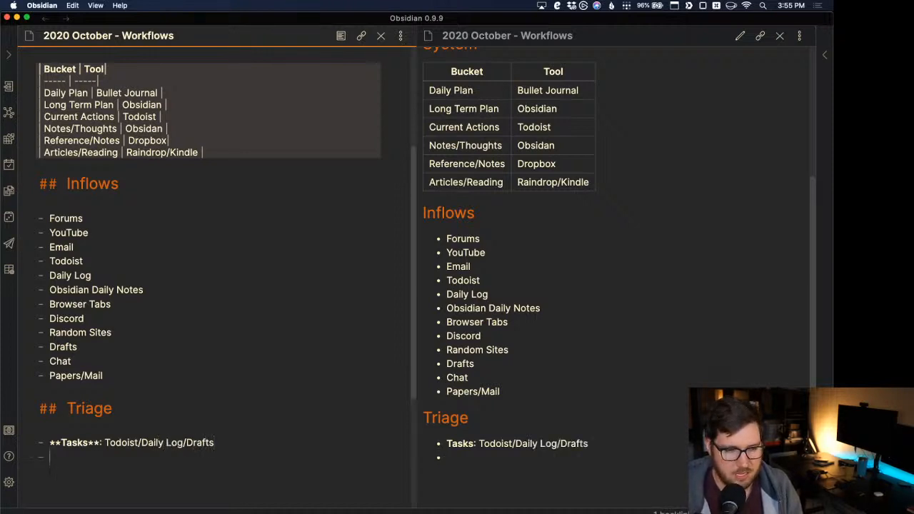
text(**)
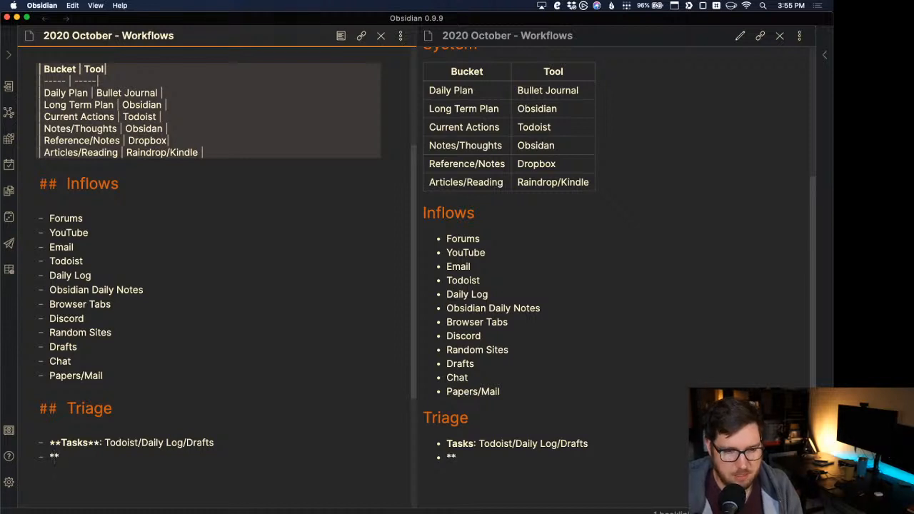
text(Ideas)
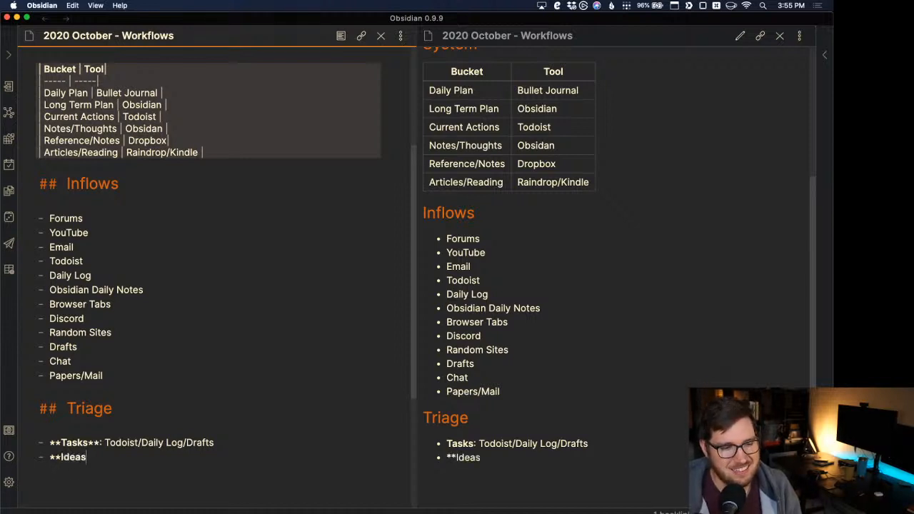
text(/Notes**: )
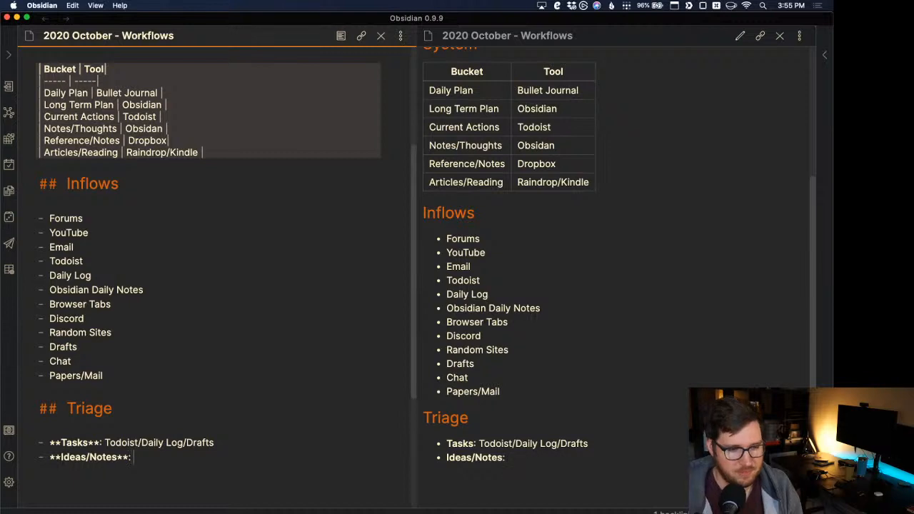
text(Ob)
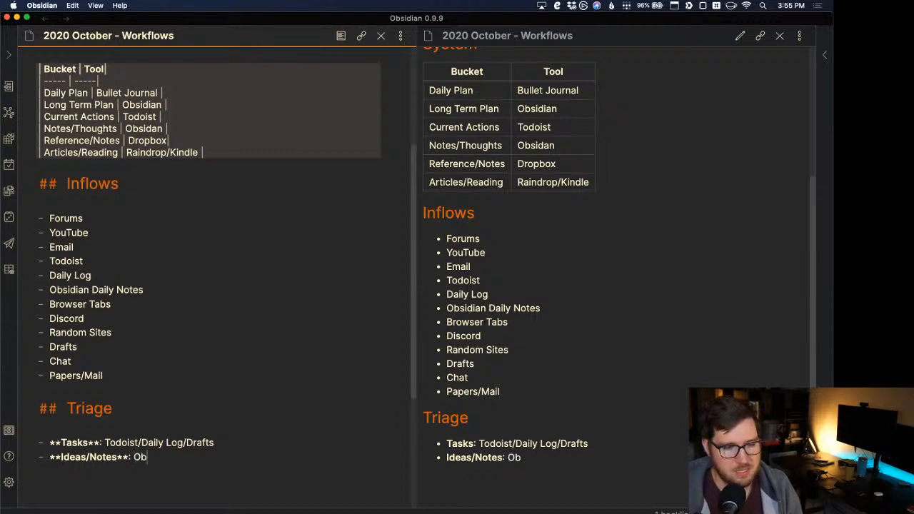
text(sidian Inbox)
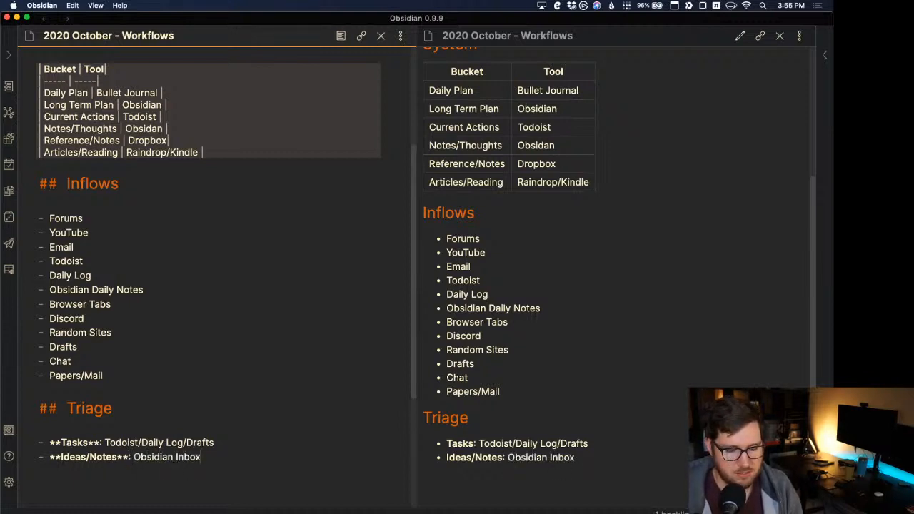
text(/Dial)
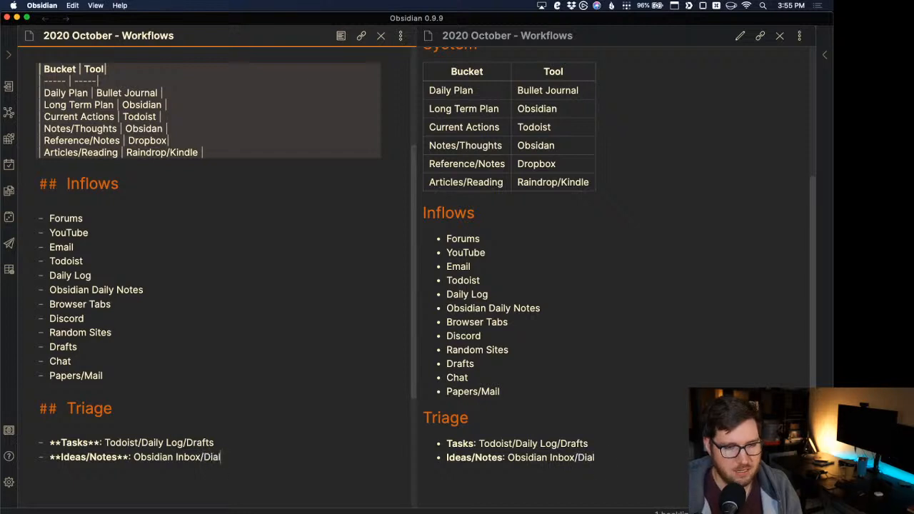
key(BackSpace)
key(BackSpace)
key(BackSpace)
text(aily Log)
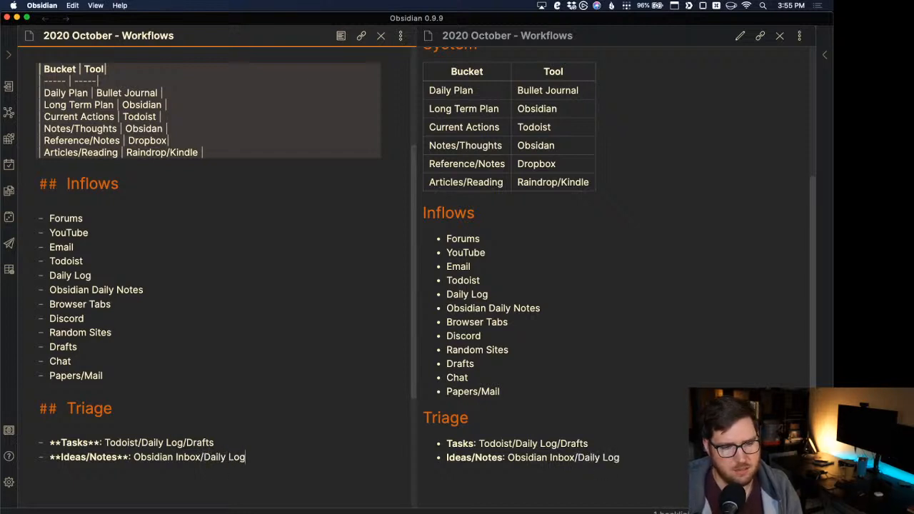
Step: Add a Triage bullet with the bold label Read Later/Process Notes followed by ": Raindrop"
key(Return)
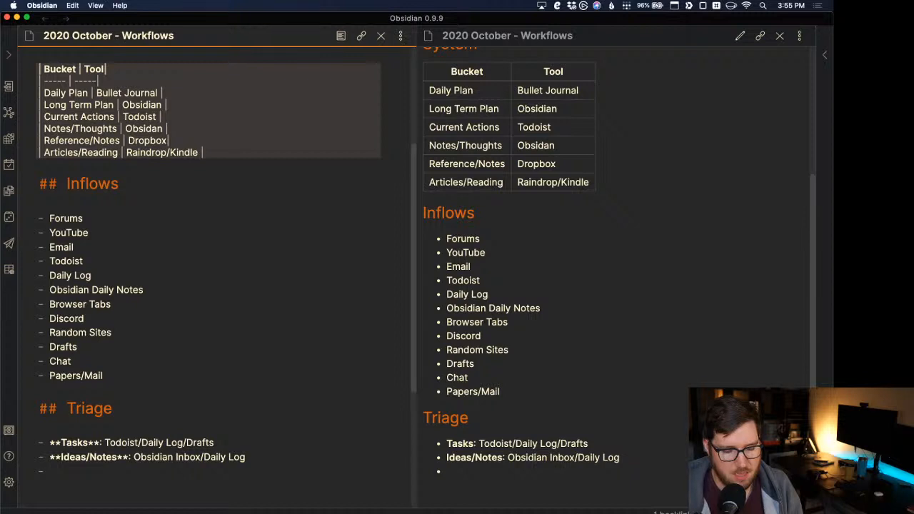
text(Rea)
key(BackSpace)
key(BackSpace)
key(BackSpace)
text(**)
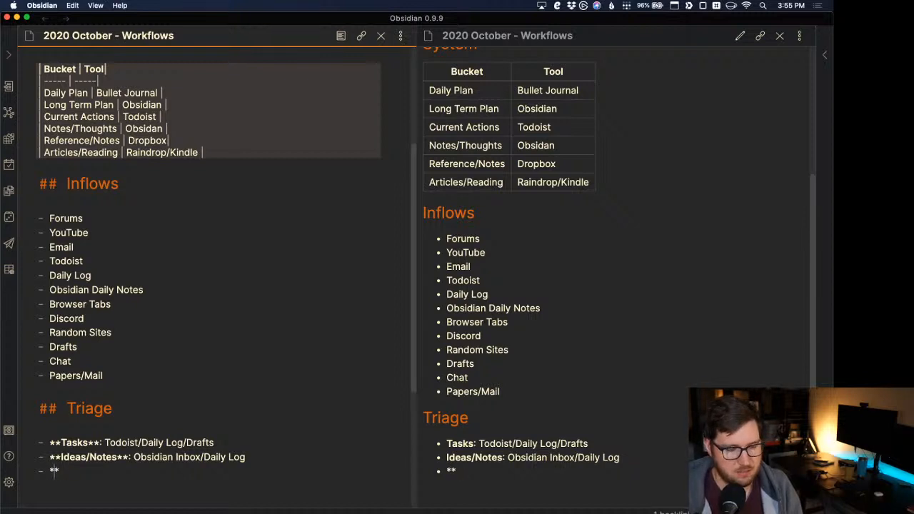
text(Read Later*)
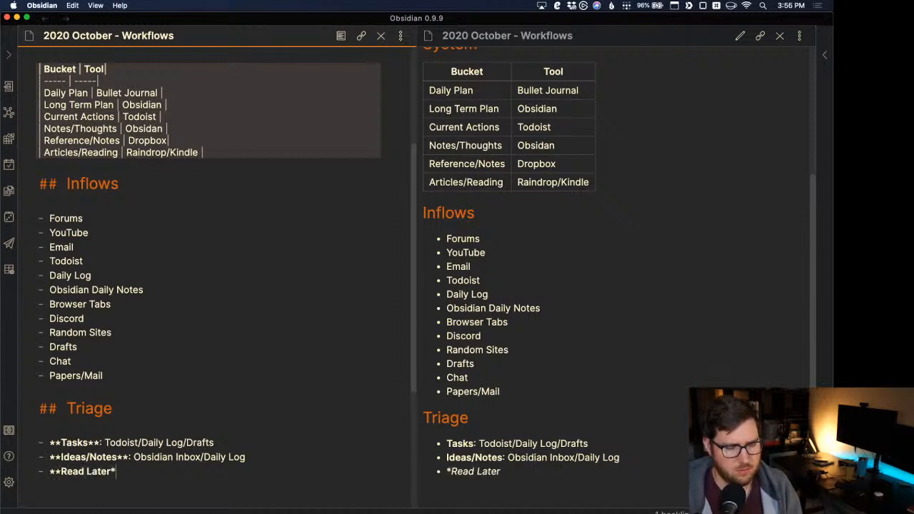
key(BackSpace)
text(/Process n)
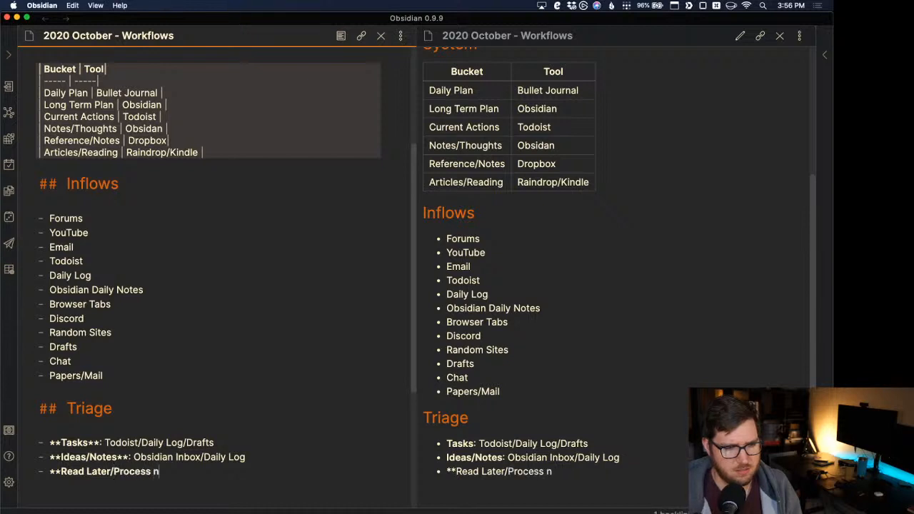
key(BackSpace)
text(Notes**)
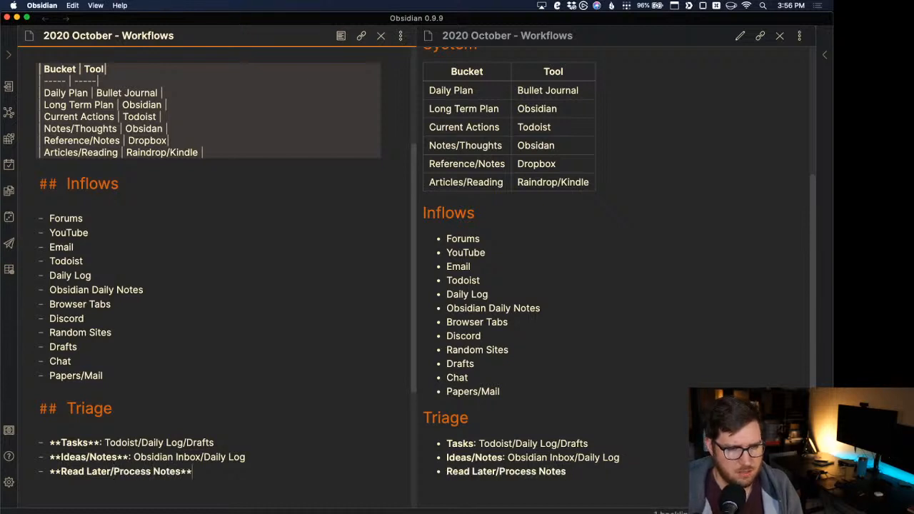
text(: Raindrop)
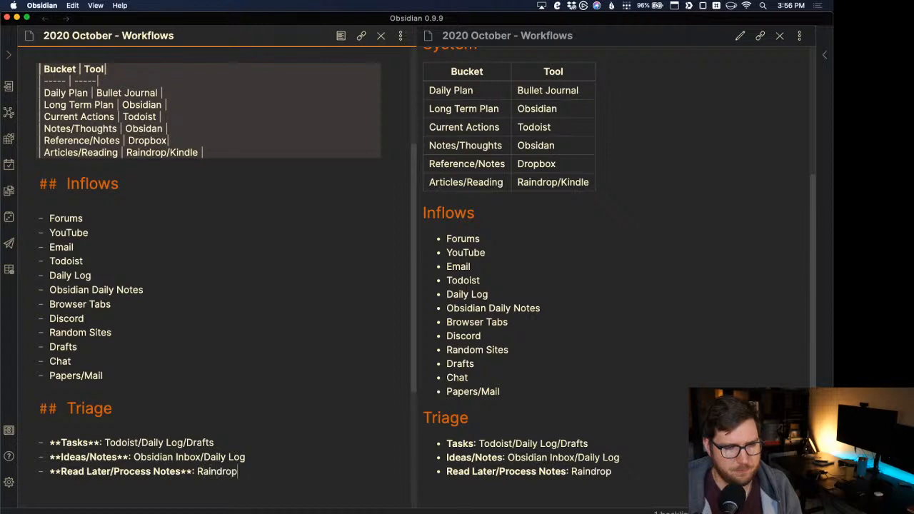
Step: Extend the Triage list with the plain bullets "Events: Calendar" and "Someday/Plans: Obsidian"
key(Return)
text(Even)
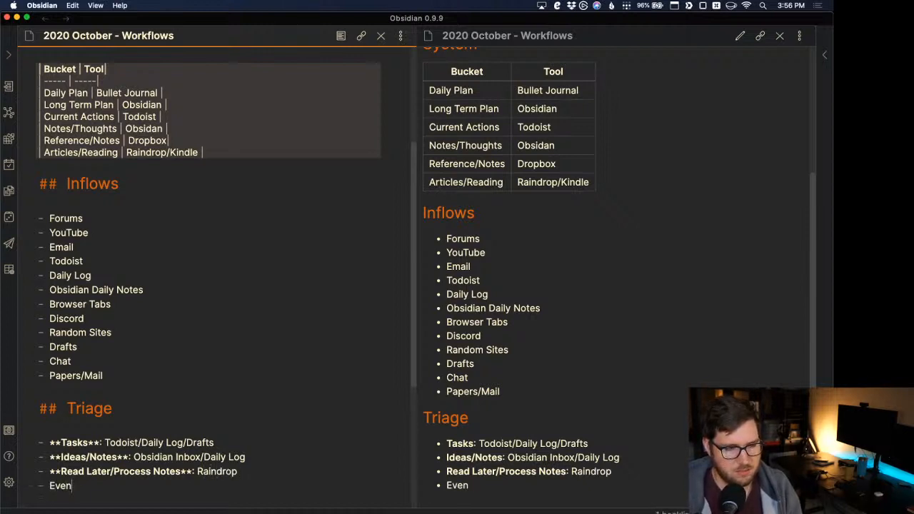
text(ts: Calendar)
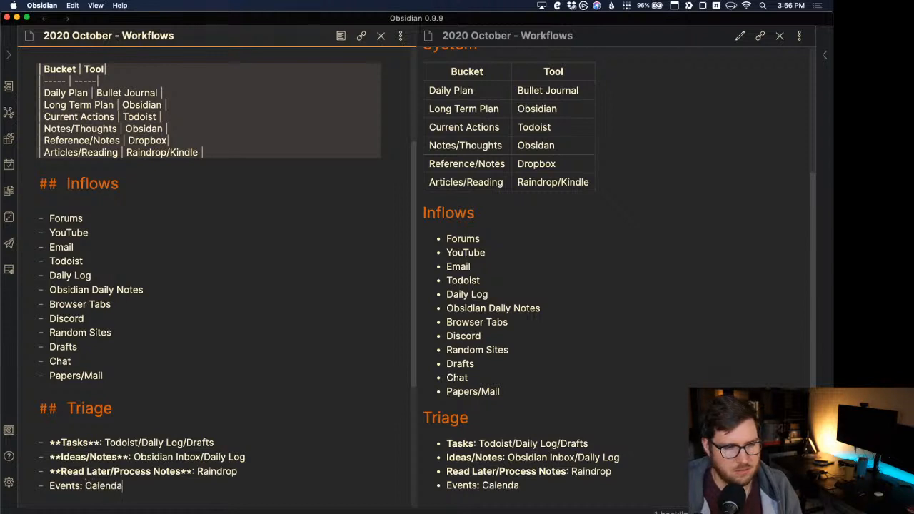
key(Return)
text(Some)
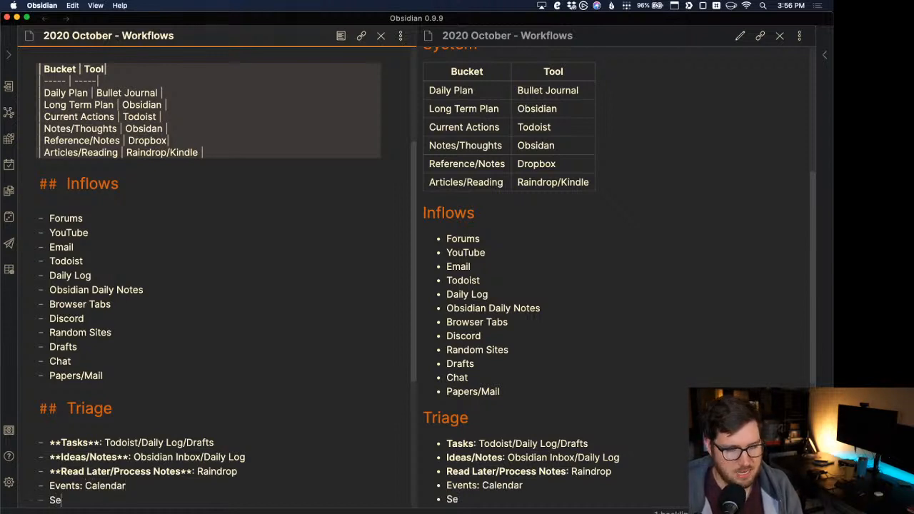
key(BackSpace)
key(BackSpace)
key(BackSpace)
text(ome)
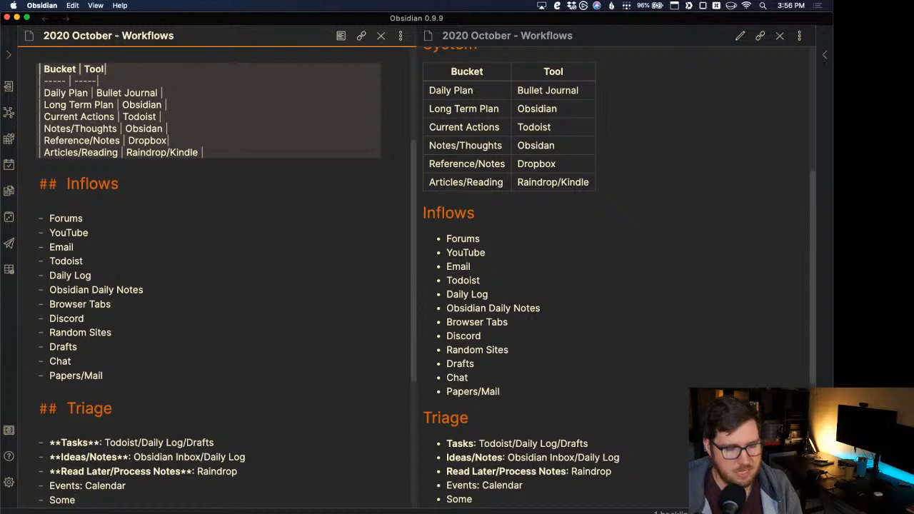
text(day/Pl)
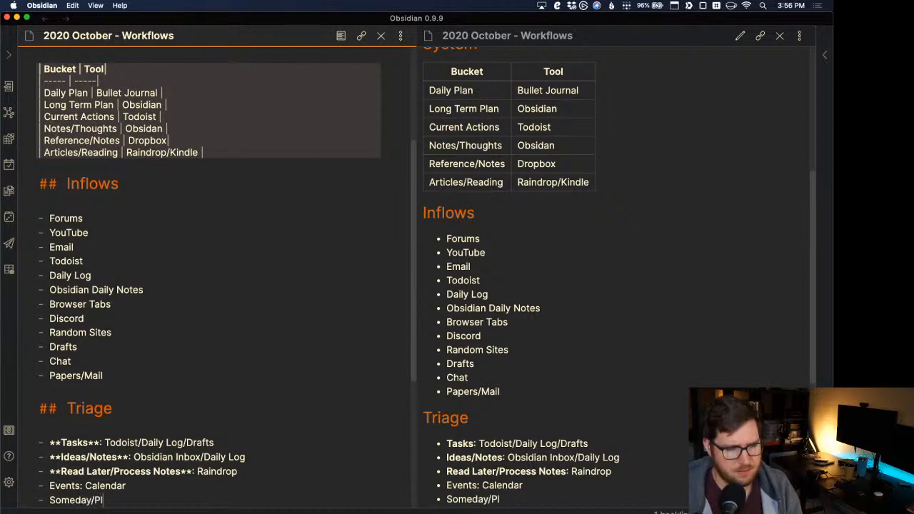
text(ans: Obsidian)
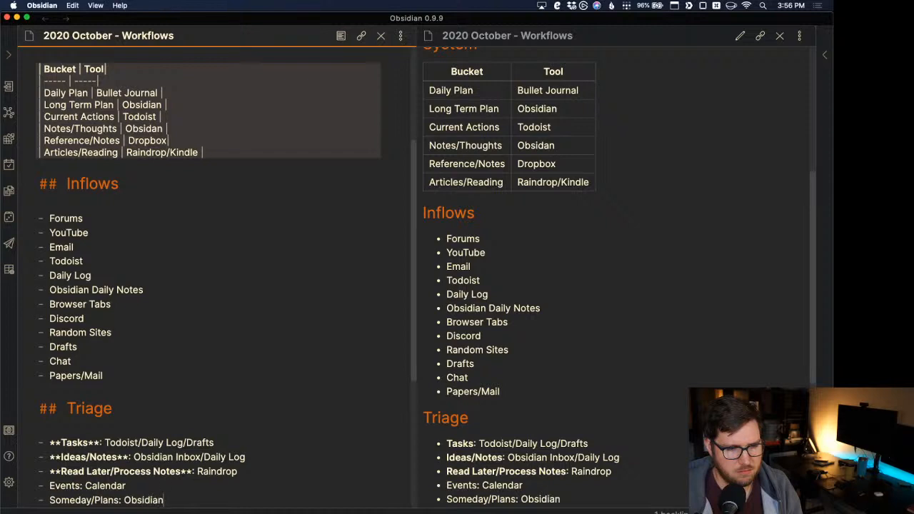
Step: Complete the Triage list with the plain bullets "Files: Dropbox" and "Paper: Inbox Tray"
key(Return)
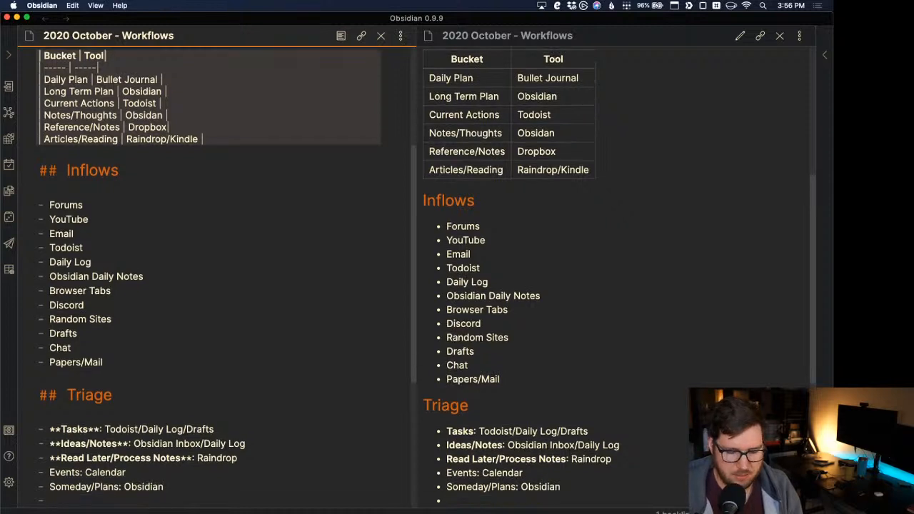
text(Files: Dropbox)
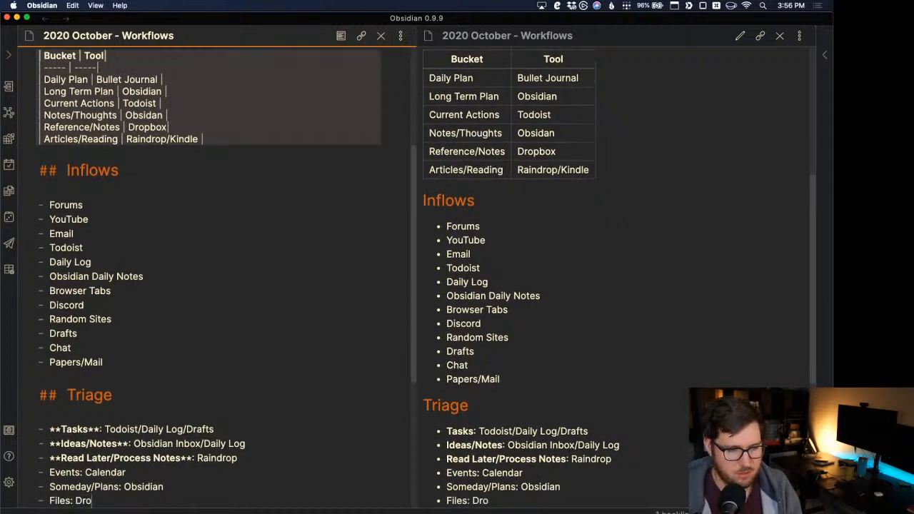
key(Return)
text(Paper: )
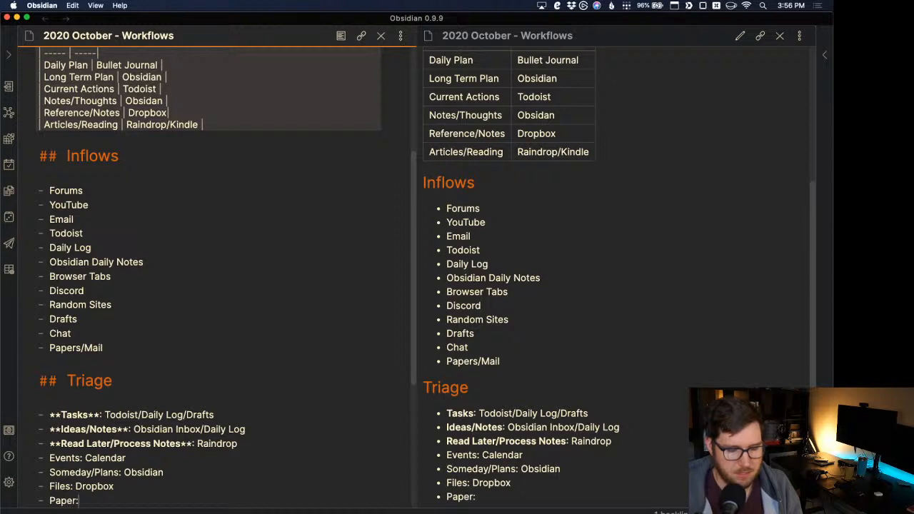
text(Inbox Tray)
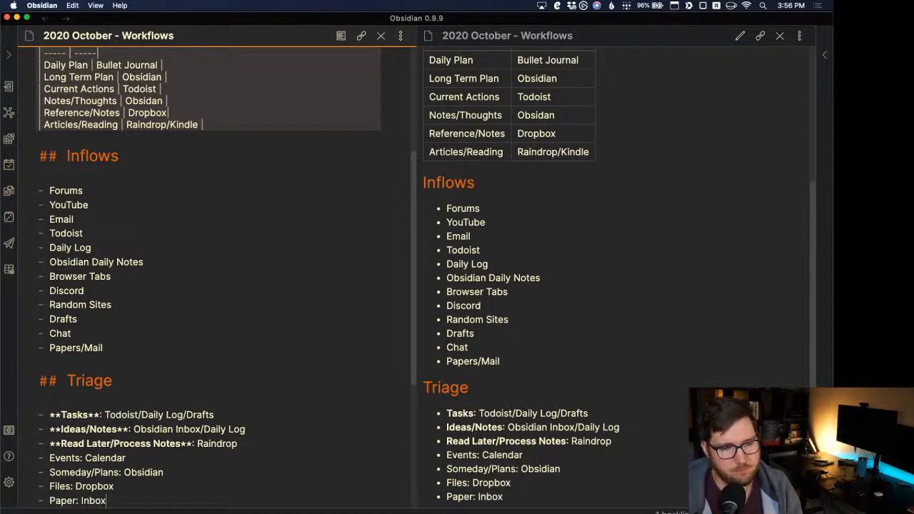
Step: Make the labels Events, Someday/Plans, Files and Paper bold in the Triage list
double_click(62, 458)
key(super+b)
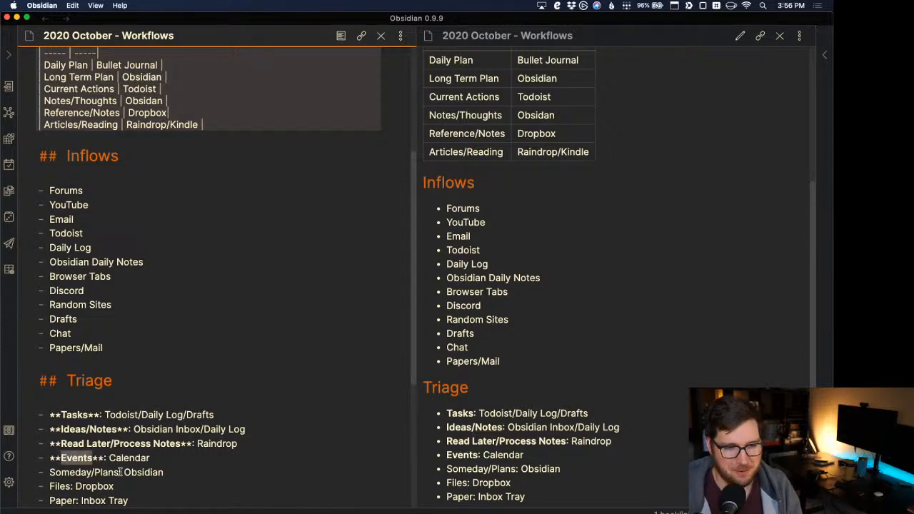
drag(120, 472, 51, 471)
key(super+b)
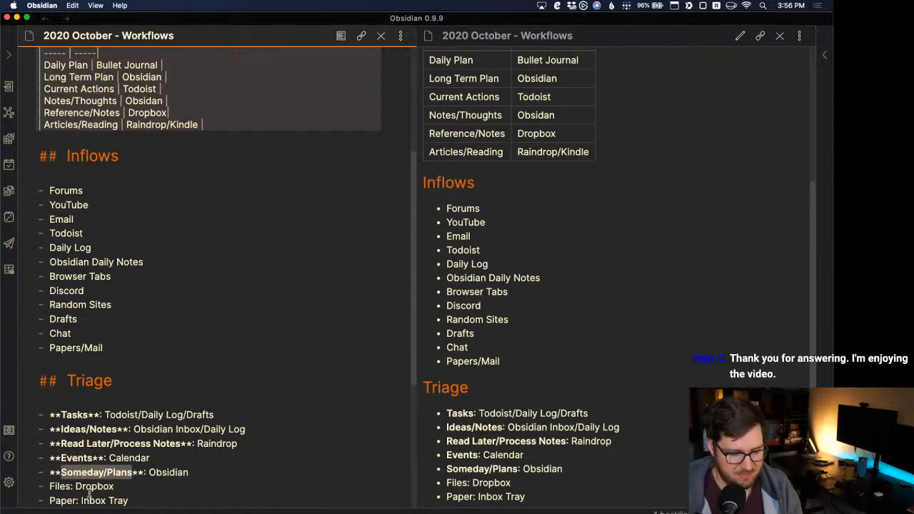
double_click(61, 486)
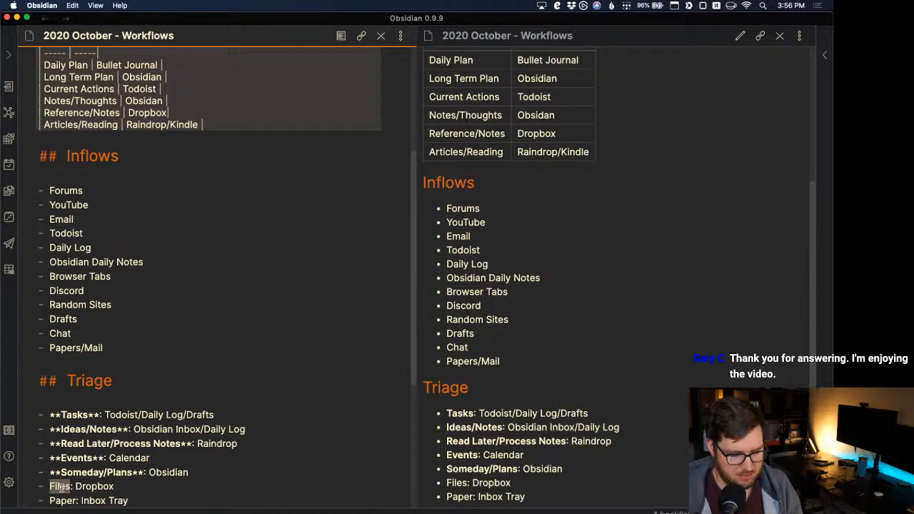
key(super+b)
double_click(68, 500)
key(super+b)
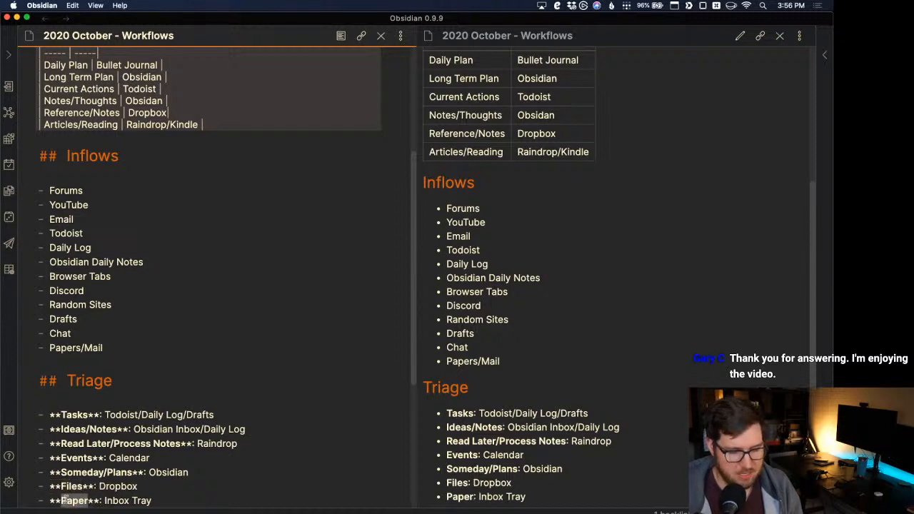
click(169, 367)
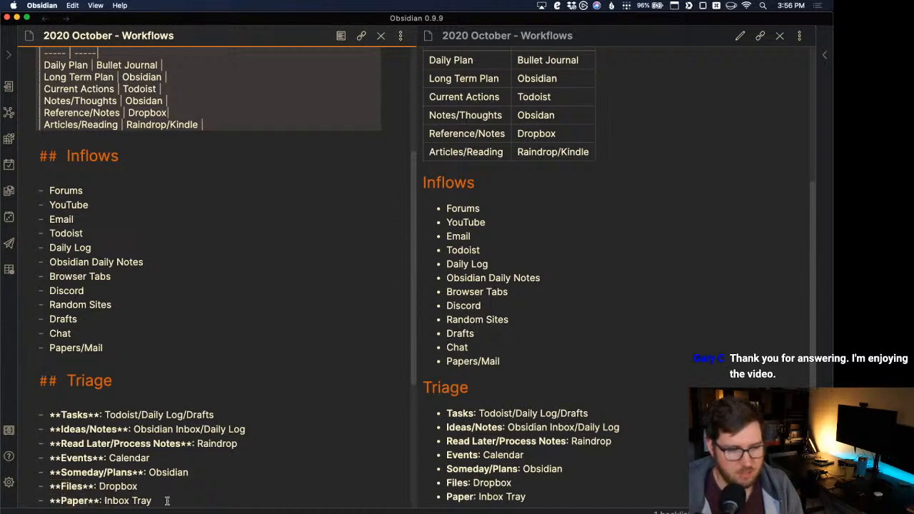
scroll(167, 501, down, 1)
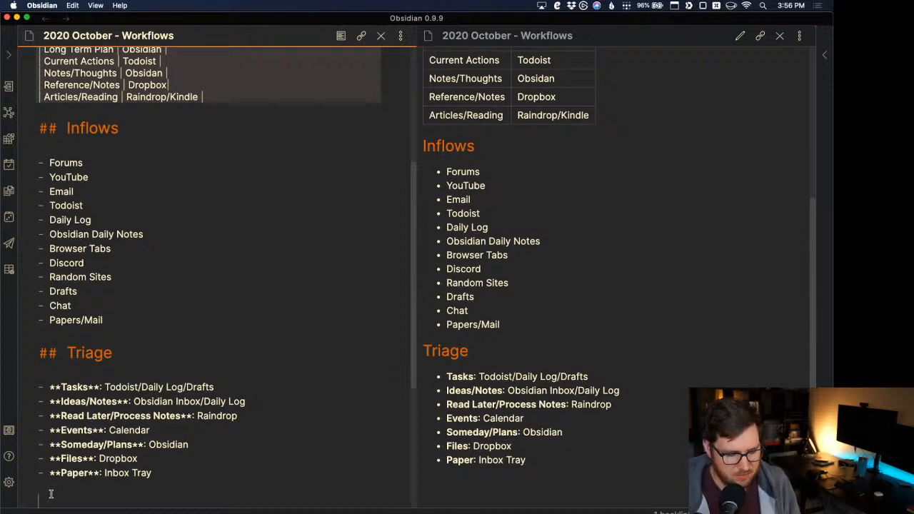
Step: Add a second-level heading "System Structure" below the Triage list
text(## S)
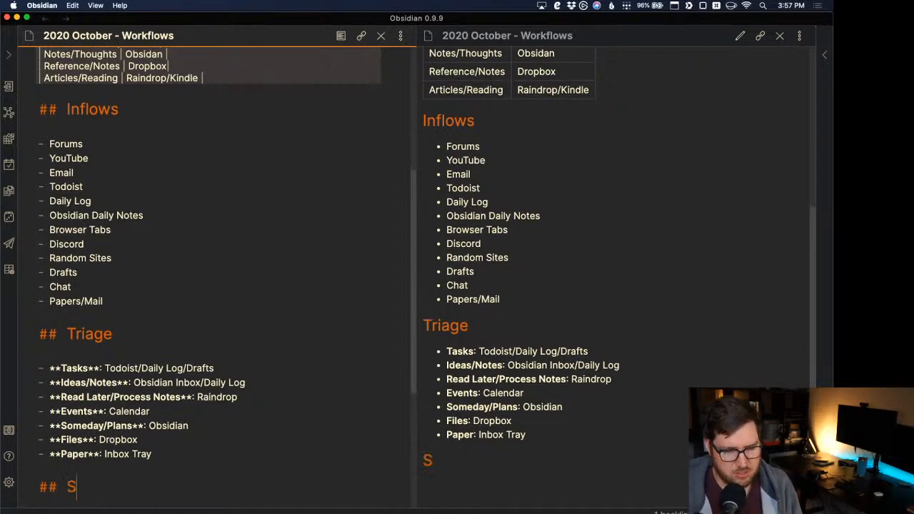
text(ystem Structure)
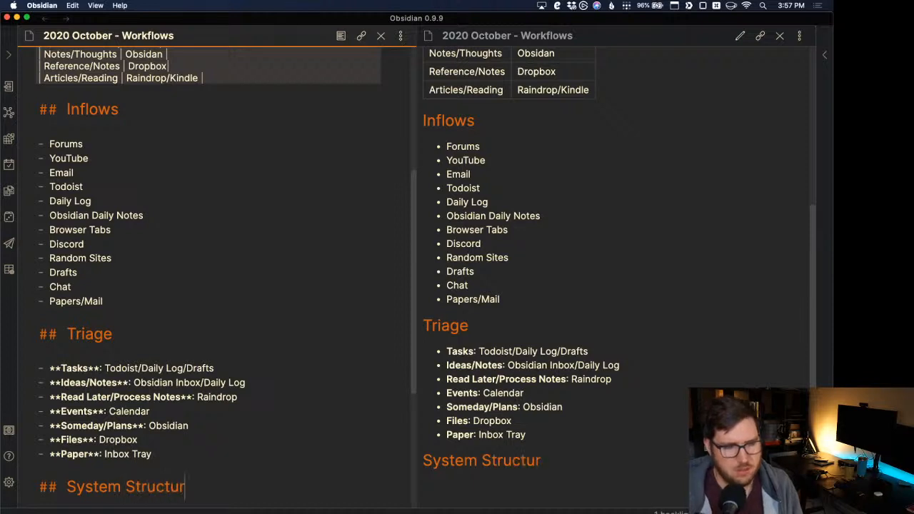
key(Return)
key(Return)
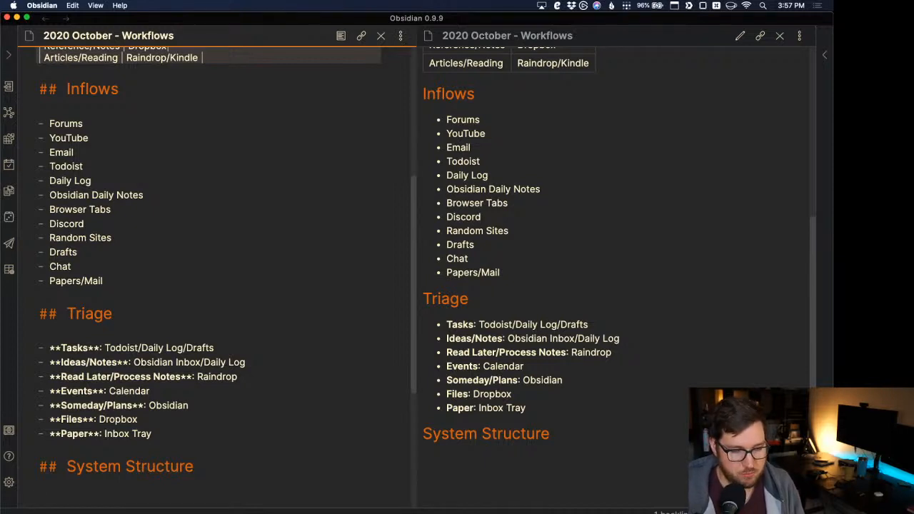
Step: Create a numbered list under System Structure with the items Visionary, Strategic and Tactical
text(1. V)
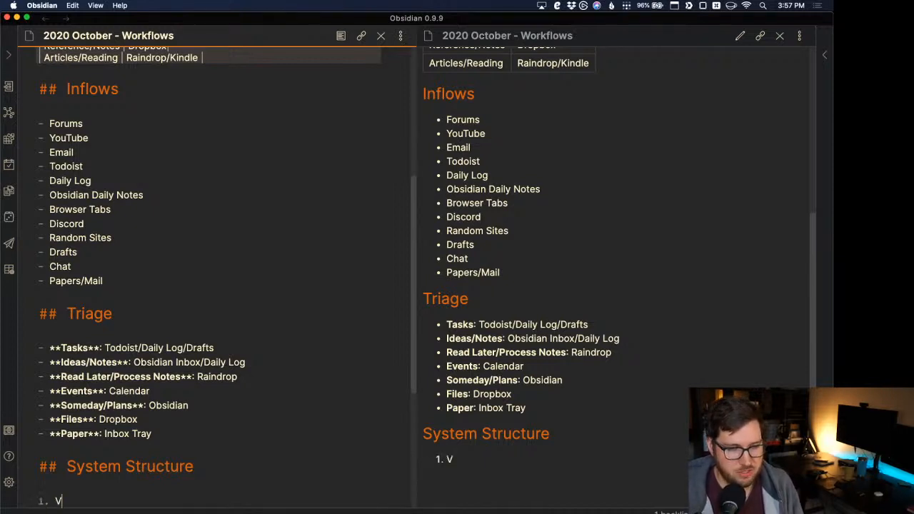
text(isionary)
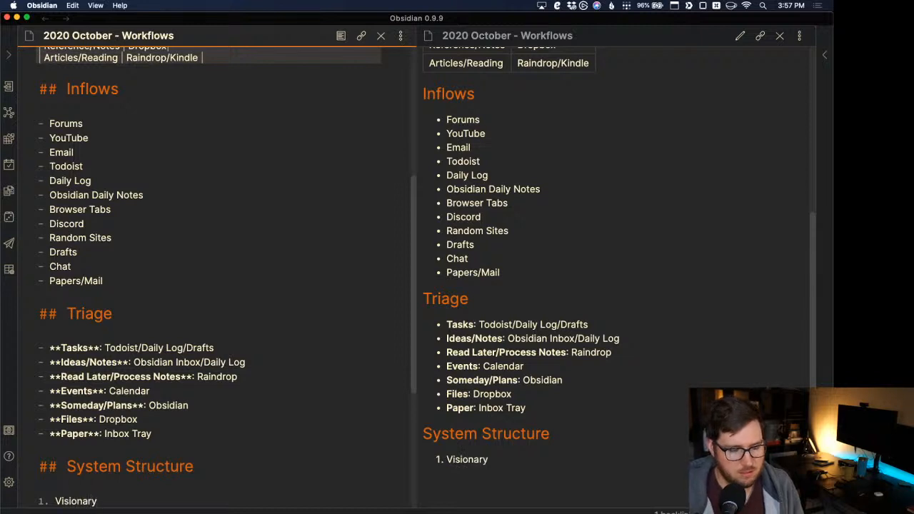
key(Return)
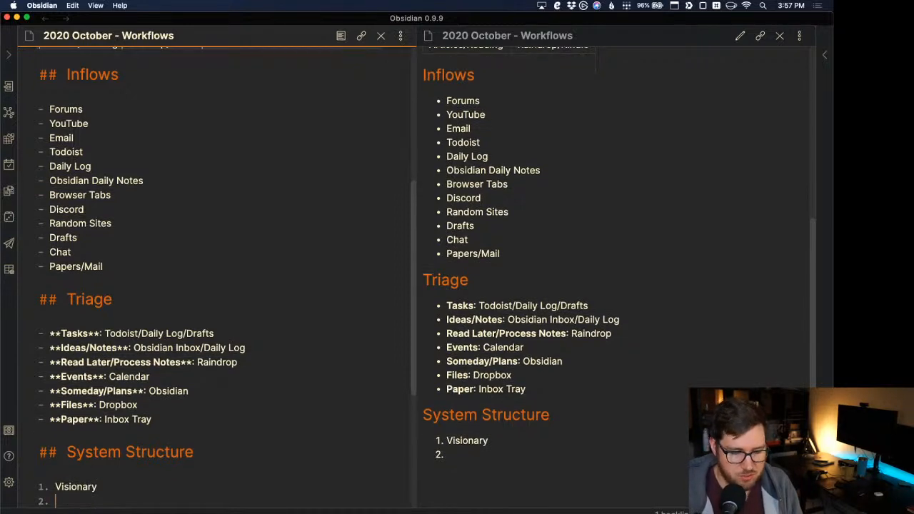
text(Strategic)
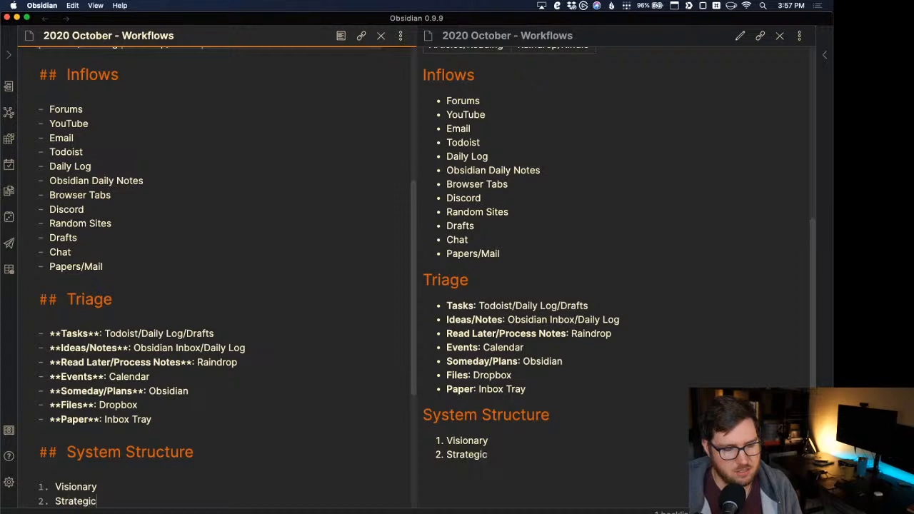
key(Return)
text(Tacti)
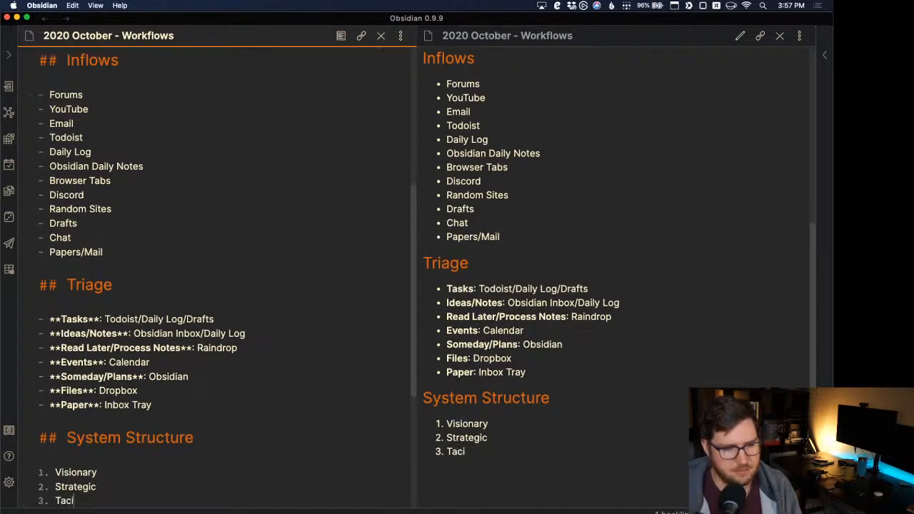
text(cal)
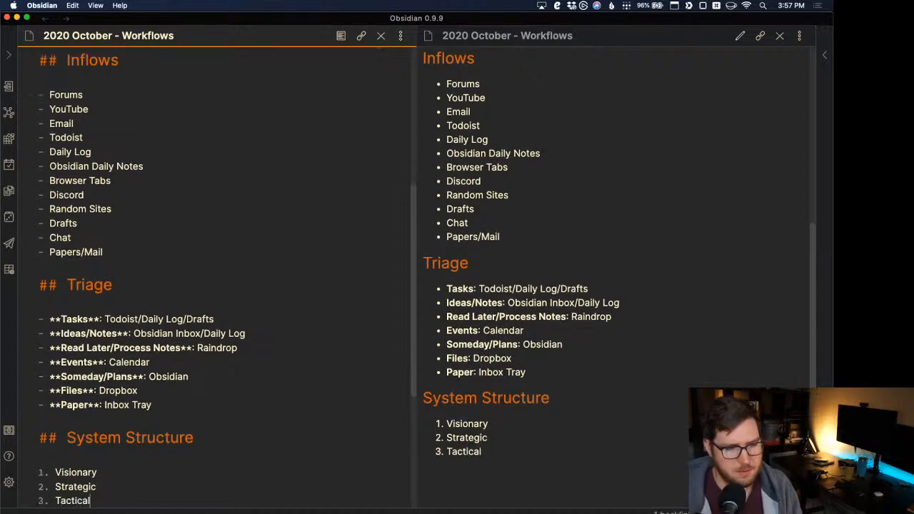
Step: Extend the Visionary item with " - Theme, Someday/Maybe (Obsidian)"
click(160, 466)
text(-)
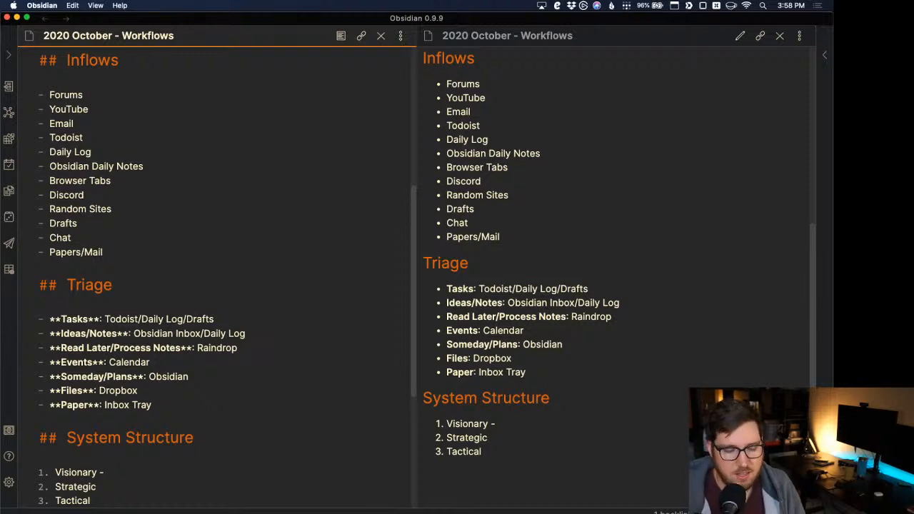
scroll(131, 377, down, 3)
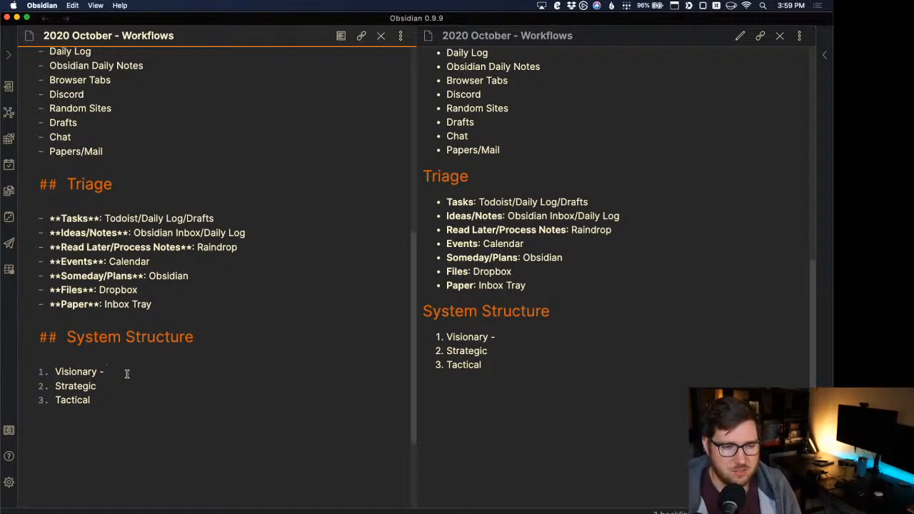
text(Theme)
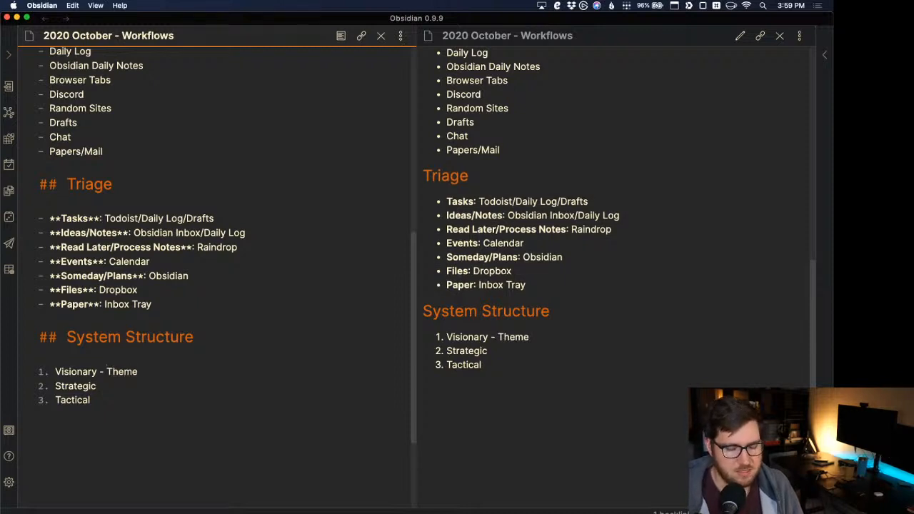
text(, )
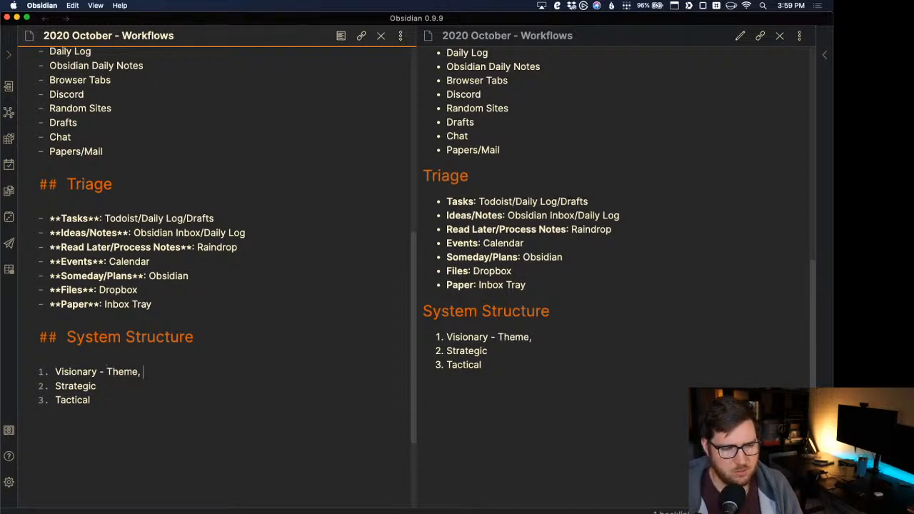
text(Someday/)
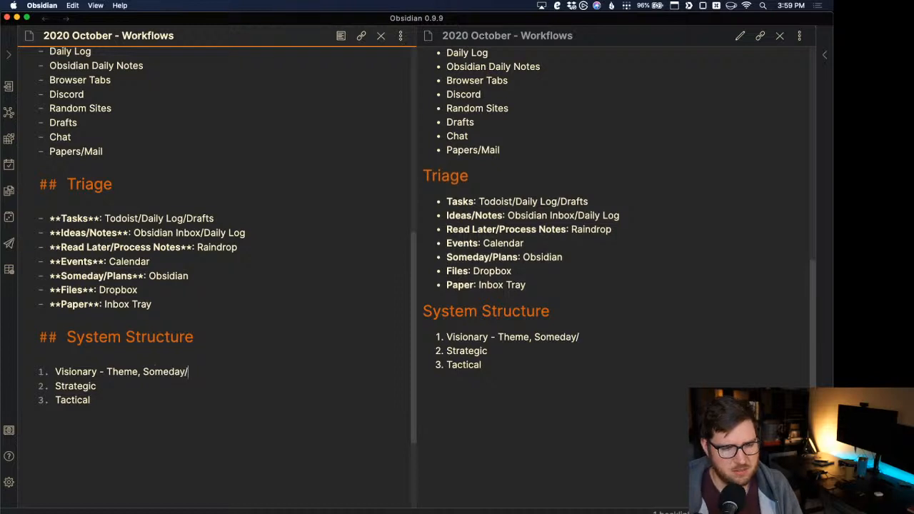
text(Maybe)
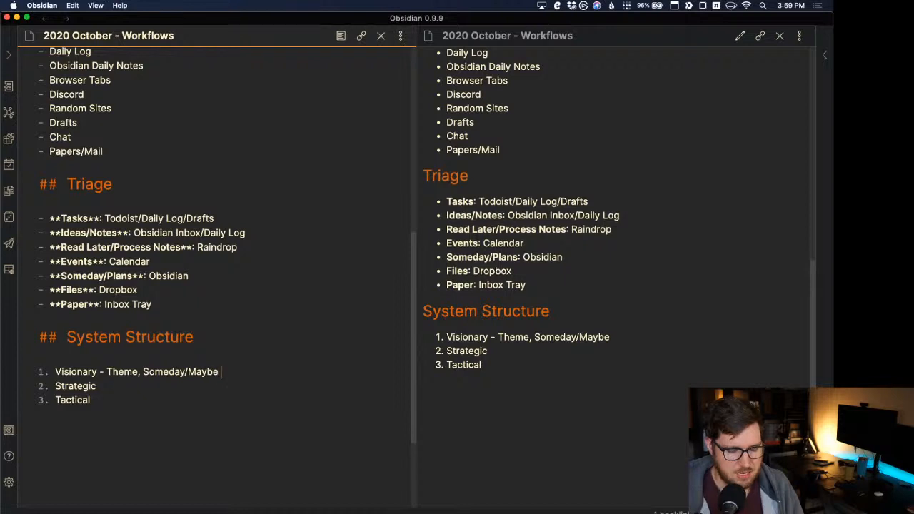
text( (Obsidian))
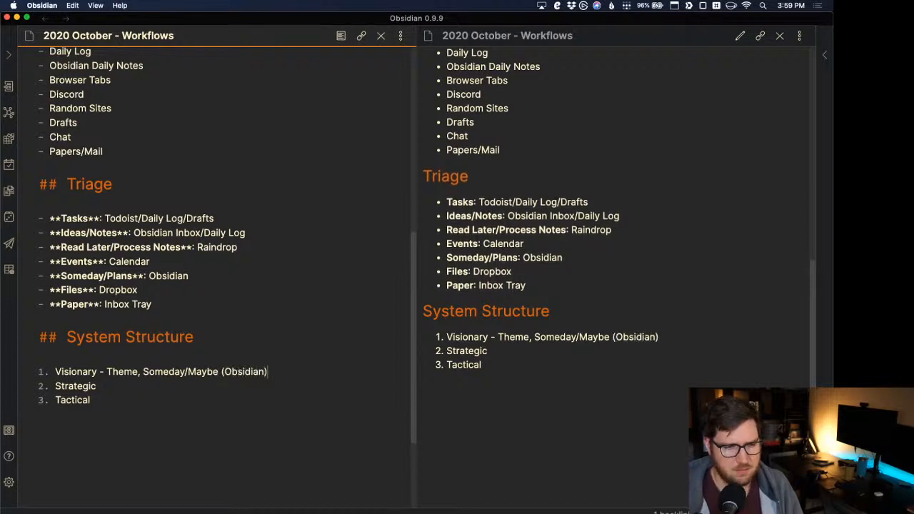
Step: Extend the Strategic item with " - Aims, Projects (Todoist)"
text( -)
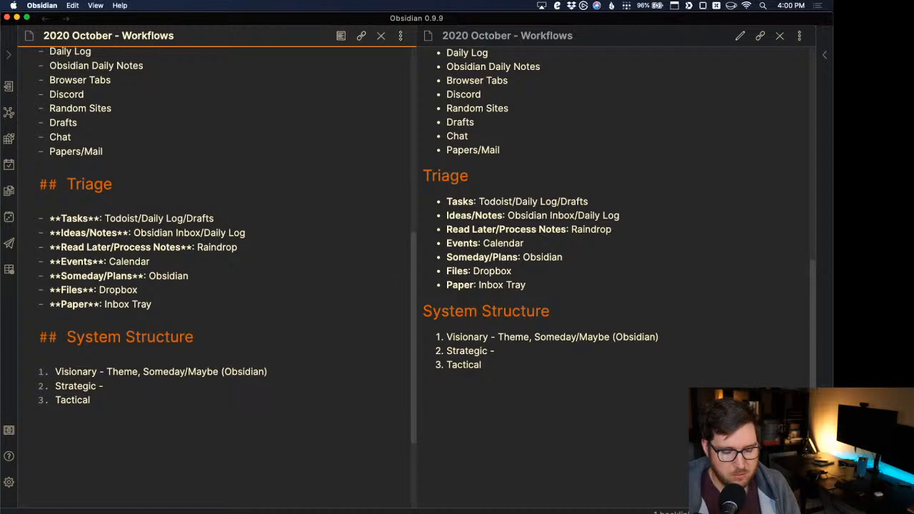
text(Aims)
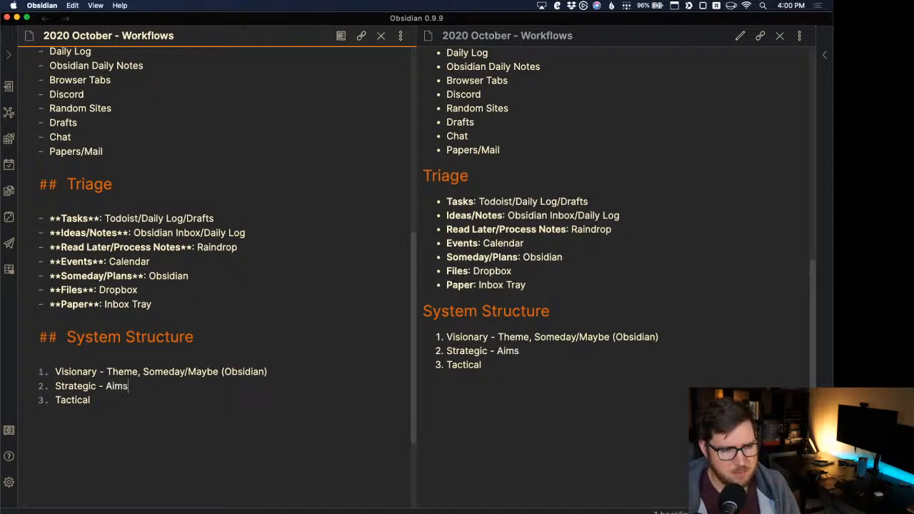
text(, Projects )
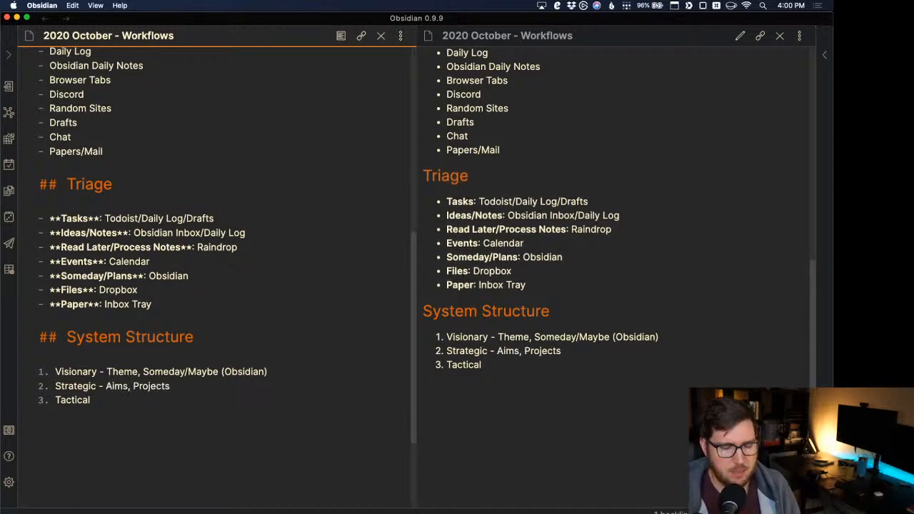
text((To)
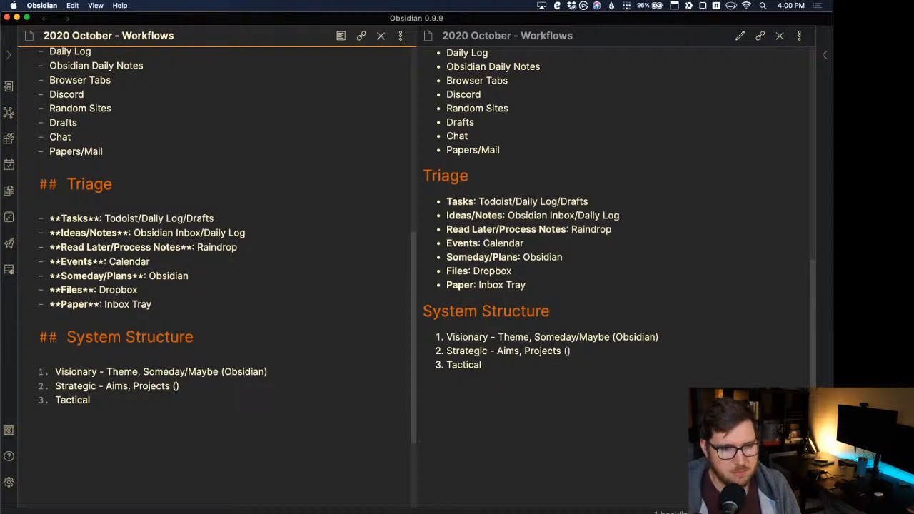
text(d)
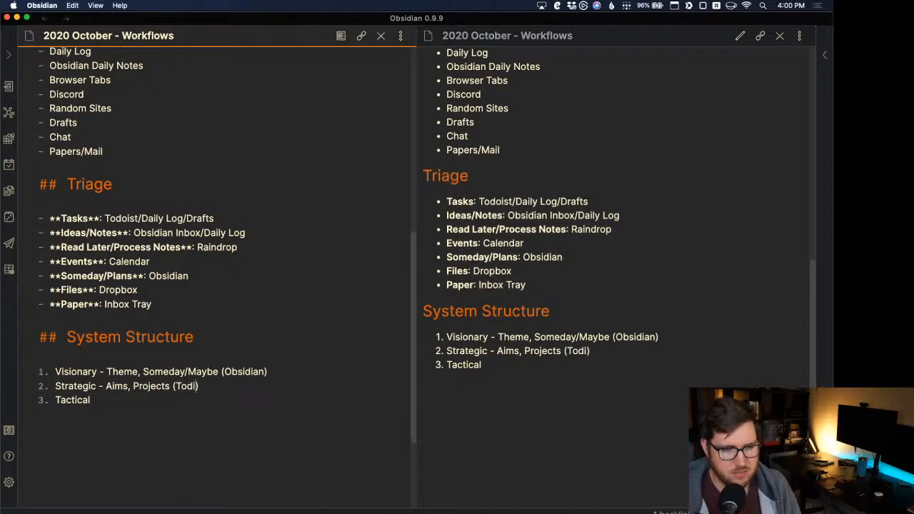
text(oist)
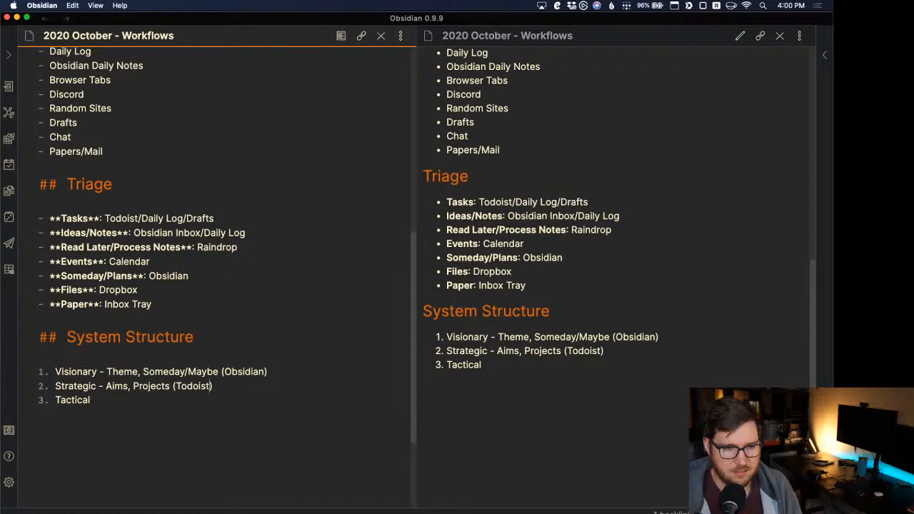
Step: Extend the Tactical item with " - Daily Todos (Todoist, Bullet Journal)" and end the numbered list
key(Down)
text(-)
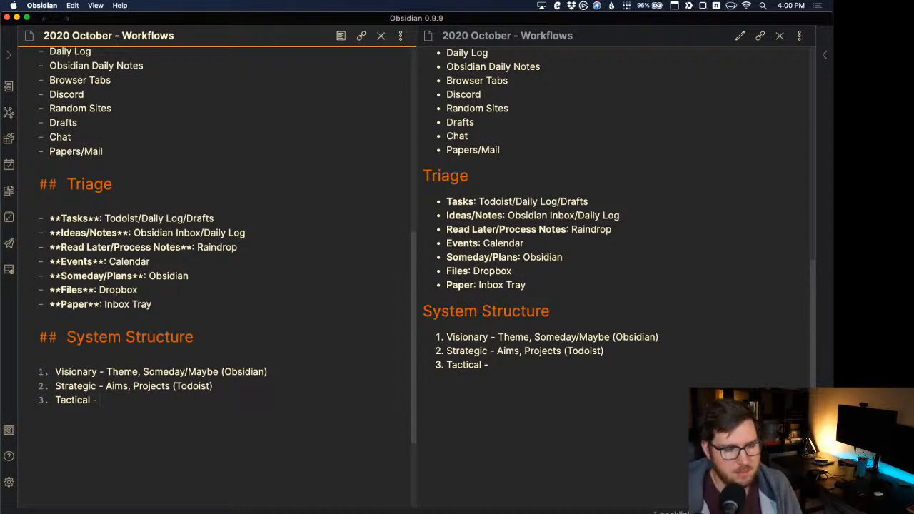
text(T)
key(BackSpace)
text(Daily T)
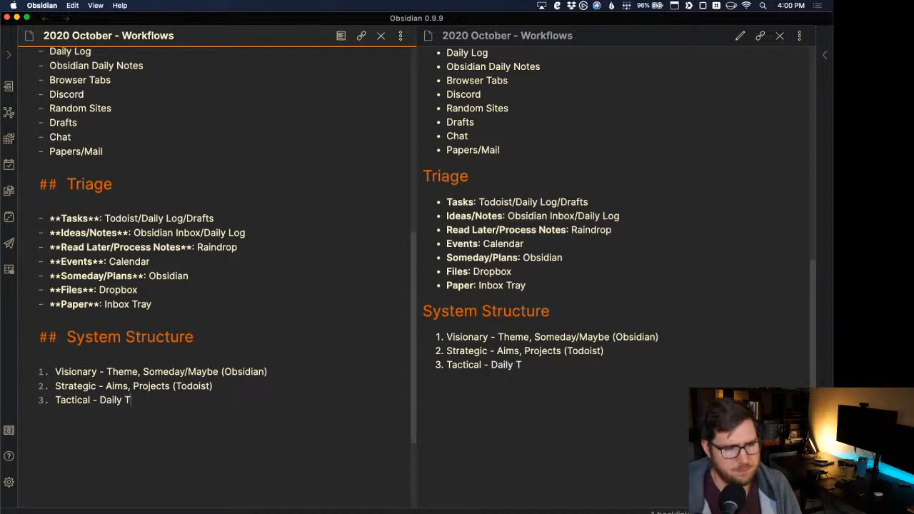
text(odos ()
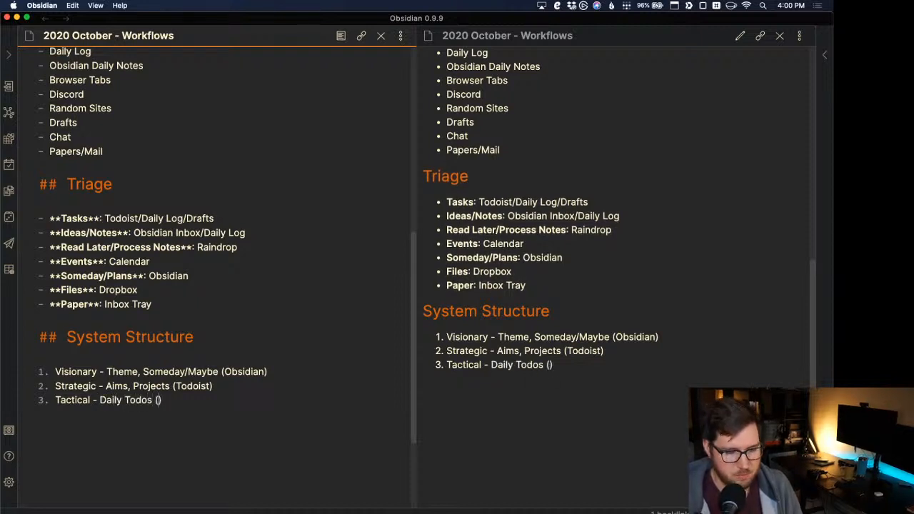
text(Todo)
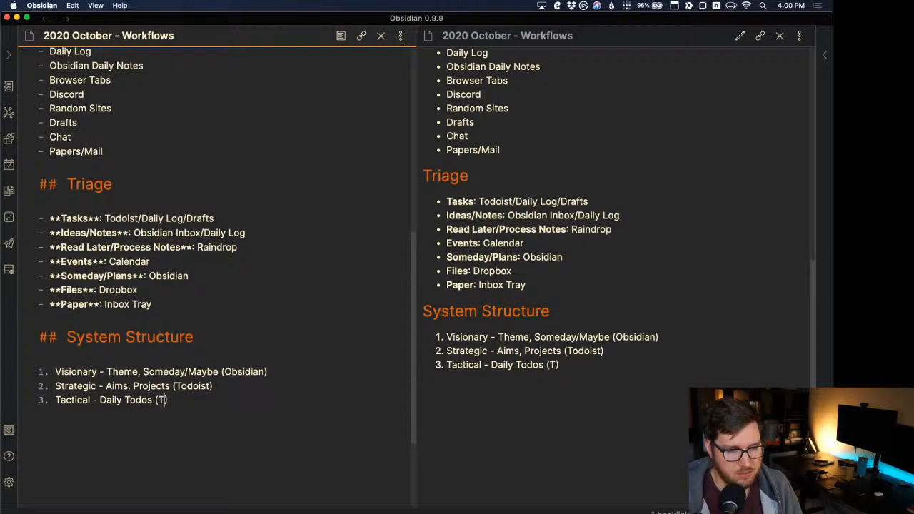
text(ist, B)
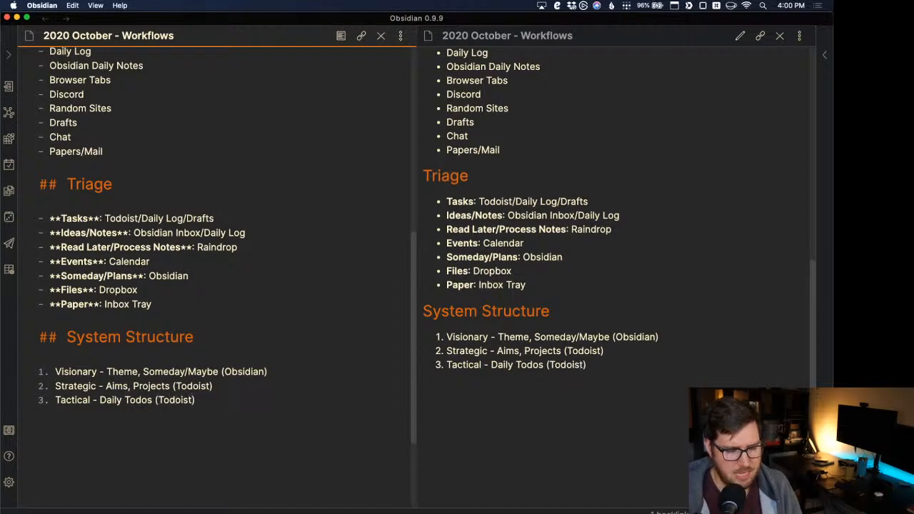
text(ullet Journal)
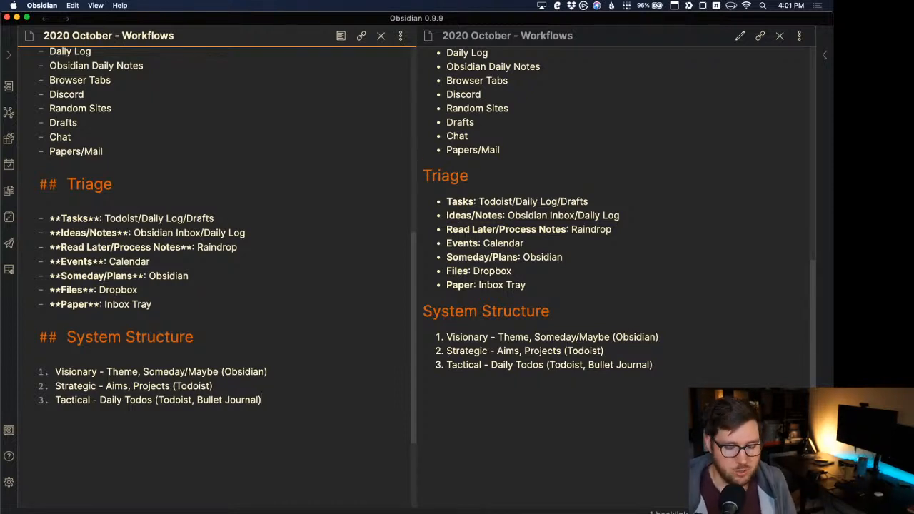
key(Return)
key(Return)
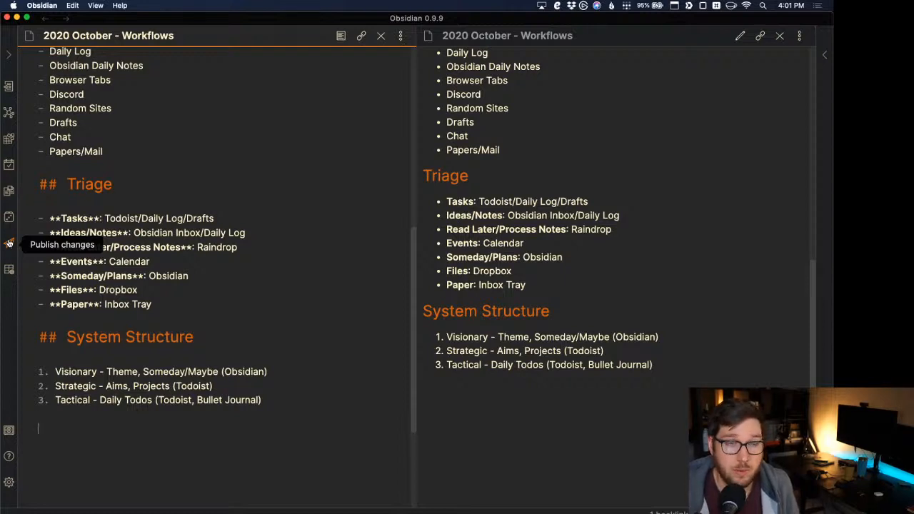
click(166, 188)
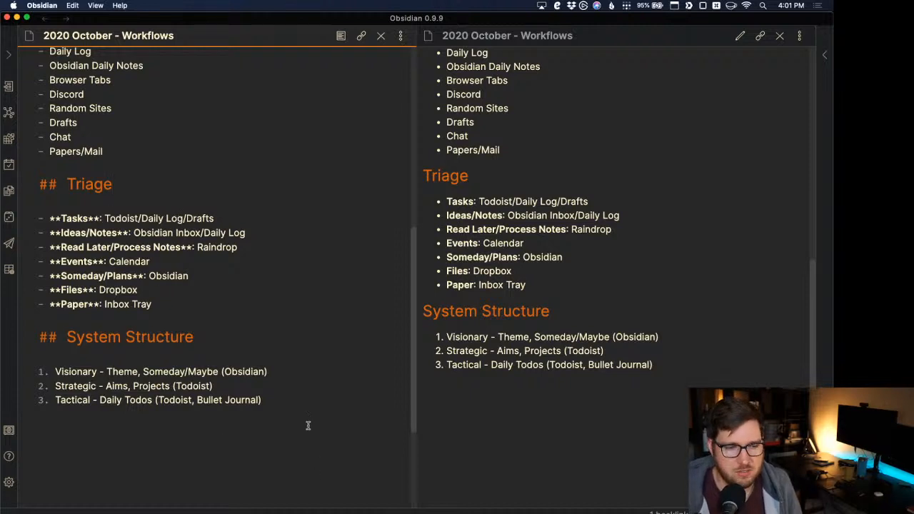
Step: Make the labels Visionary, Strategic and Tactical bold in the System Structure list
double_click(84, 372)
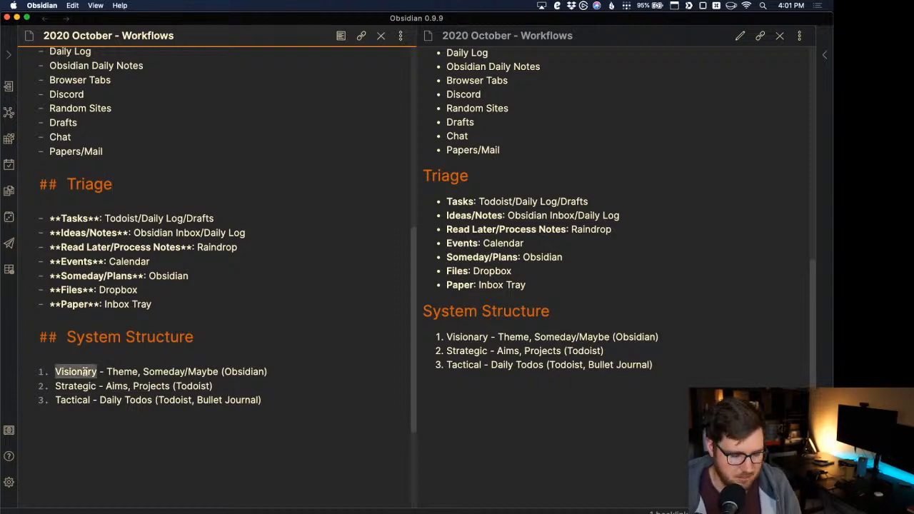
key(ctrl+b)
double_click(75, 385)
key(ctrl+b)
double_click(72, 399)
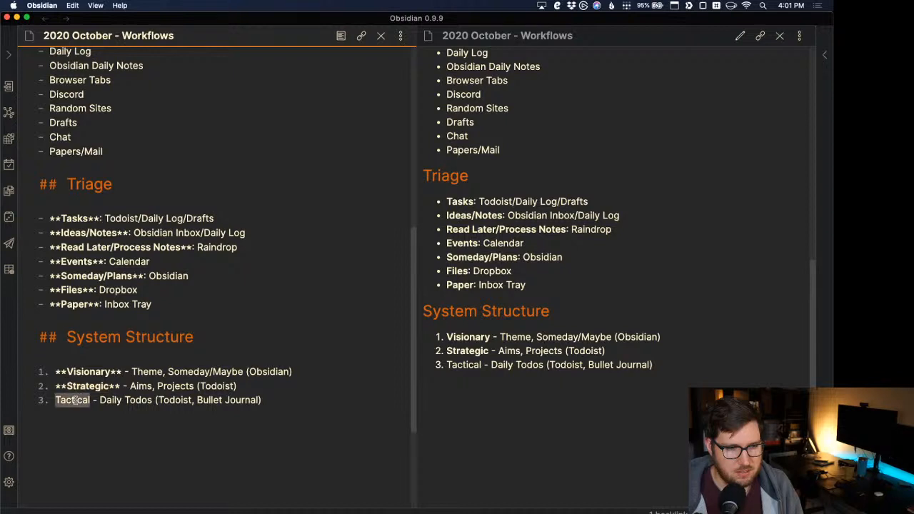
key(ctrl+b)
Step: Add a level-two heading "Workflows/Reviews" below the System Structure list
click(316, 398)
key(Return)
key(Return)
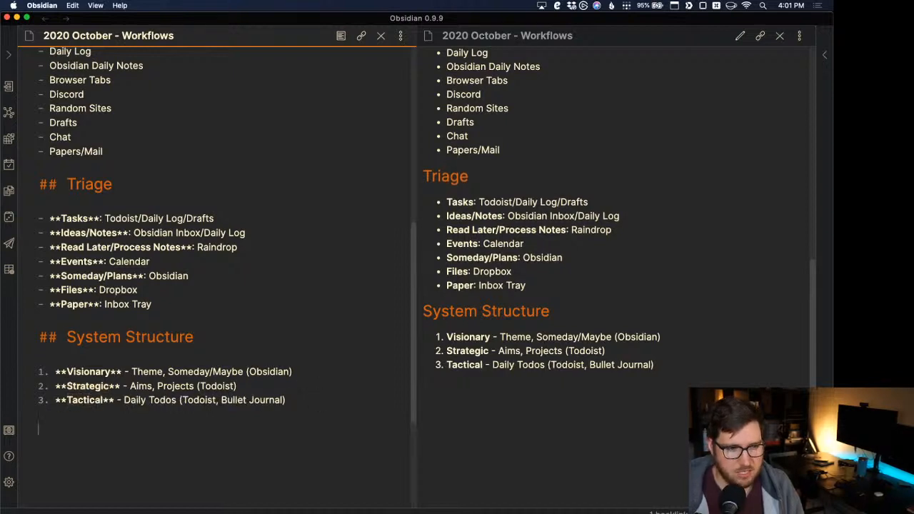
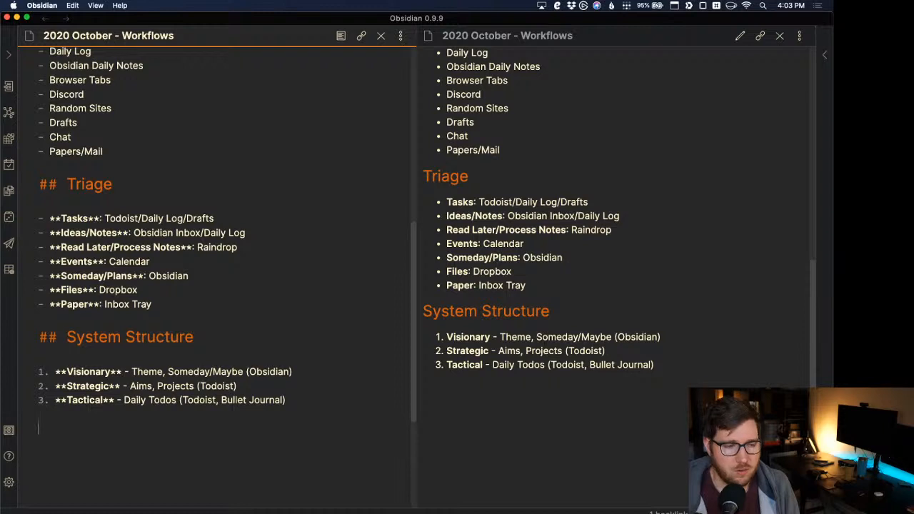
text(## )
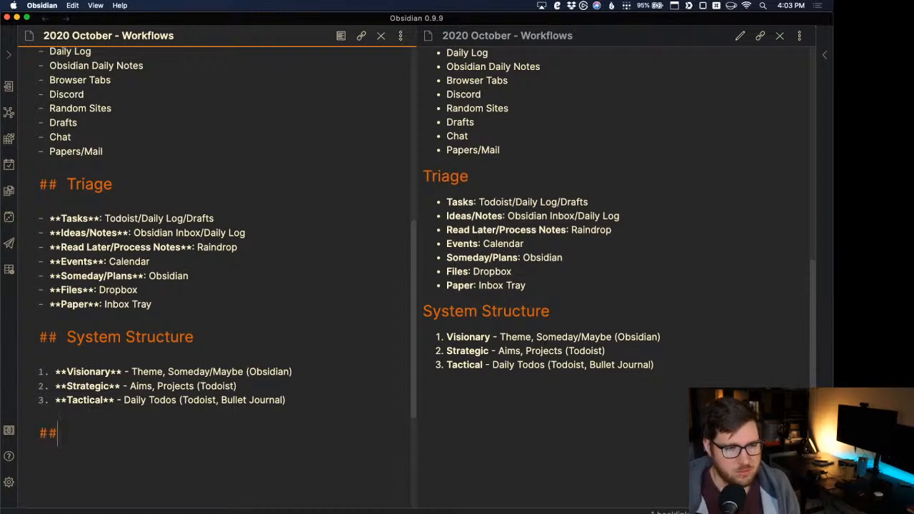
text(Workflows)
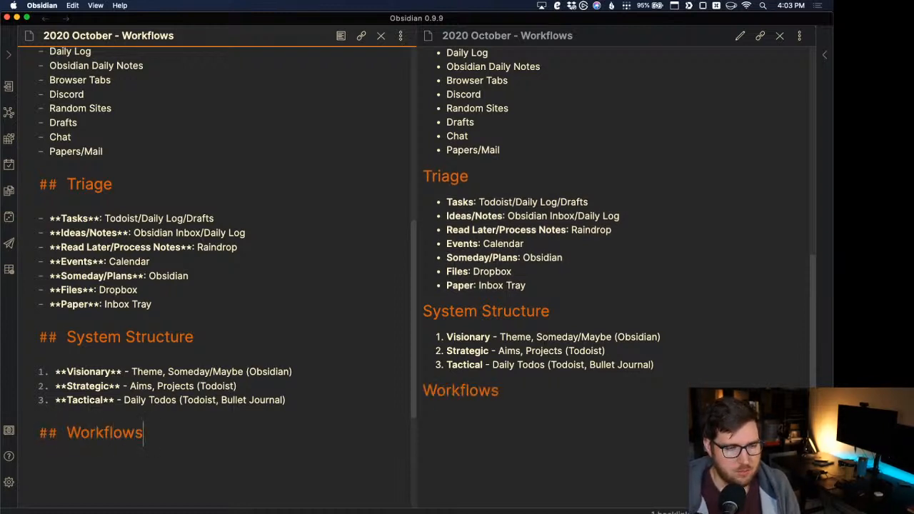
text(/Reviews)
key(Return)
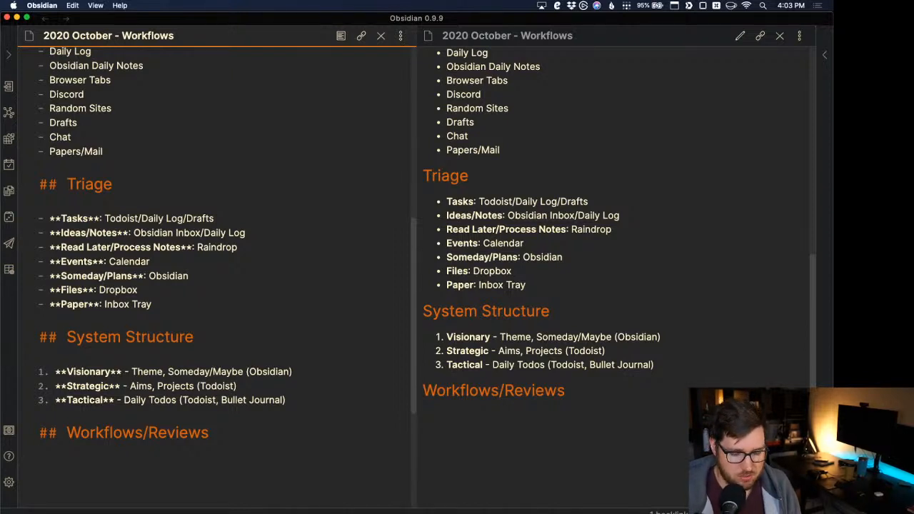
Step: Add the bullets "Review all inboxes" and "Process all triage locations" under the Workflows/Reviews heading
text(- R)
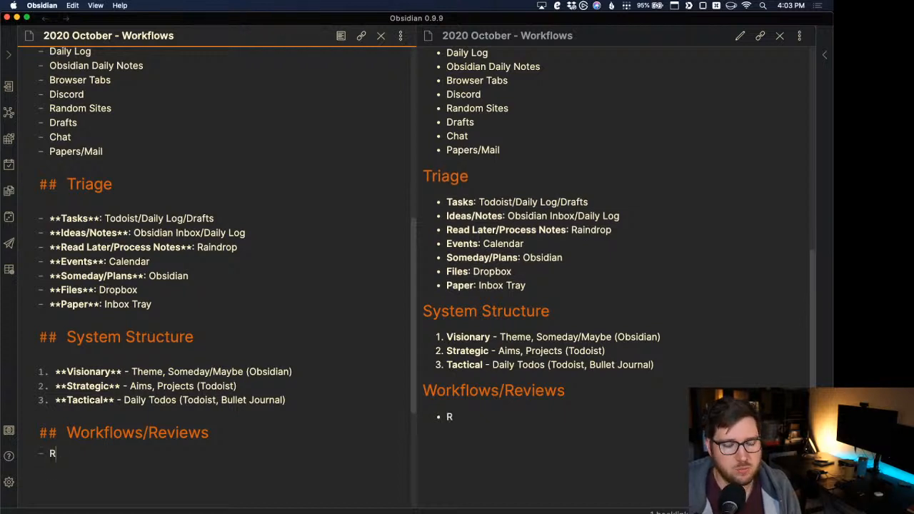
text(eview all inboxes)
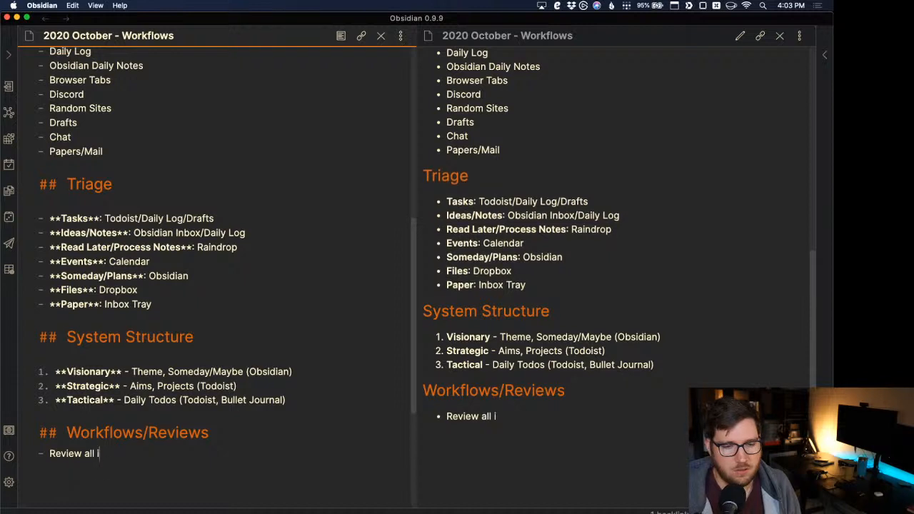
key(Return)
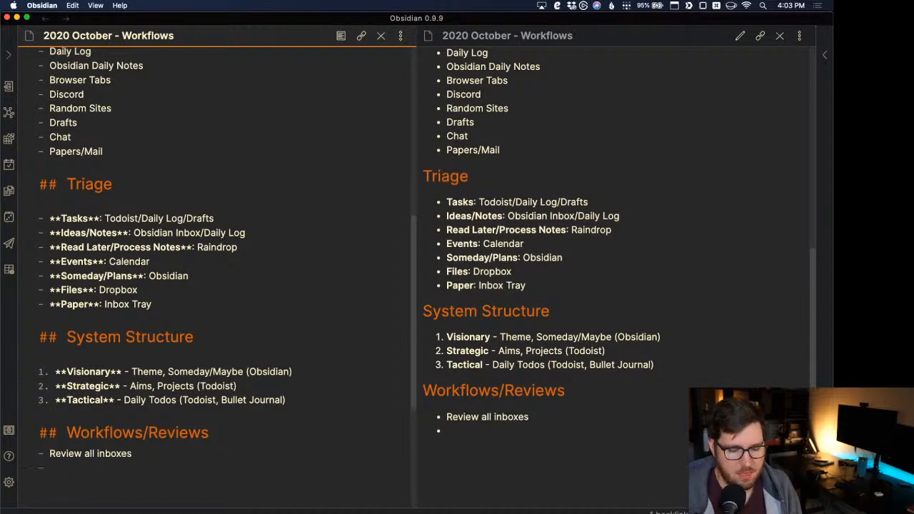
text(Proces)
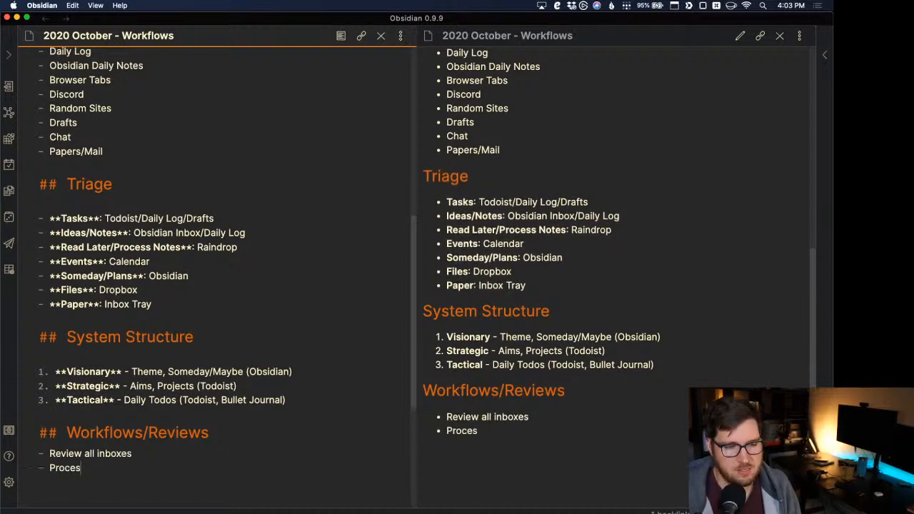
text(s all triage )
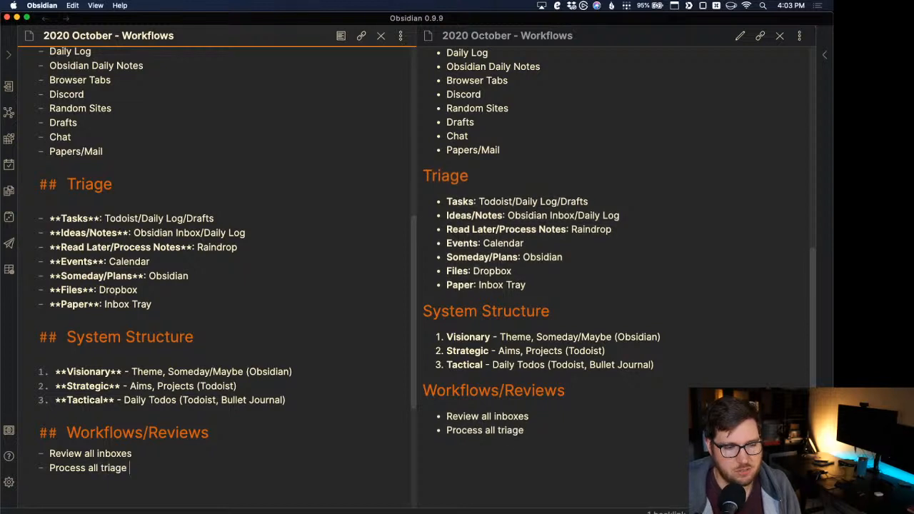
text(locations)
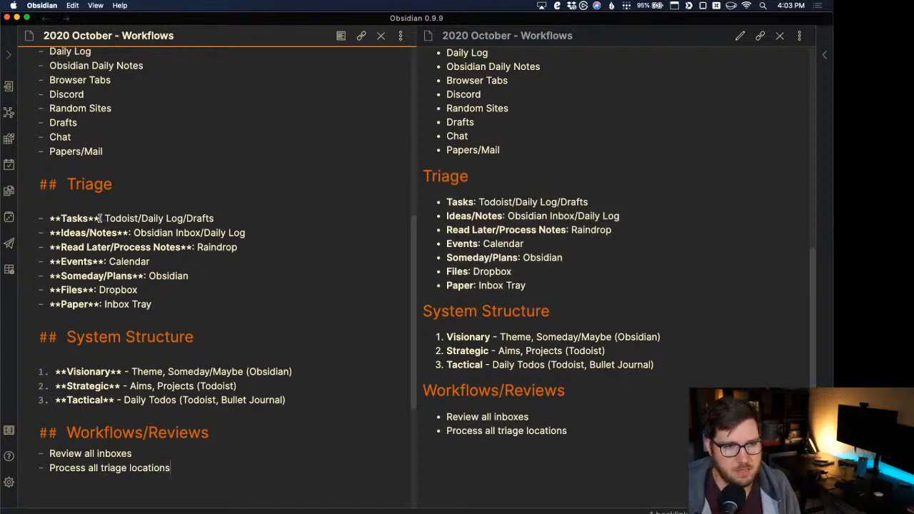
Step: Go back through the Inflows list and examine its individual entries, such as Forums, YouTube, Email, Daily Log, Papers/Mail and Random Sites
scroll(205, 308, up, 2)
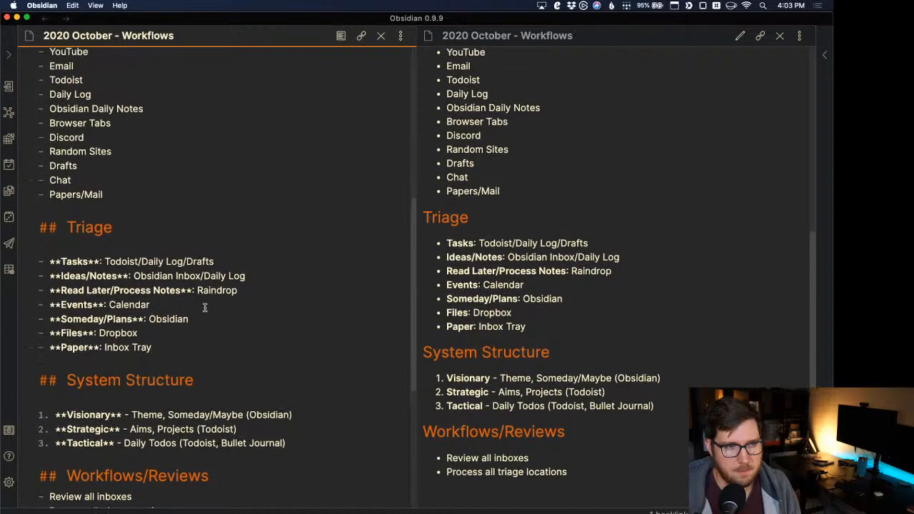
scroll(205, 307, up, 5)
drag(43, 203, 138, 387)
click(138, 388)
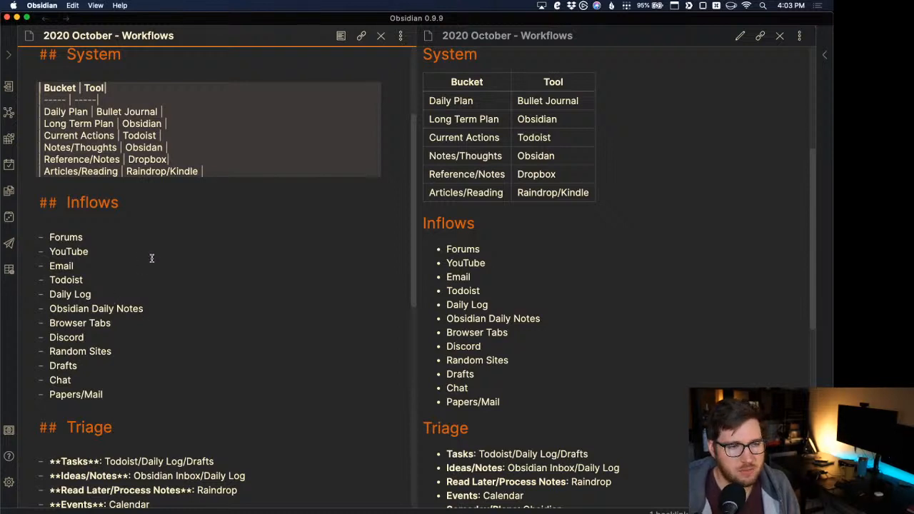
double_click(72, 238)
click(114, 237)
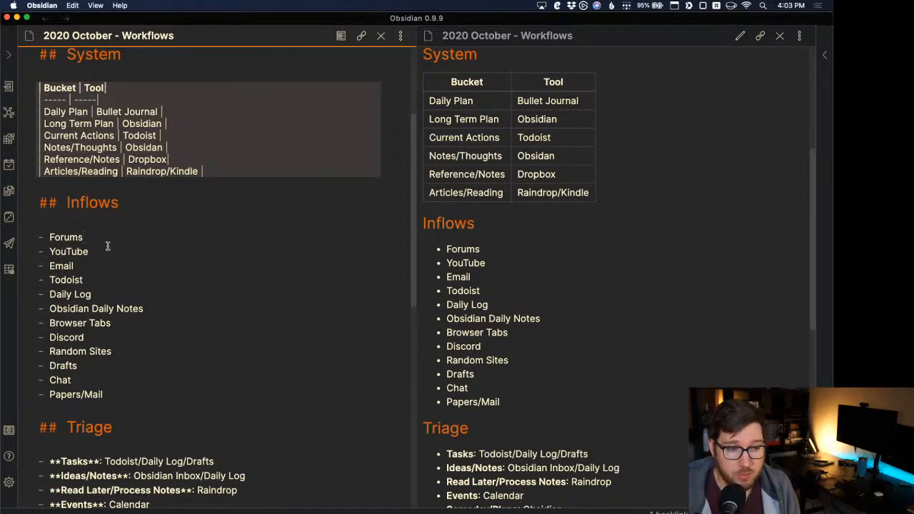
double_click(62, 251)
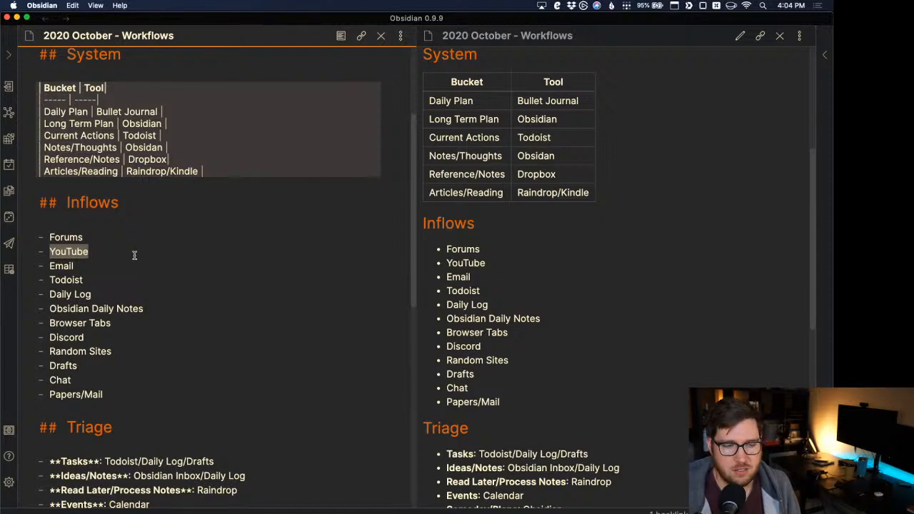
double_click(59, 266)
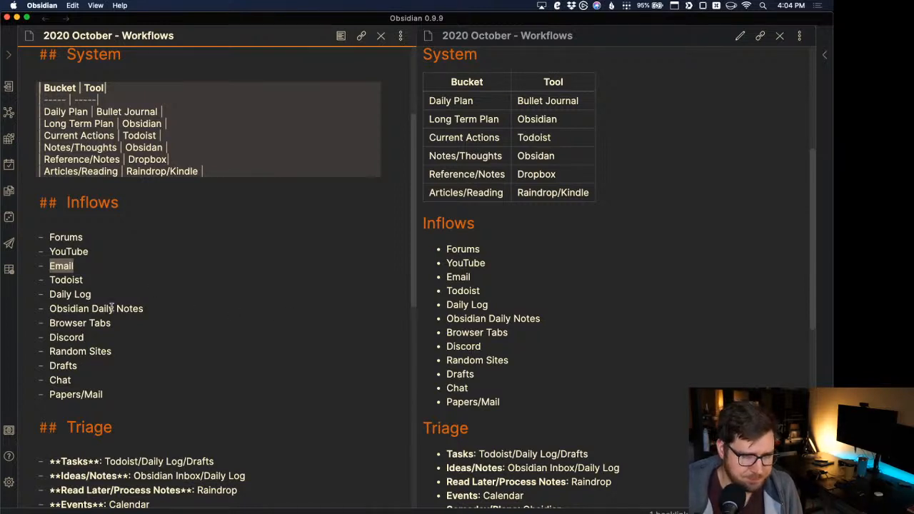
click(72, 299)
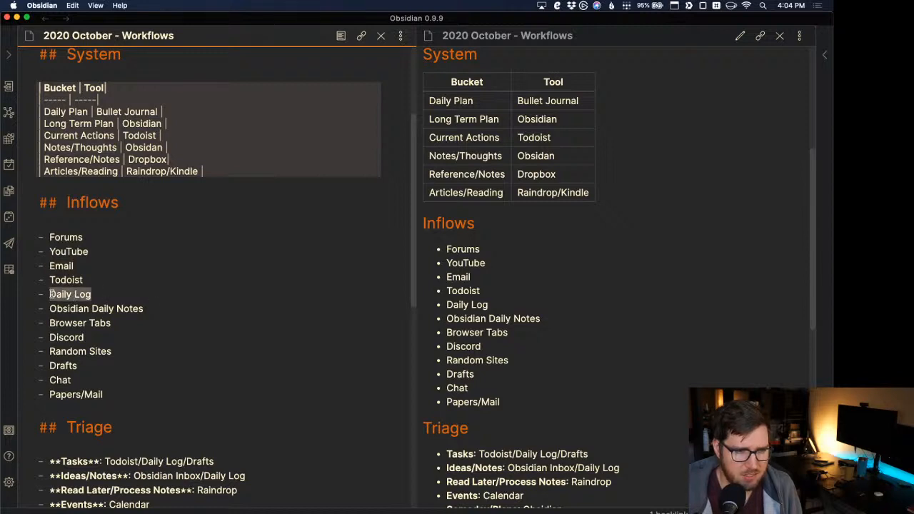
drag(92, 294, 49, 294)
click(96, 295)
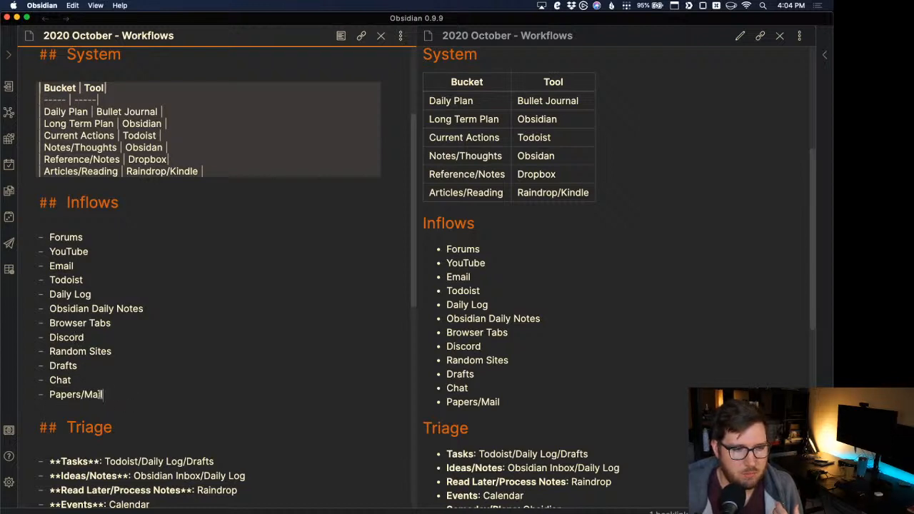
drag(102, 395, 50, 394)
drag(114, 352, 49, 352)
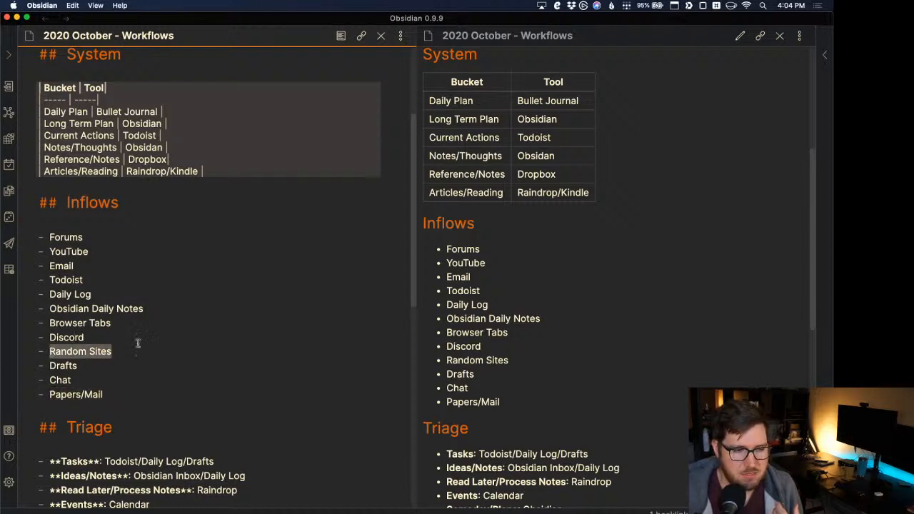
click(138, 344)
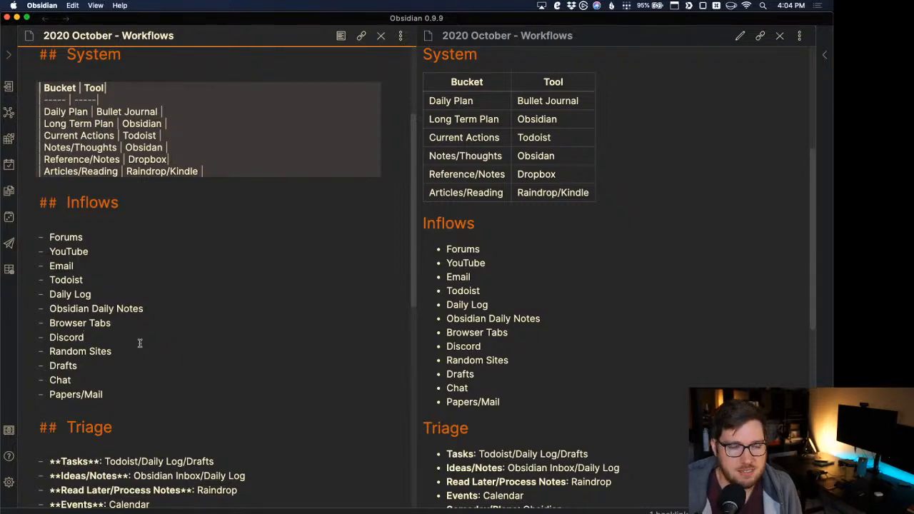
Step: Look over the Inflows list as a whole and the Triage section through its Paper entry, and return to Workflows/Reviews
scroll(140, 343, down, 10)
scroll(140, 344, up, 8)
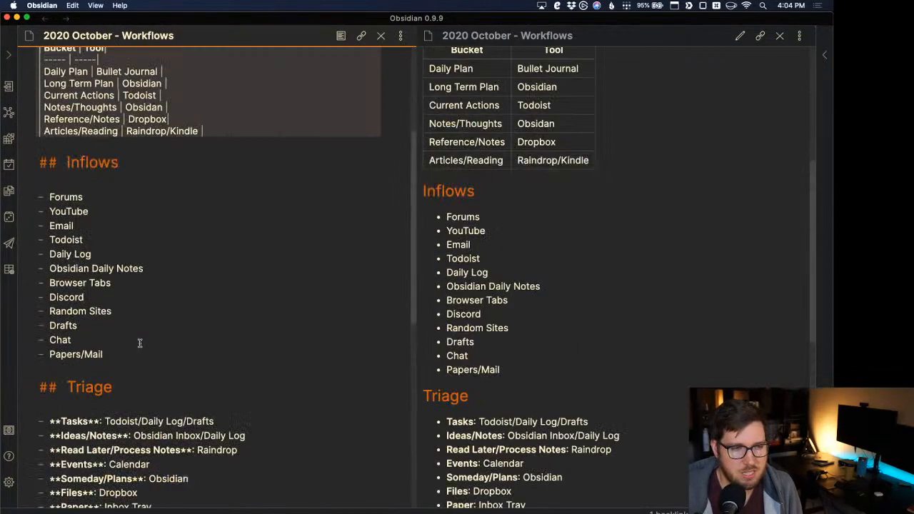
drag(118, 349, 25, 196)
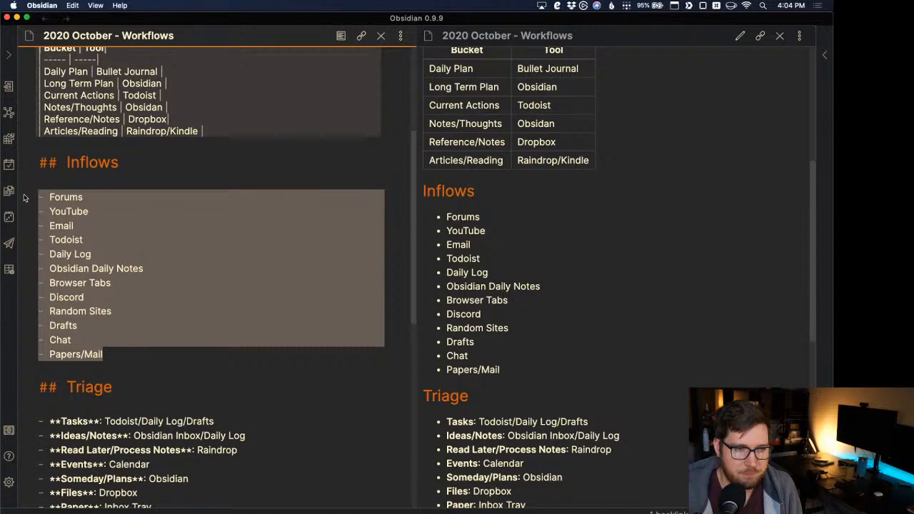
click(38, 197)
shift+click(147, 362)
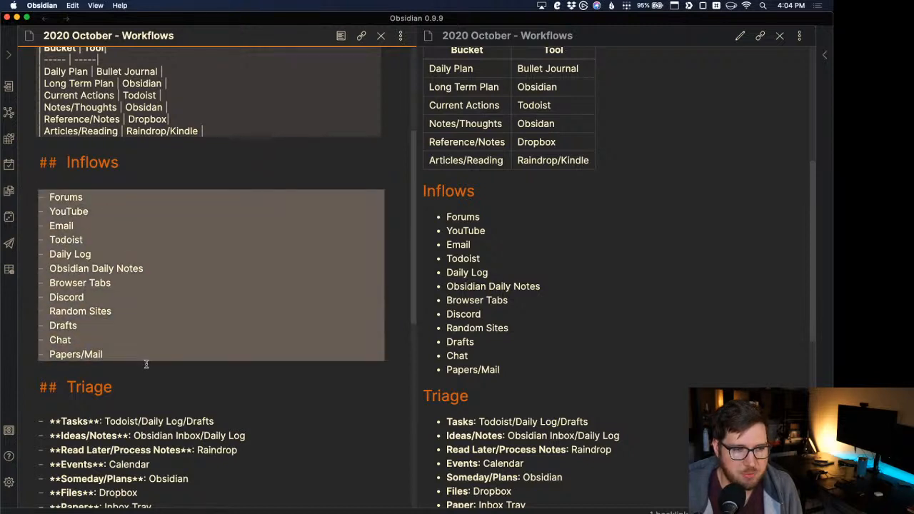
click(145, 358)
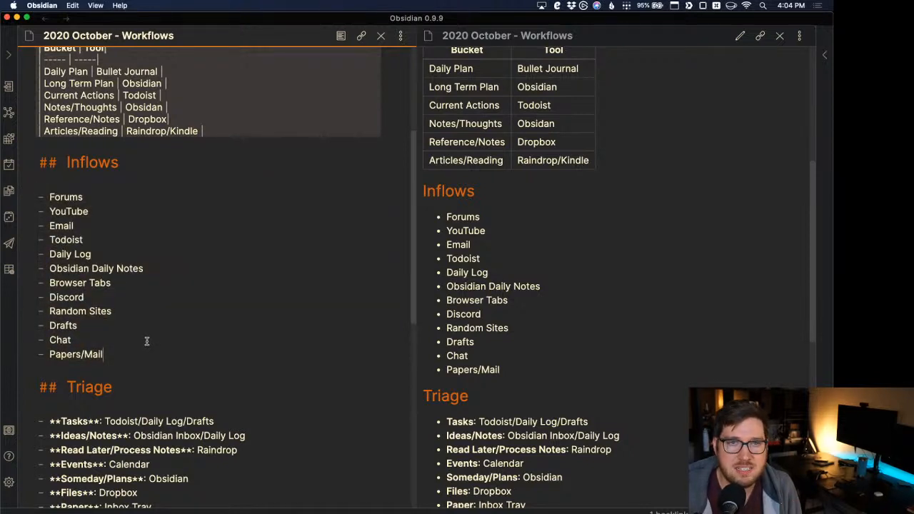
scroll(146, 341, down, 4)
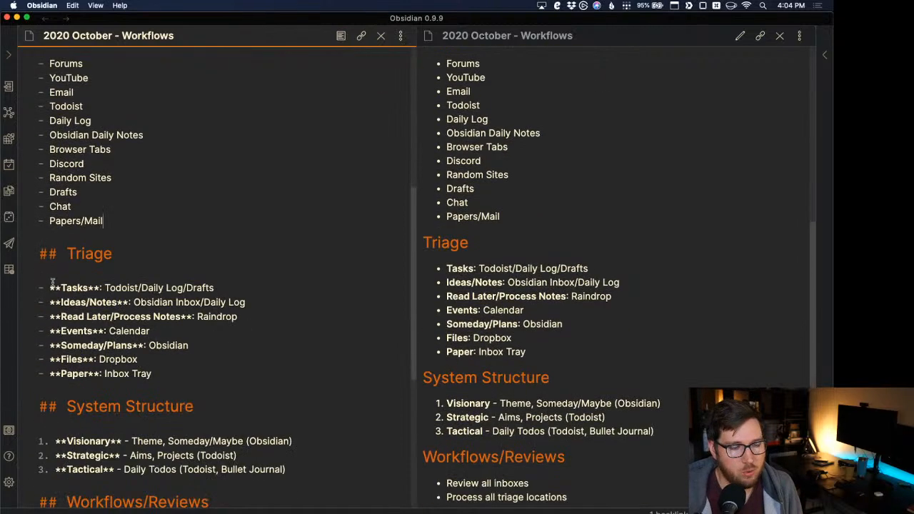
click(39, 254)
shift+click(177, 371)
click(179, 371)
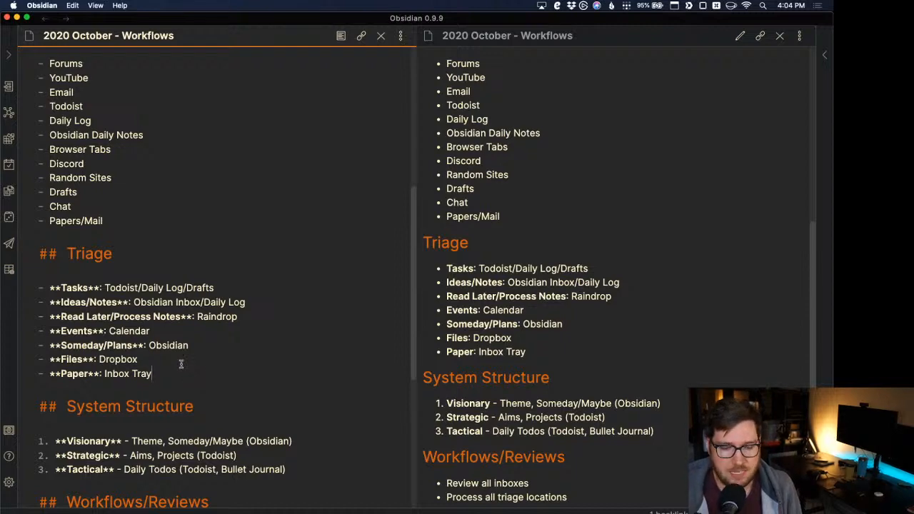
scroll(181, 364, down, 5)
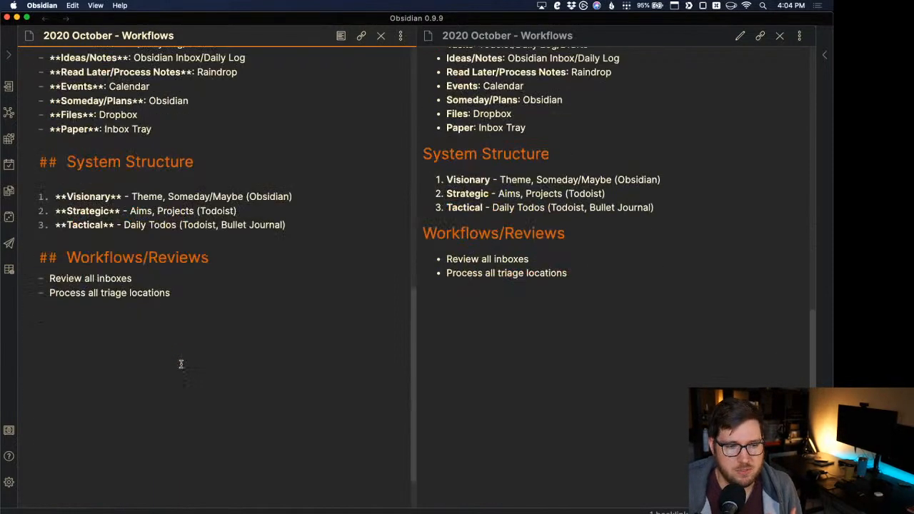
Step: Add a third Workflows/Reviews bullet reading "Think high level and creatively (weekly/quarterly/annual)"
click(140, 280)
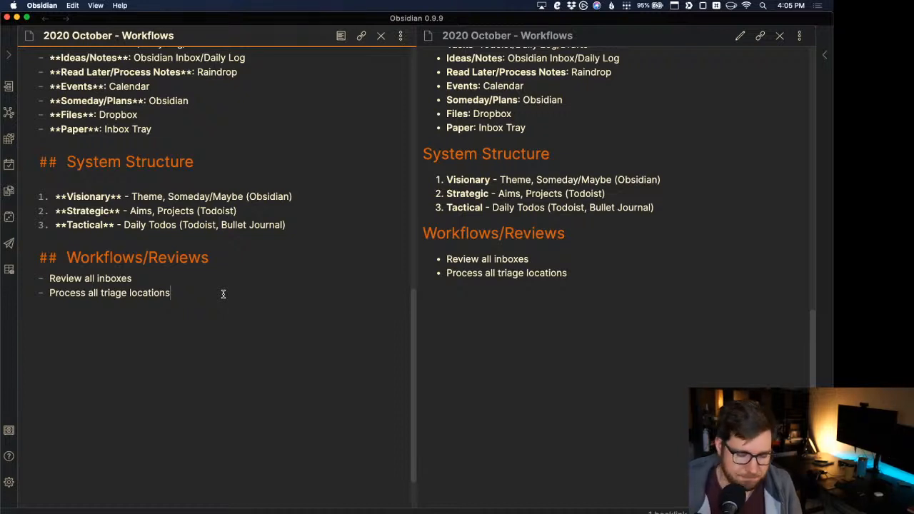
key(Return)
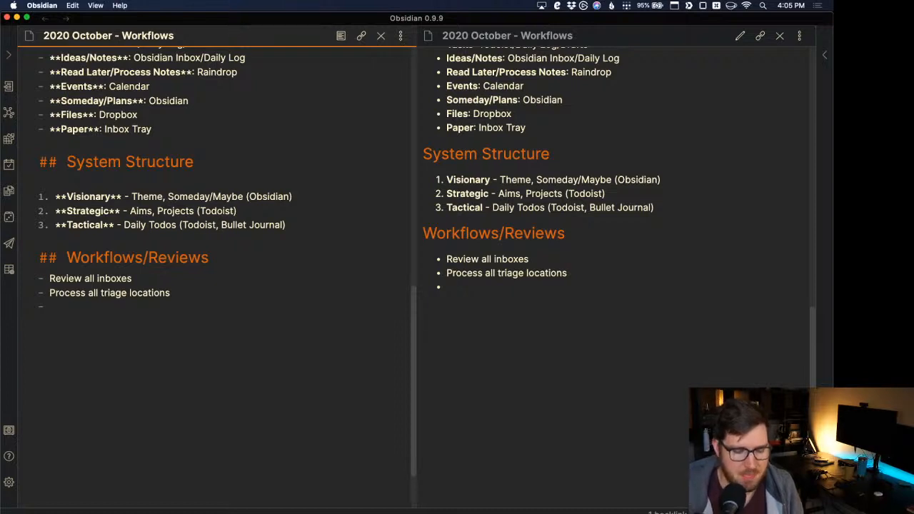
text(Thing)
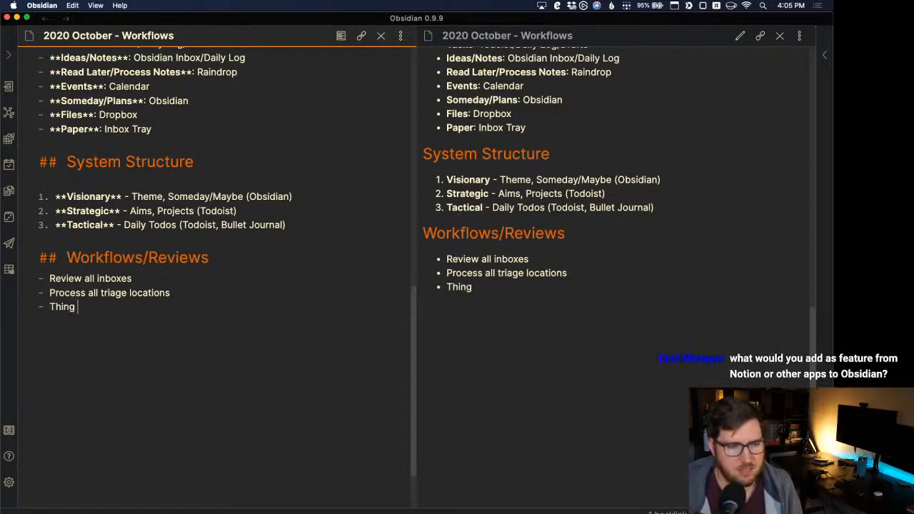
key(BackSpace)
text(k high level)
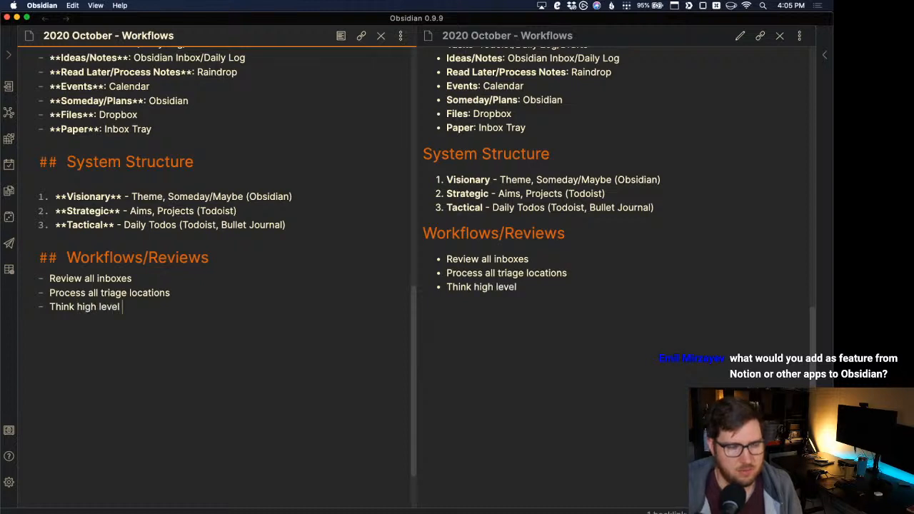
text( and creati)
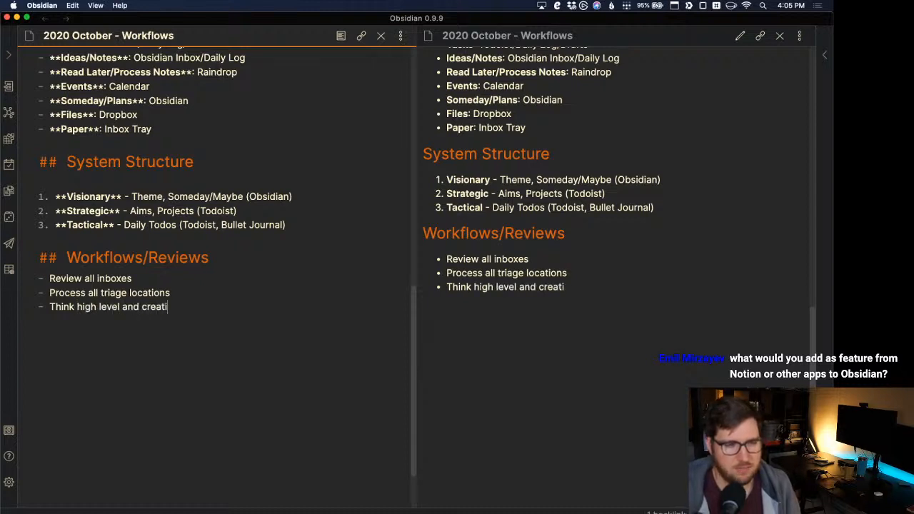
text(vely (weekly/)
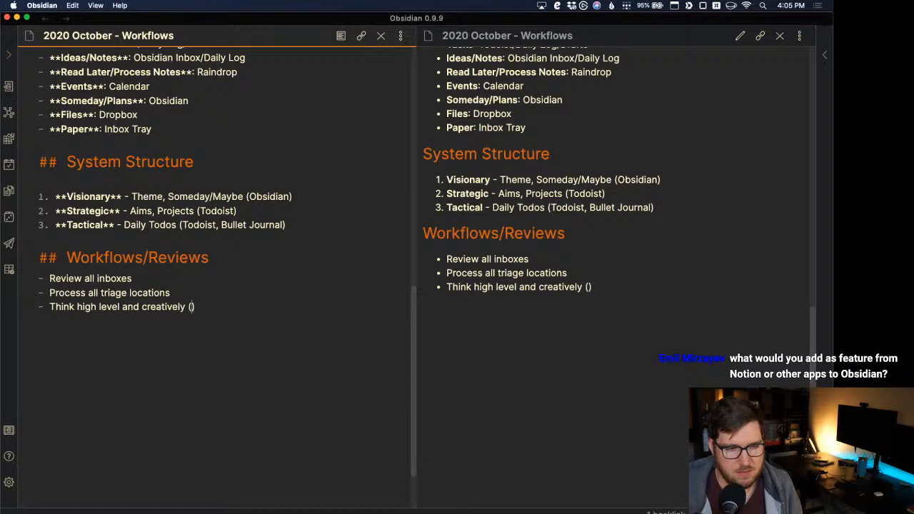
text(quartle)
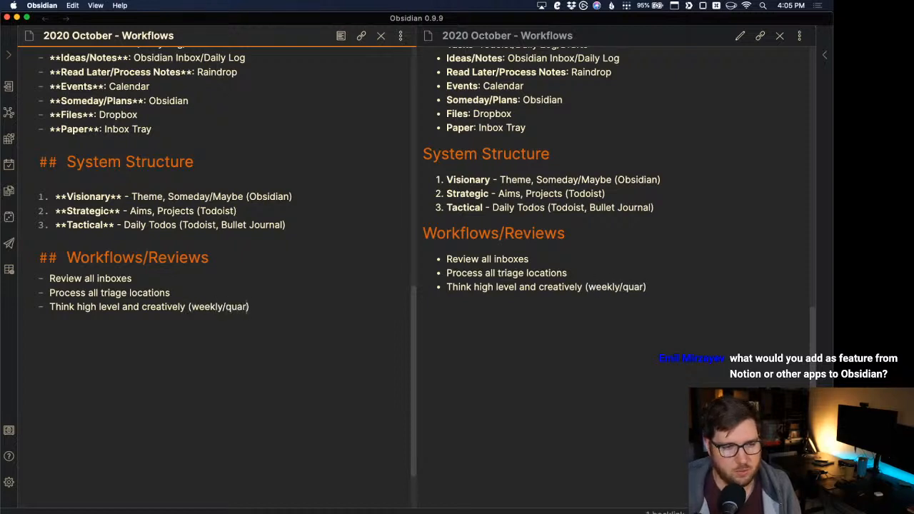
key(BackSpace)
key(BackSpace)
text(erly/annual)
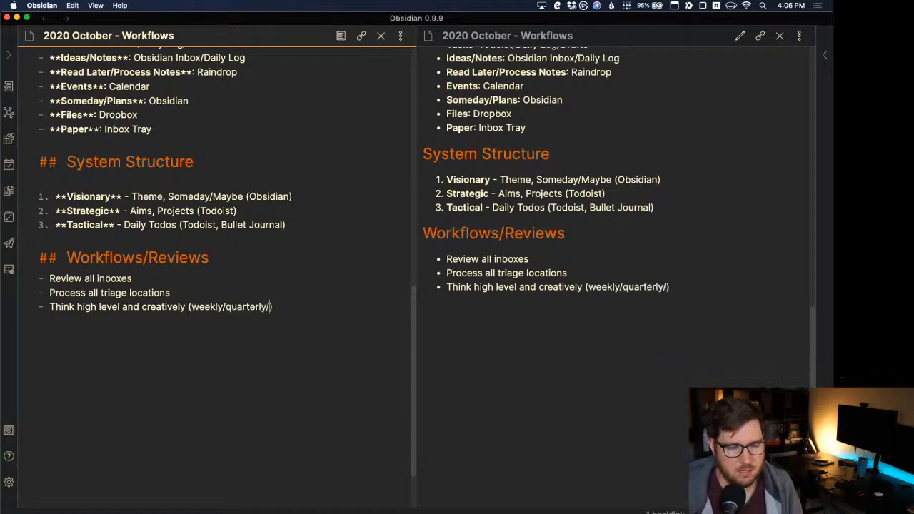
Step: Add a fourth Workflows/Reviews bullet reading "Having fun/integrating leisure"
key(Right)
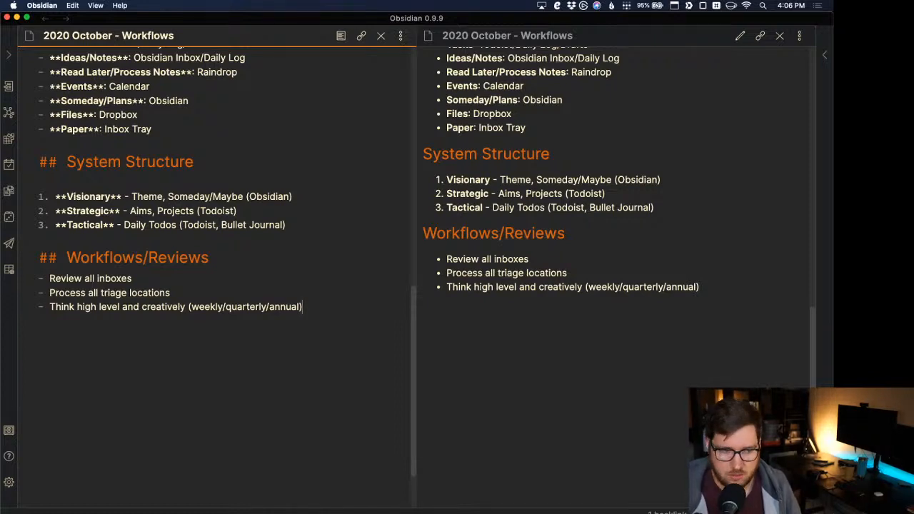
key(Return)
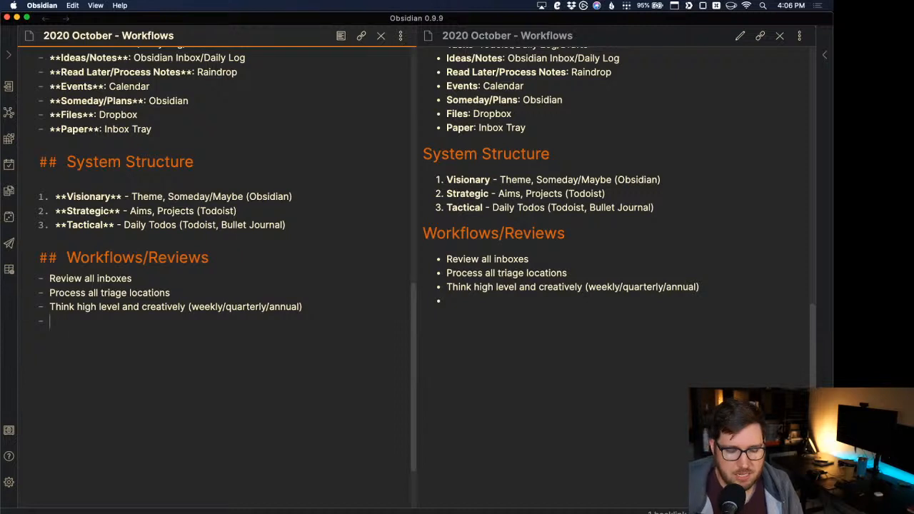
text(Having)
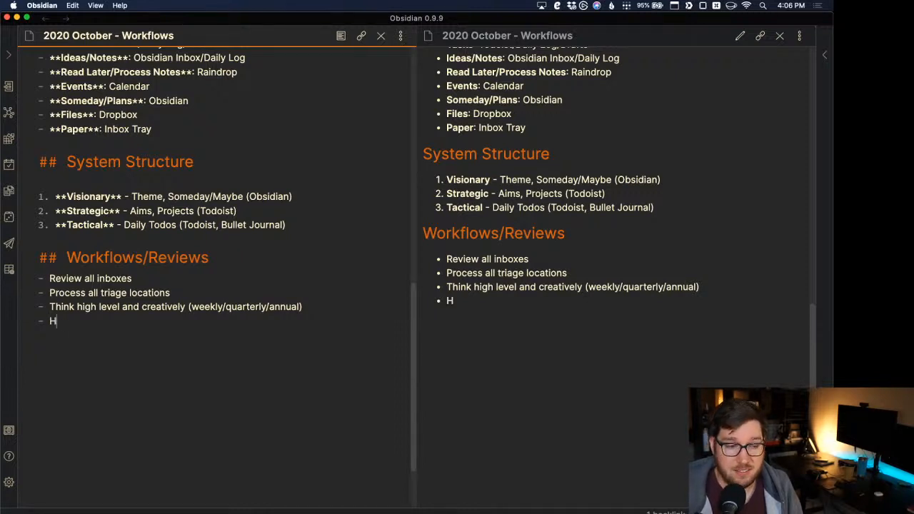
text( fun/)
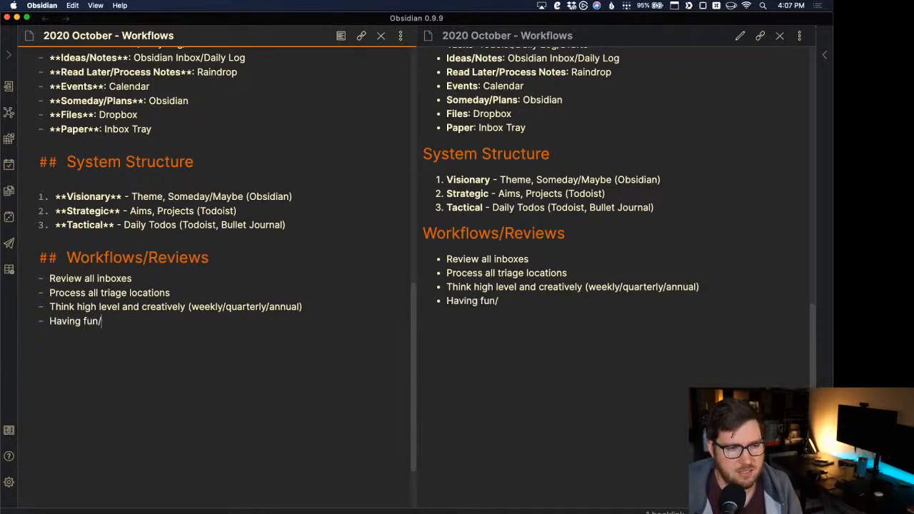
text(integrating)
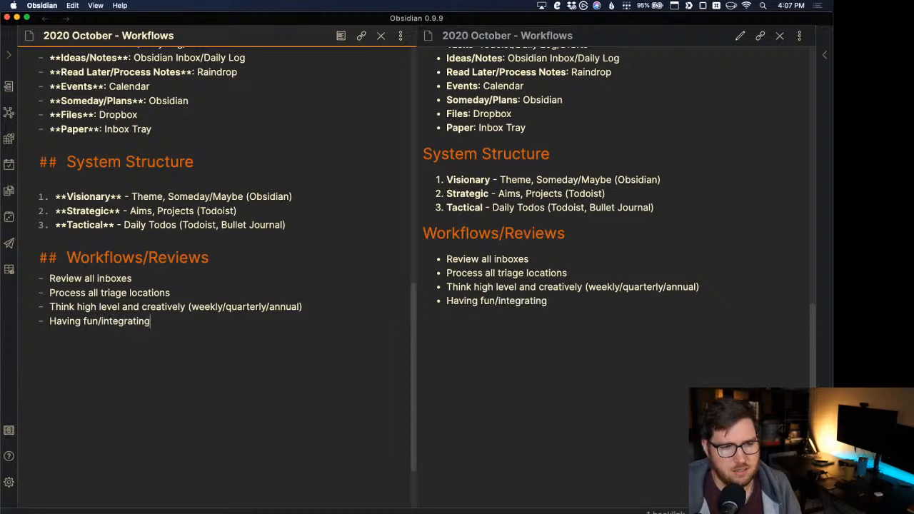
text( leisure)
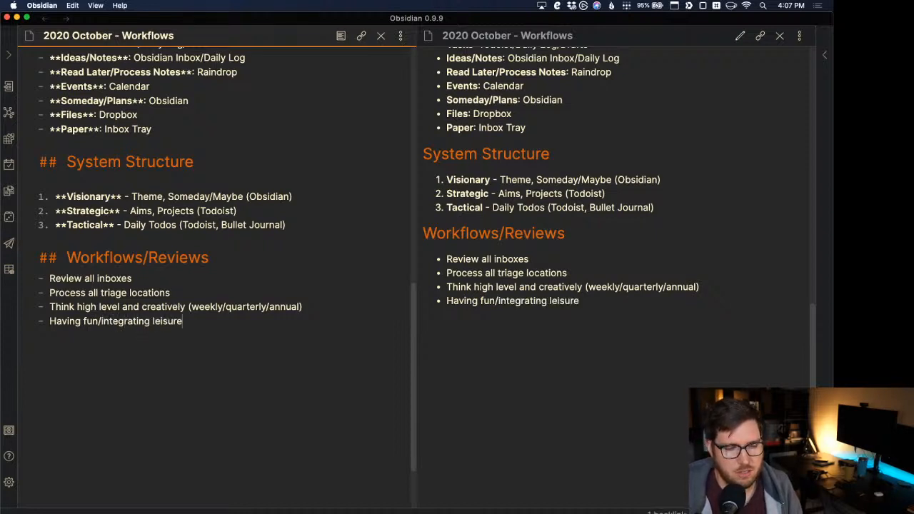
Step: Add a fifth Workflows/Reviews bullet reading "Plan the day's focus"
key(Return)
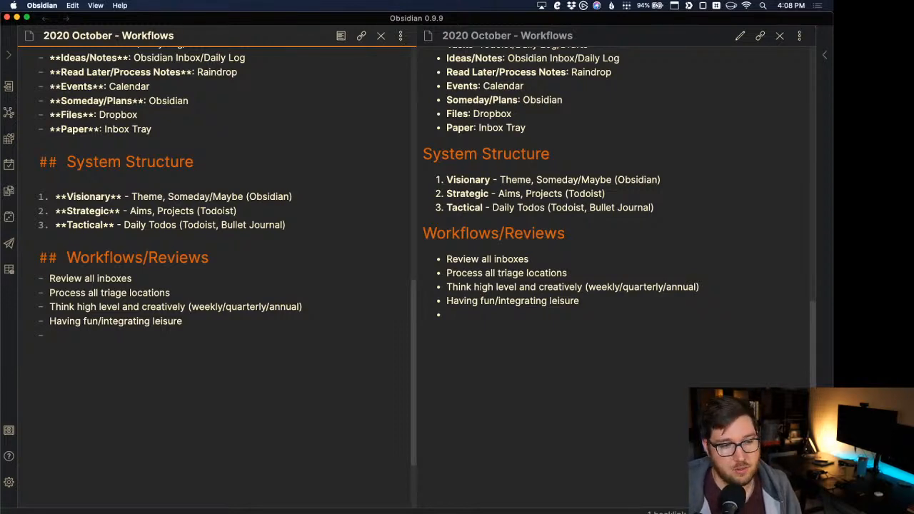
text(Play)
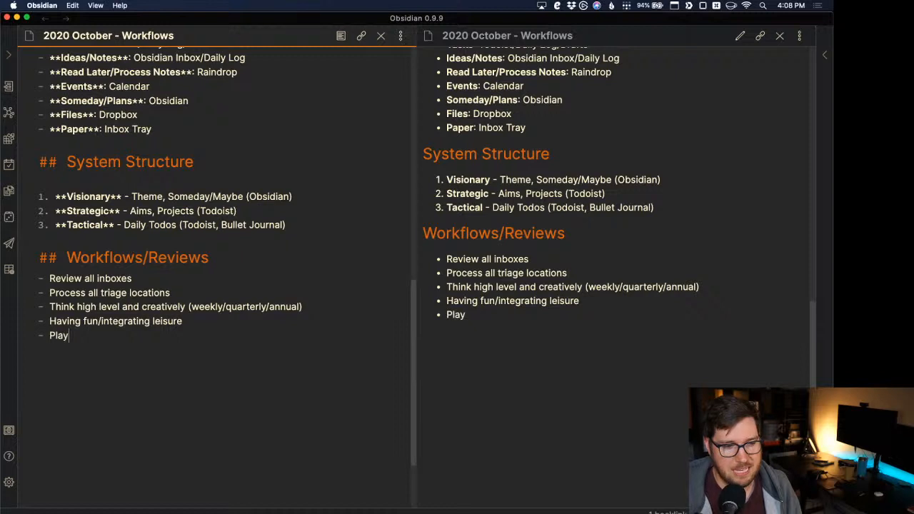
key(BackSpace)
text(n the day's)
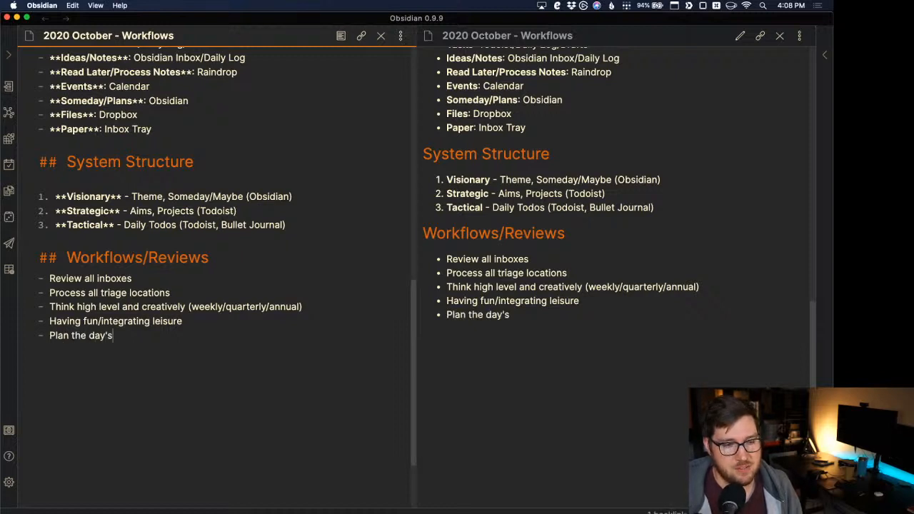
text( focus)
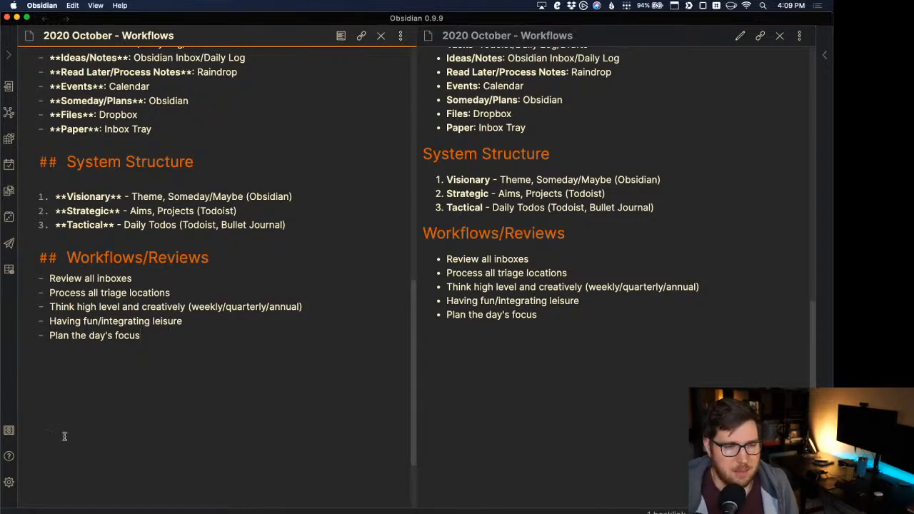
text(/)
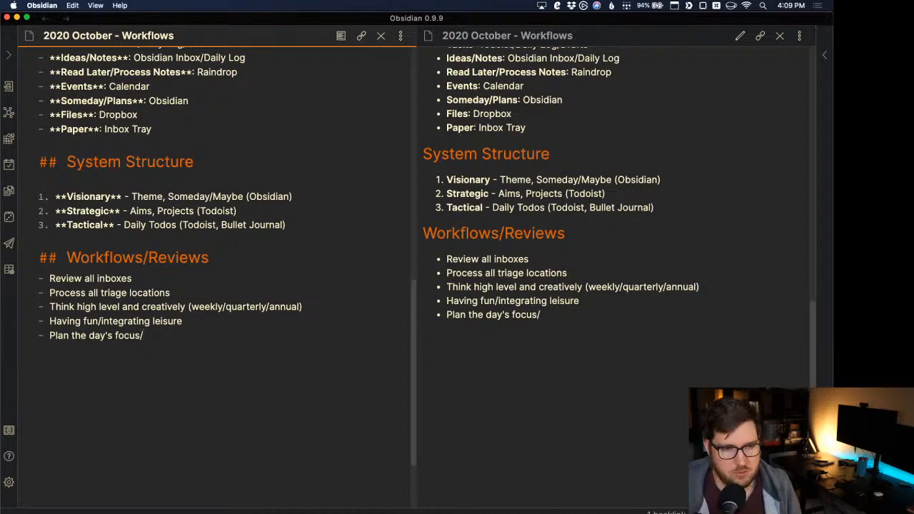
key(BackSpace)
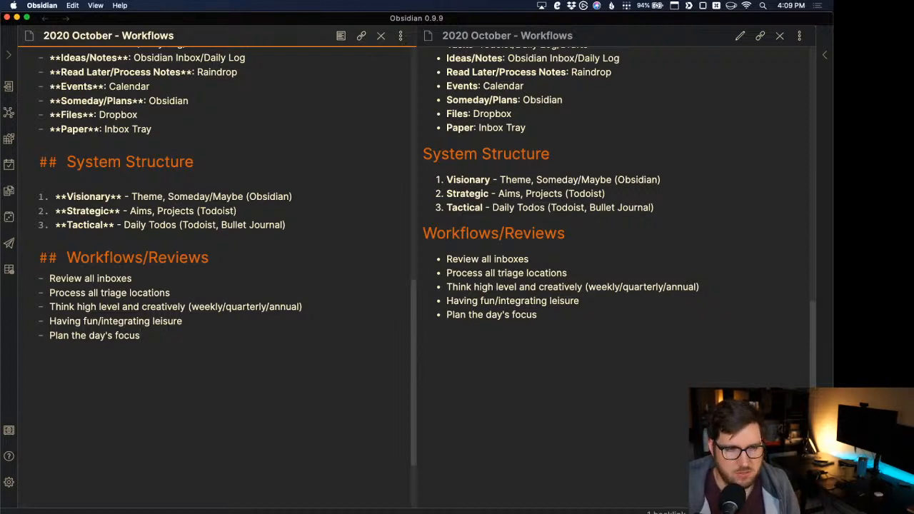
key(cmd+p)
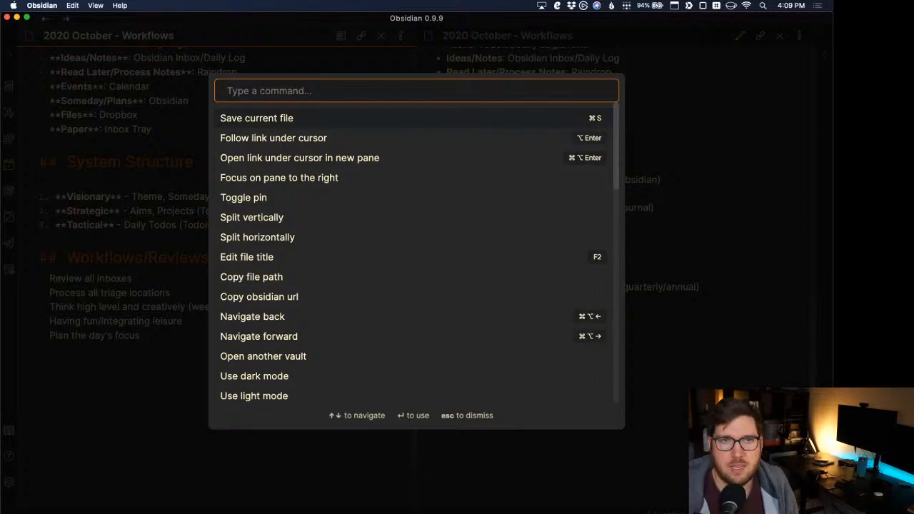
key(Escape)
key(super+o)
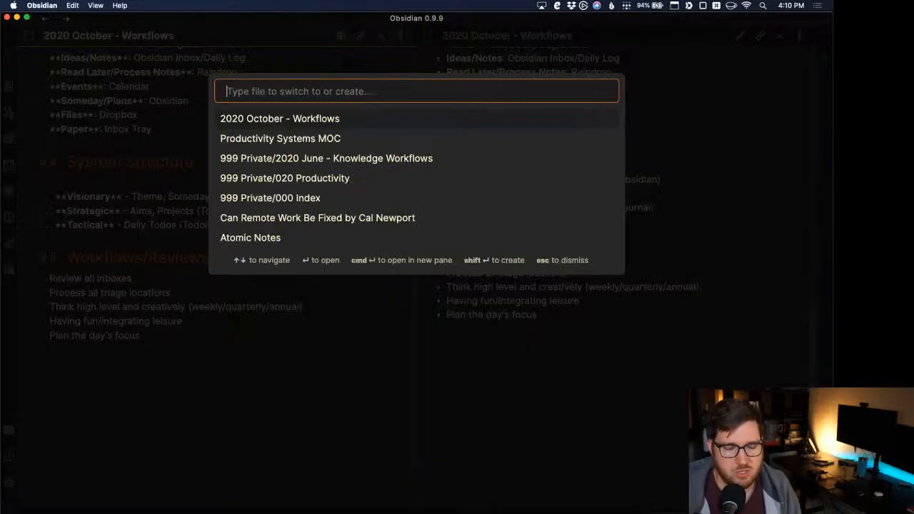
key(Escape)
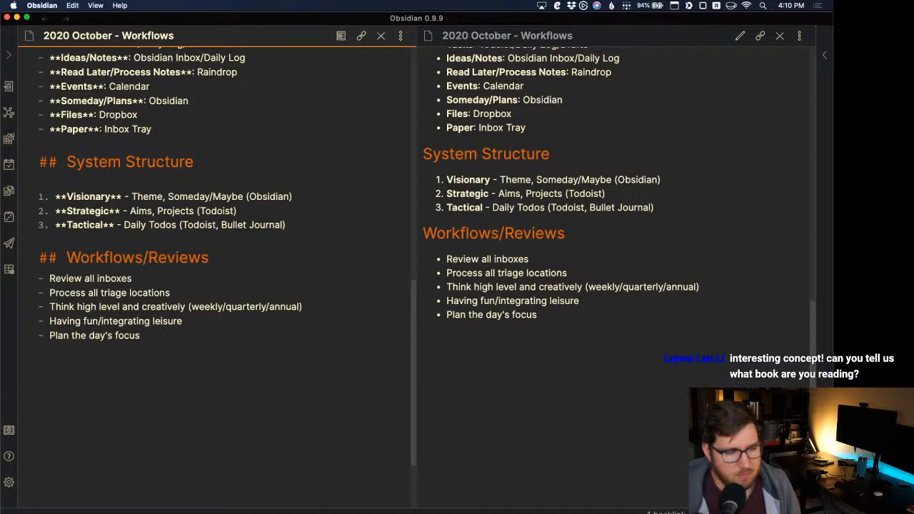
Step: Switch to Firefox and search the web for "time off book" in a new tab
click(181, 335)
key(super+Tab)
key(super+Tab)
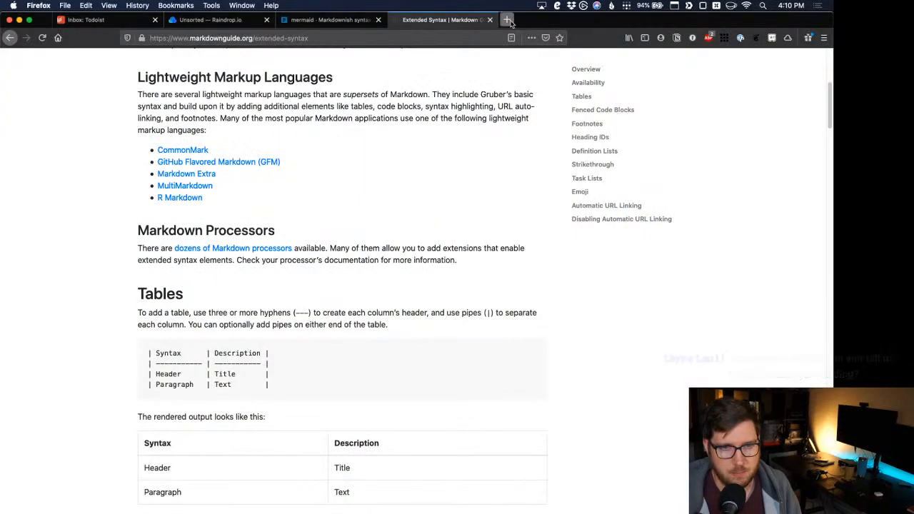
click(506, 19)
text(time off book)
key(Return)
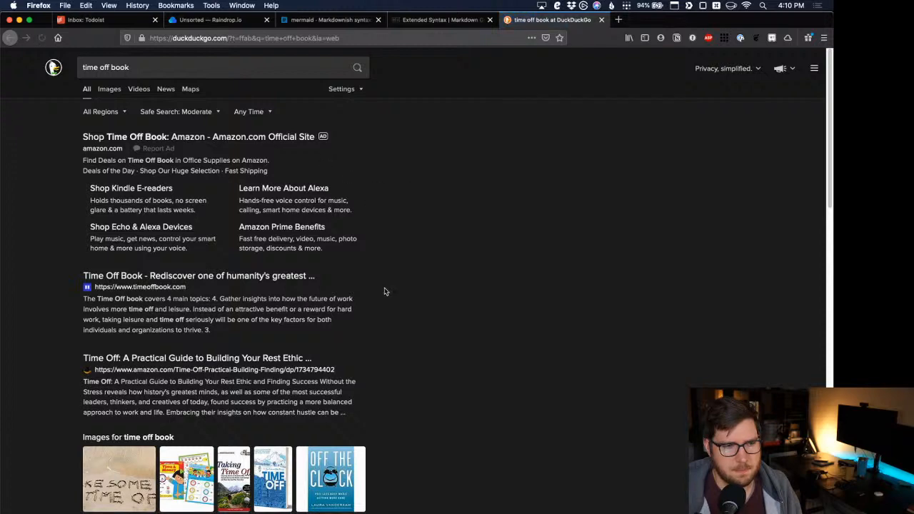
Step: Open the Amazon page for the book "Time Off: A Practical Guide to Building Your Rest Ethic" and select its web address
click(231, 356)
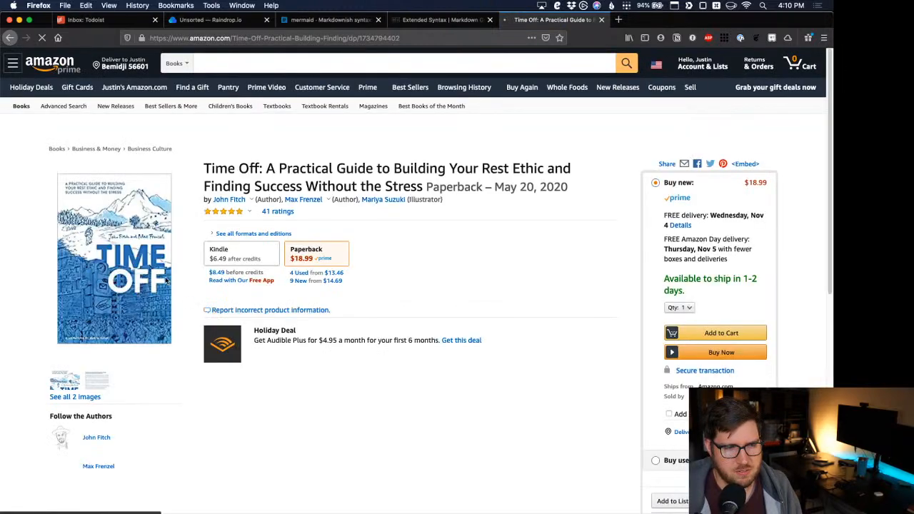
click(266, 37)
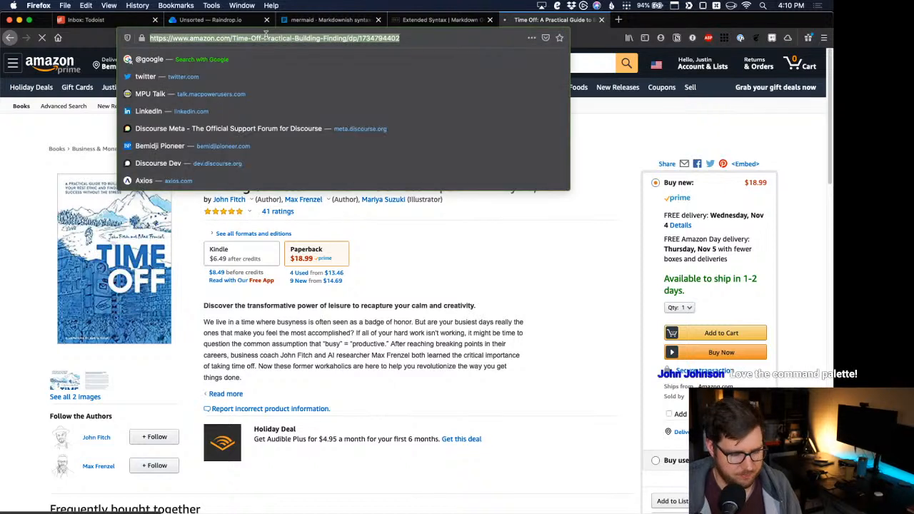
key(super+Tab)
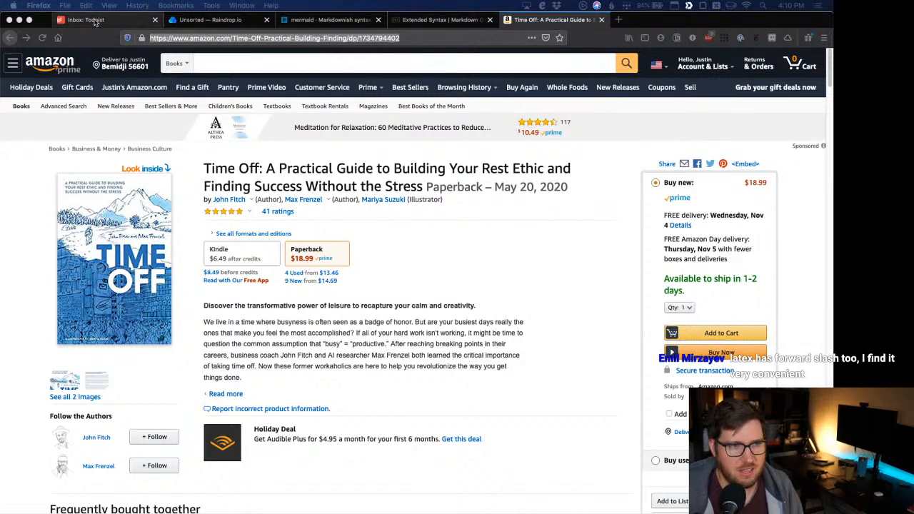
right_click(620, 19)
click(653, 40)
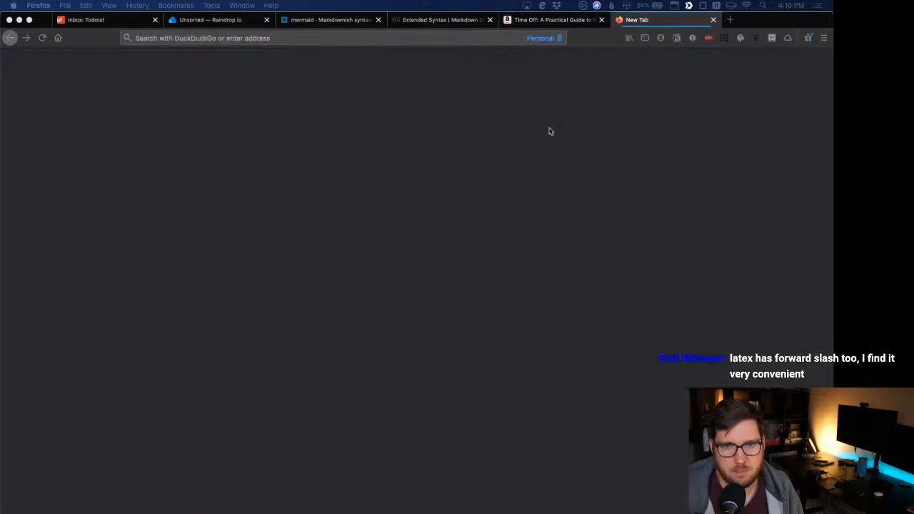
key(super+w)
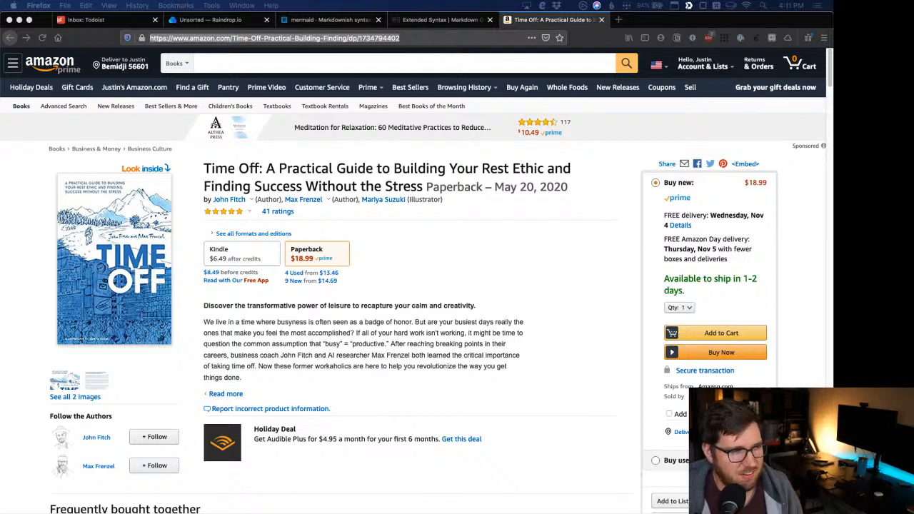
Step: Switch from the Amazon book page back to the 2020 October - Workflows note in Obsidian
key(super+Tab)
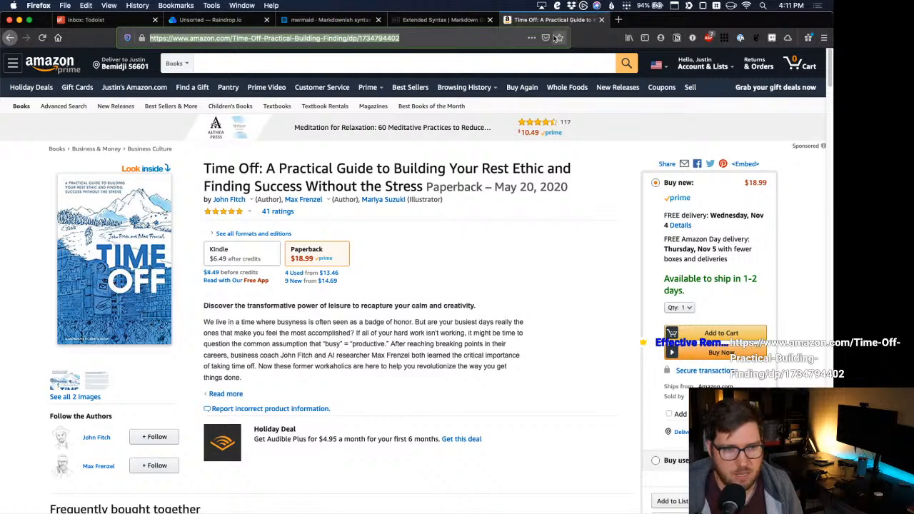
key(super+Tab)
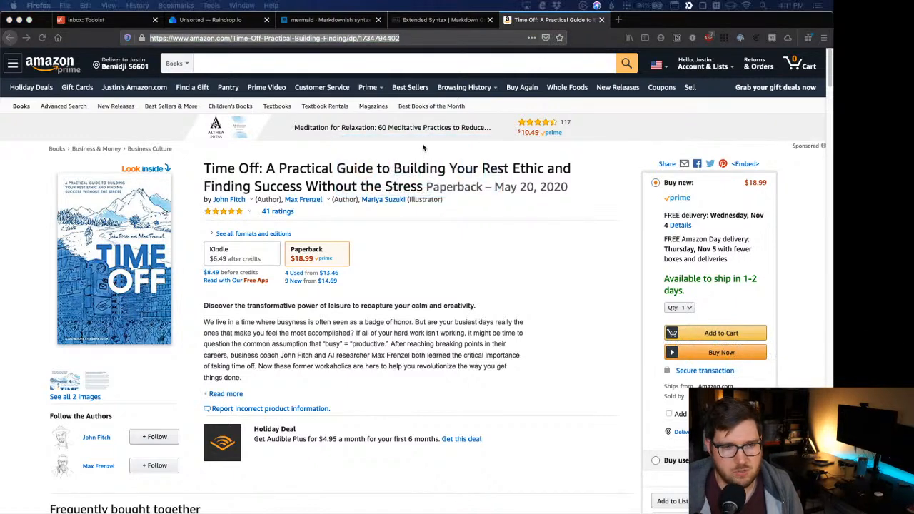
key(super+Tab)
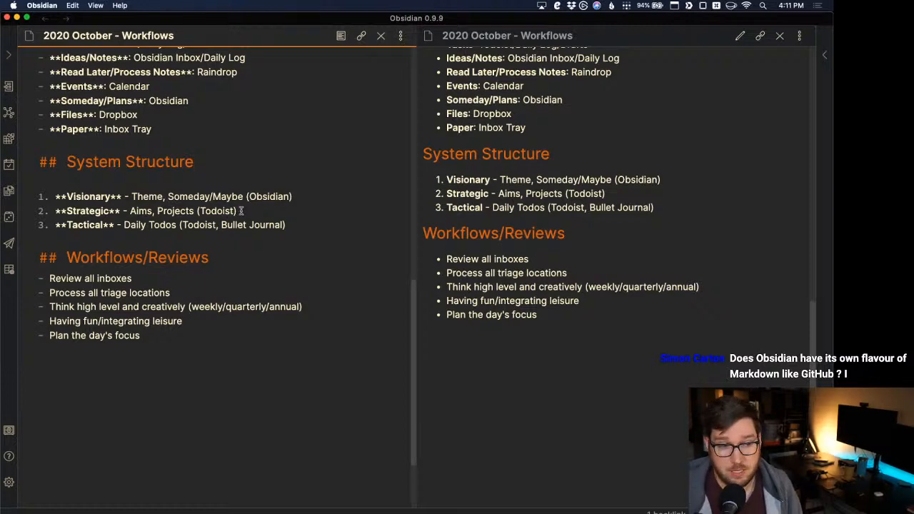
key(super+p)
text(templ)
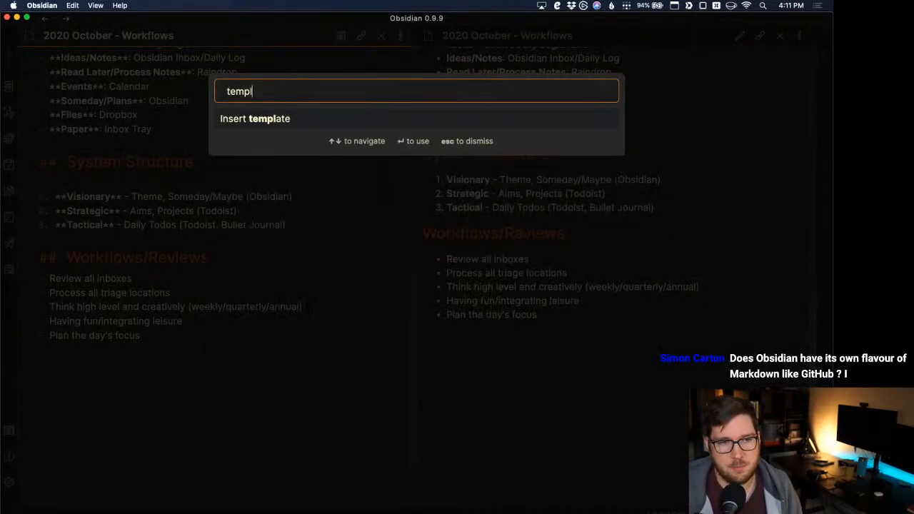
key(Return)
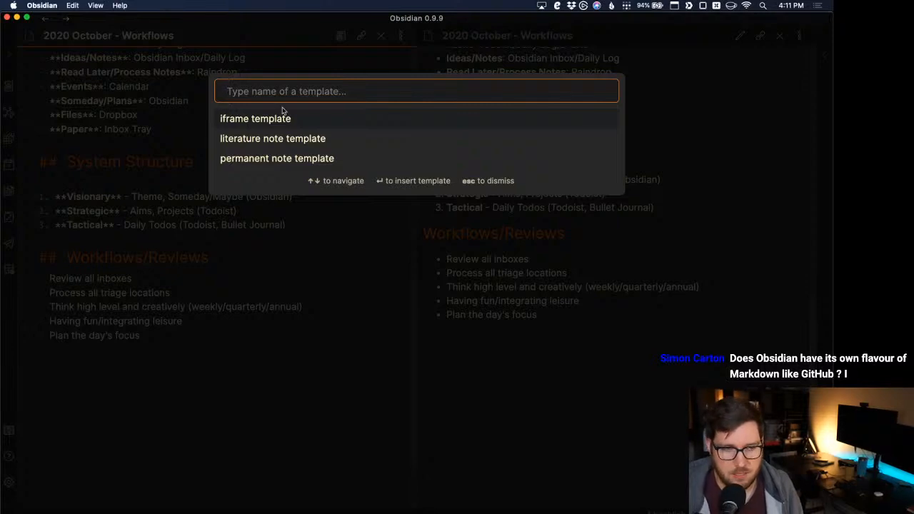
key(Escape)
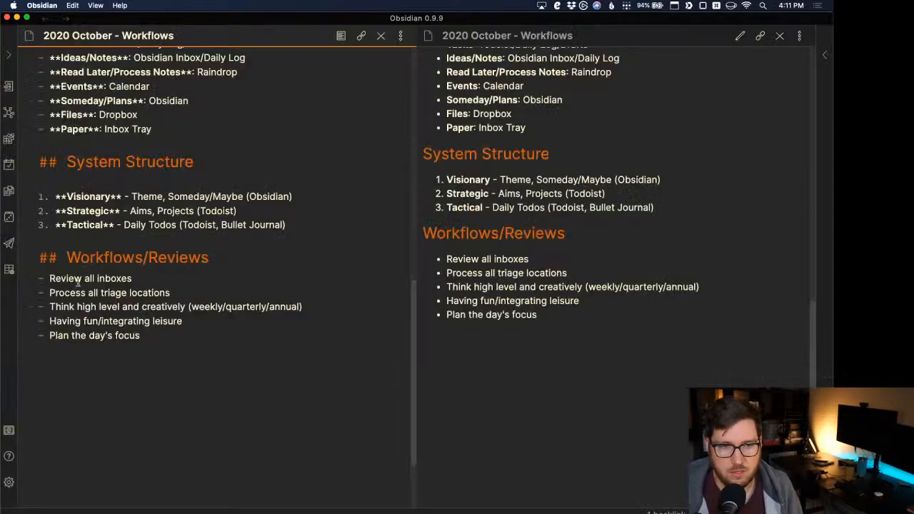
Step: Append an internal link to the note "2020 October - Workflows" after the "Plan the day's focus" bullet text
click(278, 379)
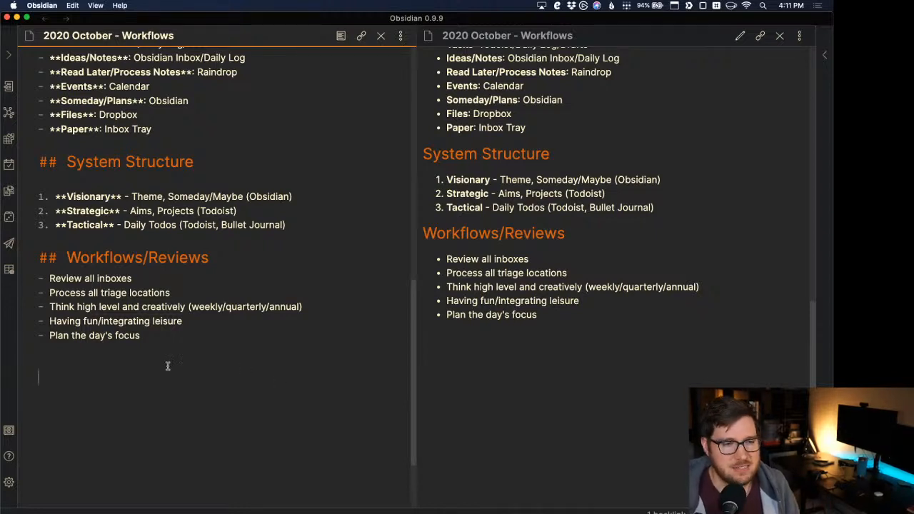
click(156, 335)
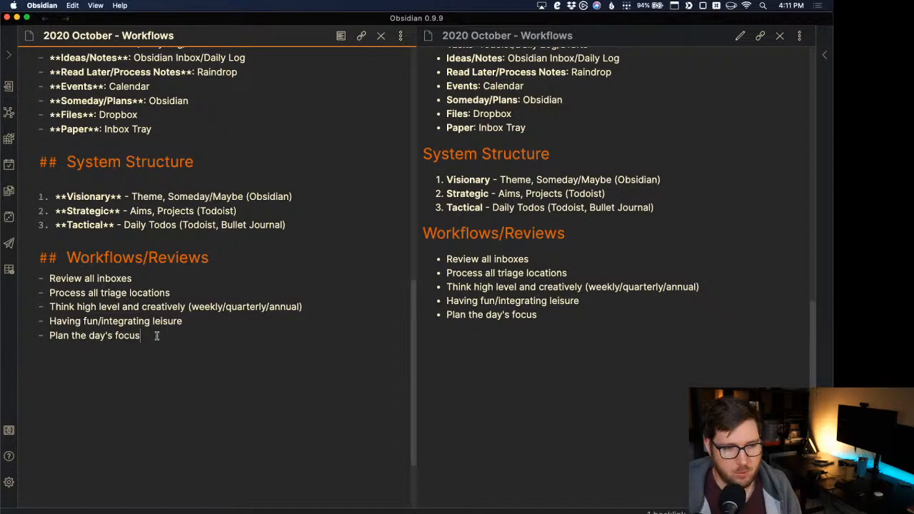
drag(156, 336, 34, 336)
click(200, 336)
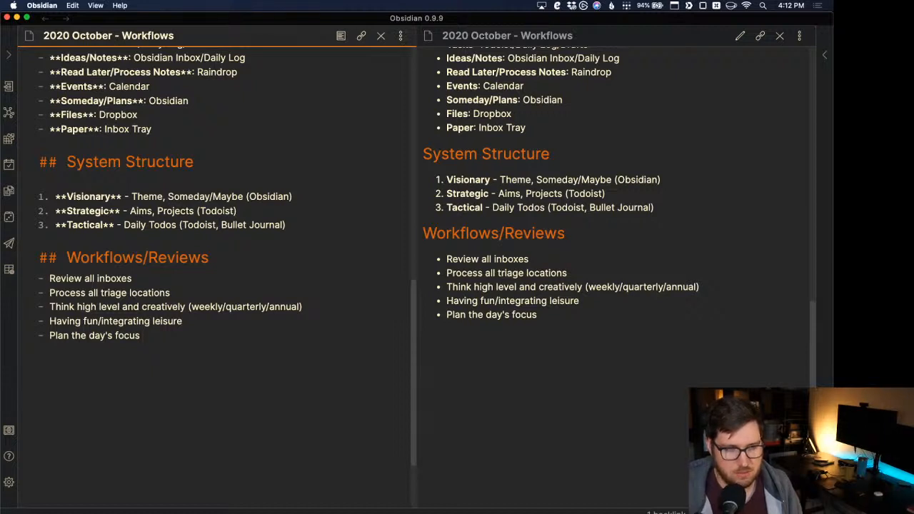
text([[2020 oc)
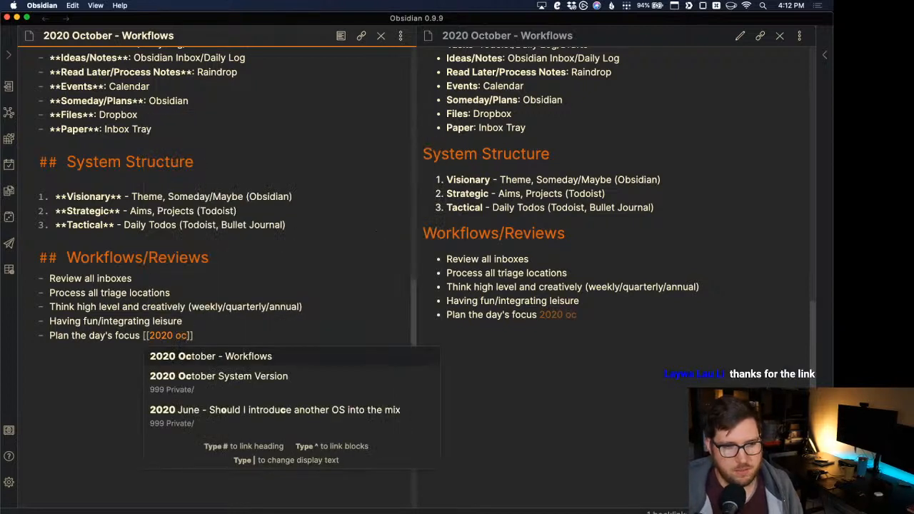
key(Return)
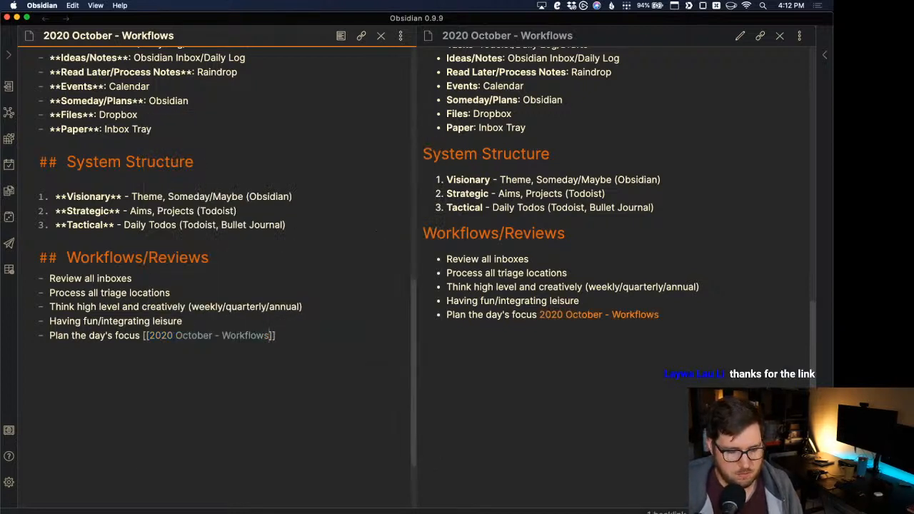
Step: Turn the link after "Plan the day's focus" into a block link to the note's "graph TD" mermaid block
text(^)
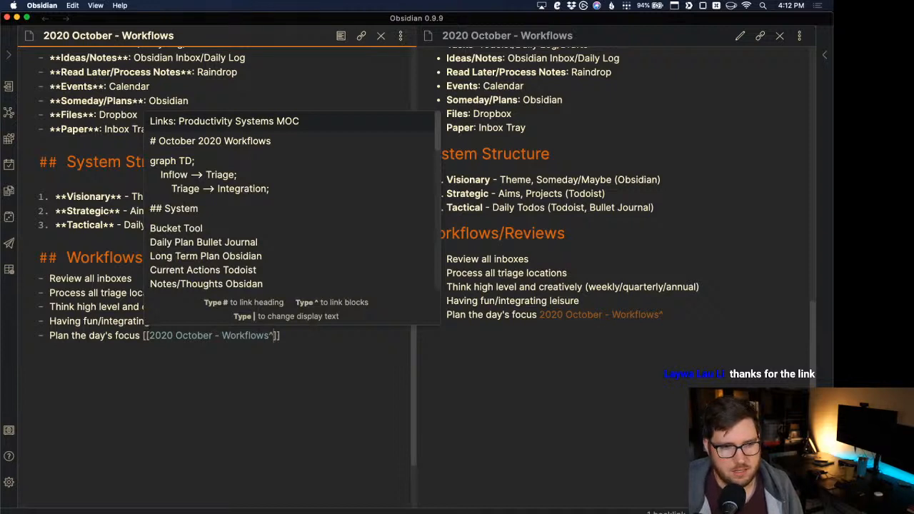
key(Down)
key(Down)
key(Down)
key(Up)
key(Up)
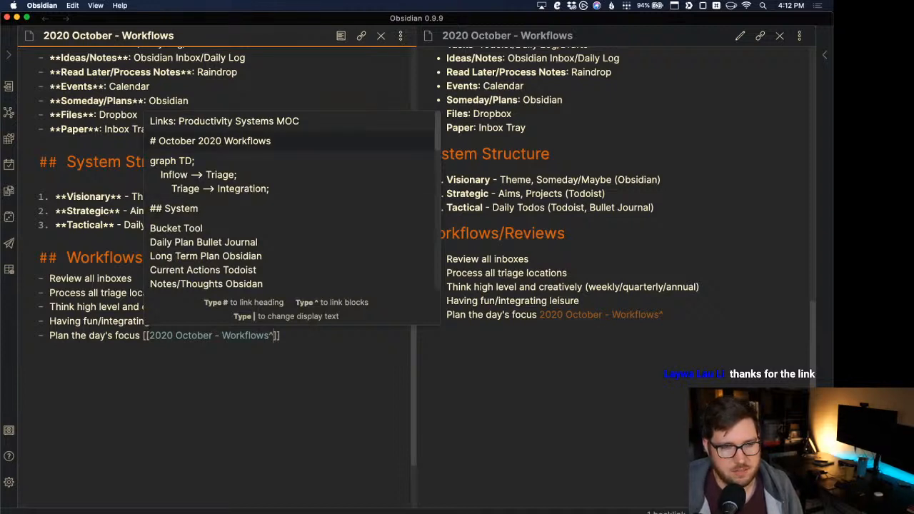
key(Down)
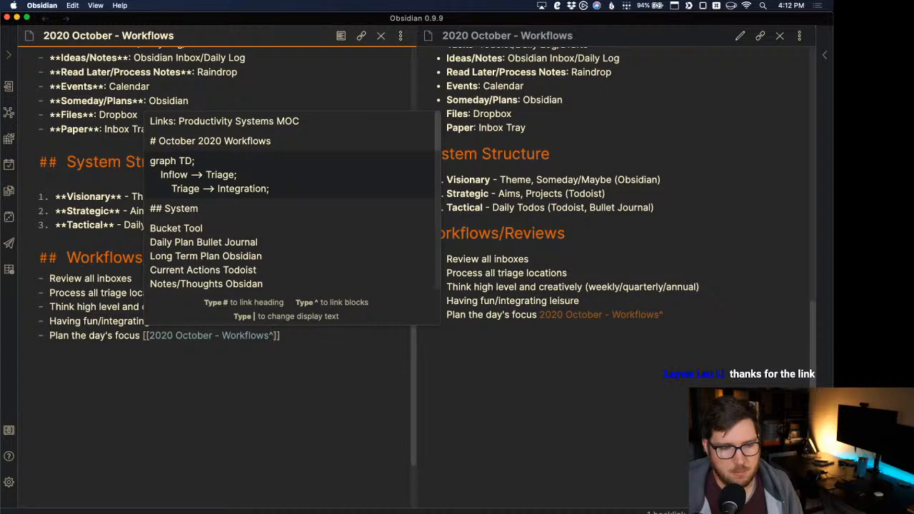
key(Return)
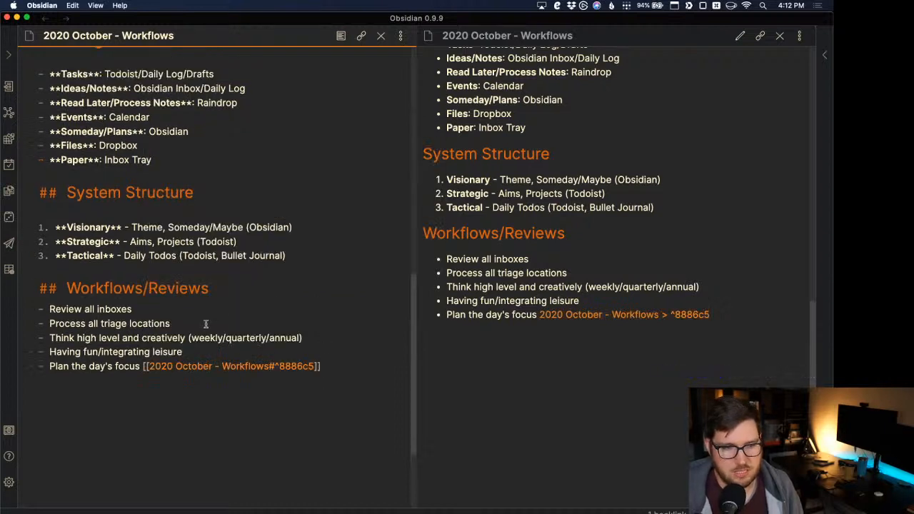
Step: Remove the whole block link from the end of the "Plan the day's focus" bullet
click(182, 413)
drag(143, 366, 384, 367)
click(278, 410)
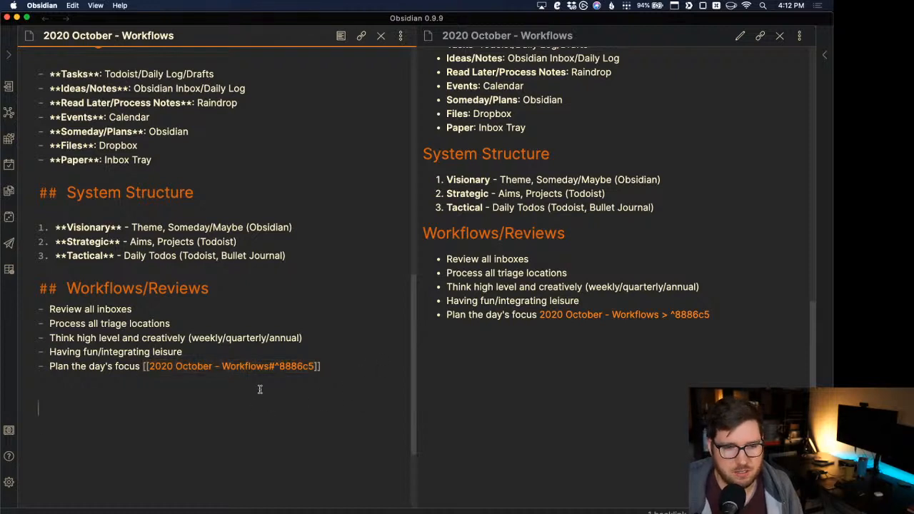
drag(269, 369, 278, 368)
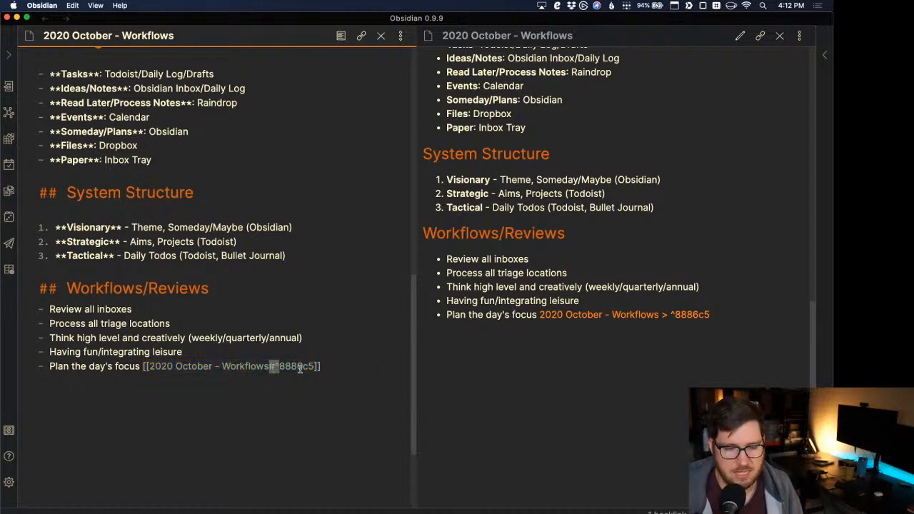
click(328, 365)
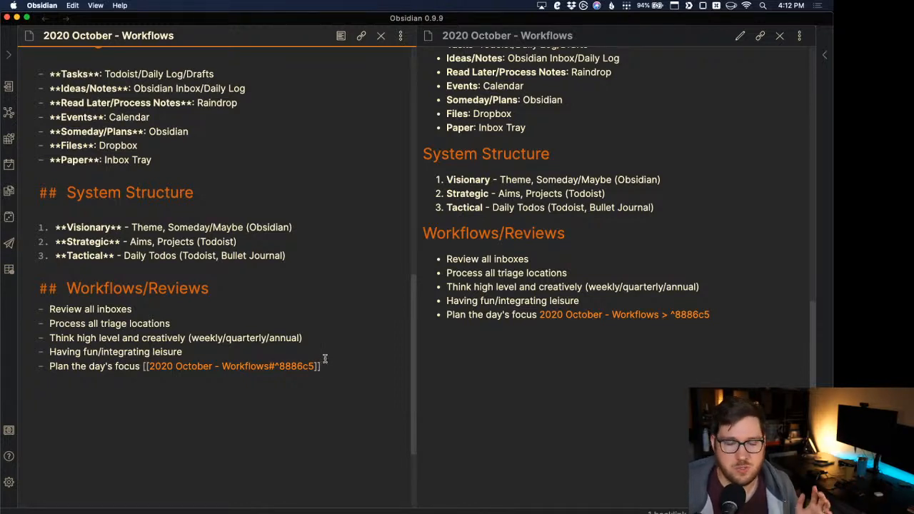
drag(323, 366, 143, 366)
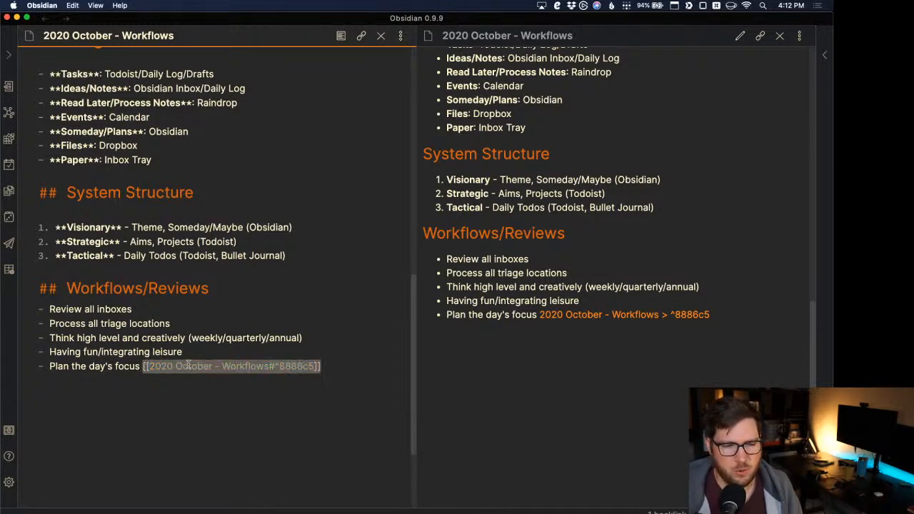
key(BackSpace)
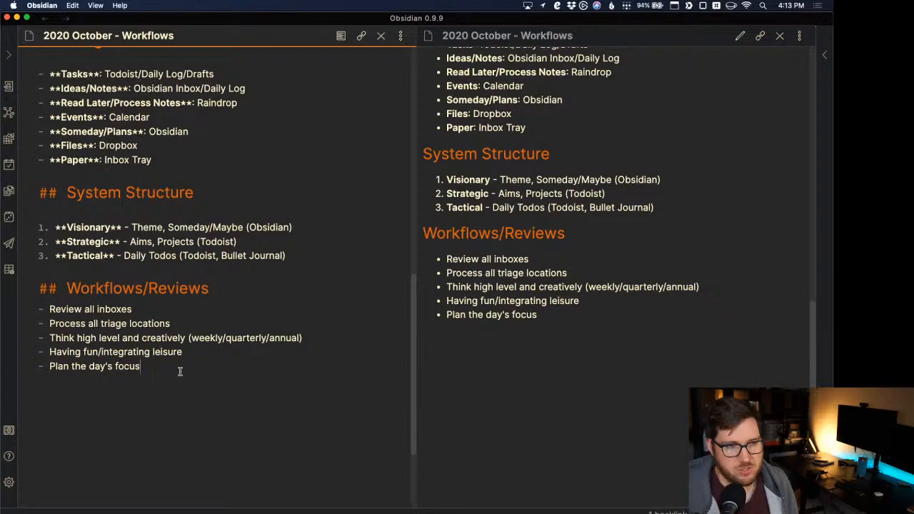
Step: Review the workflow note from its diagram and System table through Inflows, Triage, System Structure and Workflows/Reviews
scroll(193, 318, up, 15)
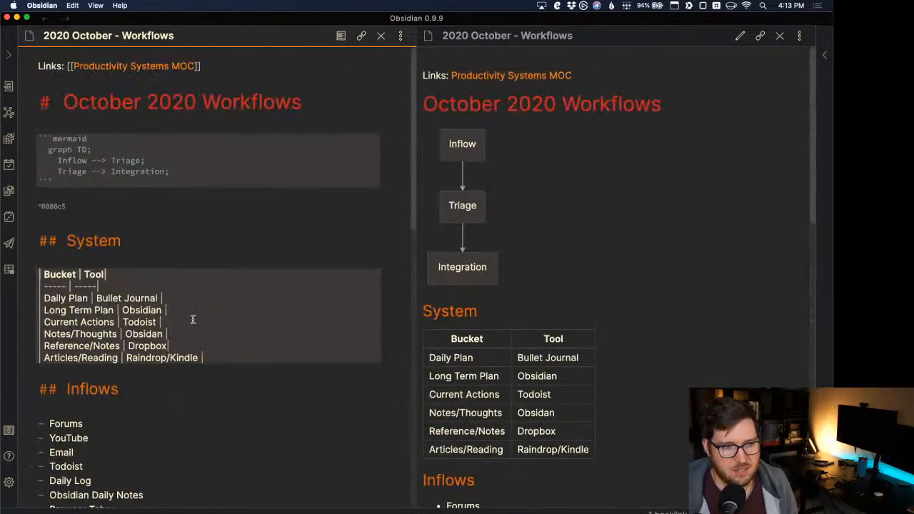
scroll(191, 325, down, 8)
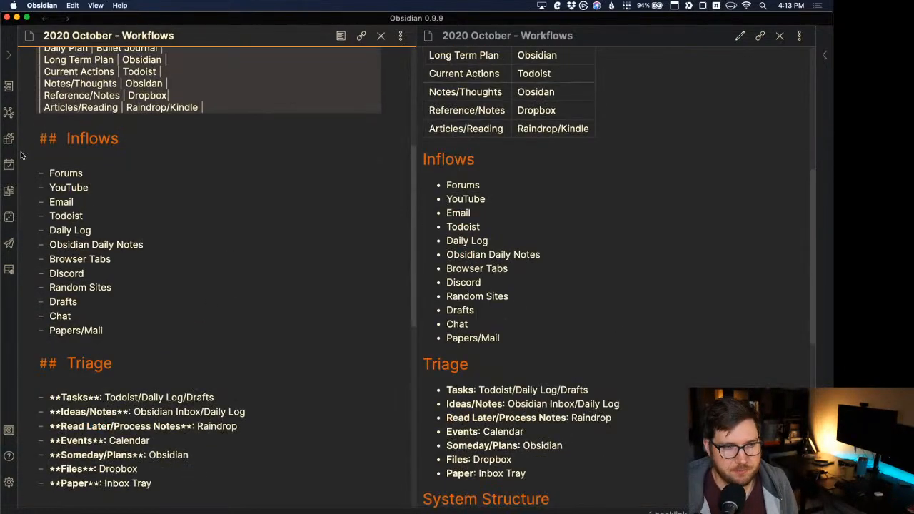
scroll(118, 165, down, 5)
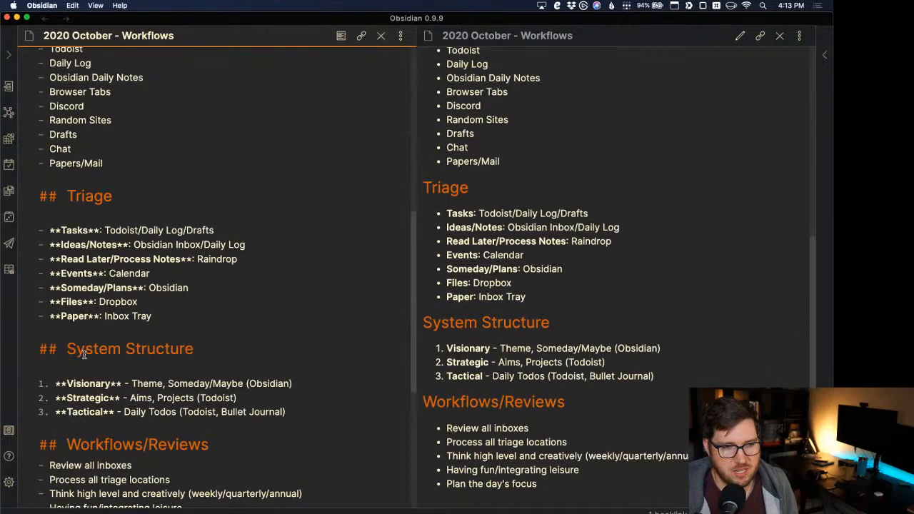
scroll(84, 353, down, 5)
drag(64, 171, 240, 167)
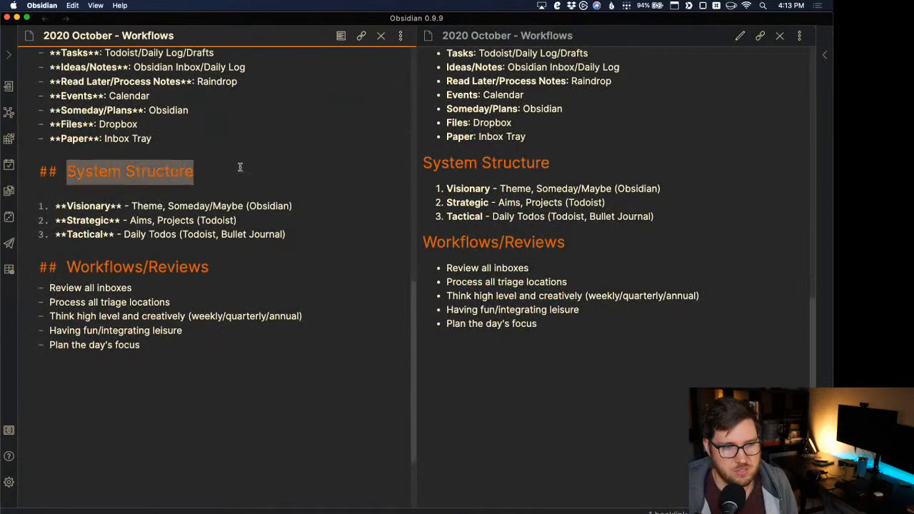
drag(66, 271, 311, 266)
click(284, 244)
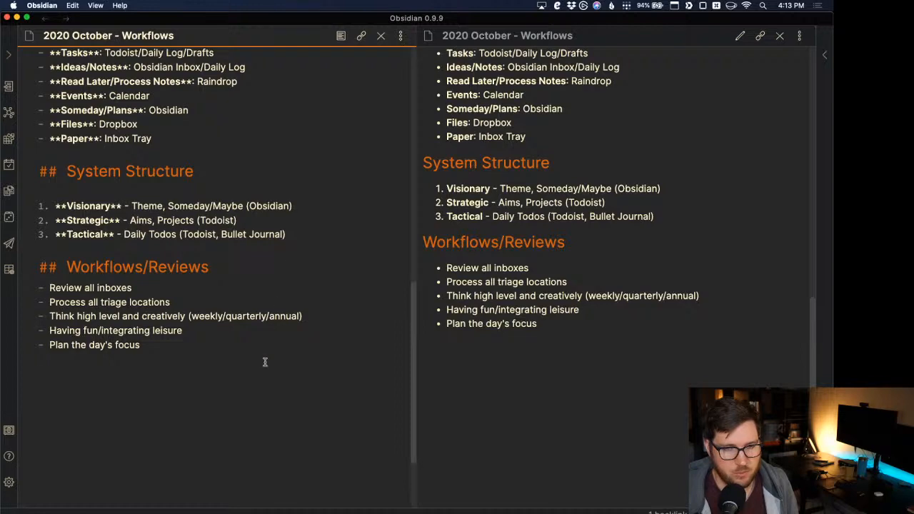
scroll(265, 362, up, 9)
scroll(264, 362, down, 4)
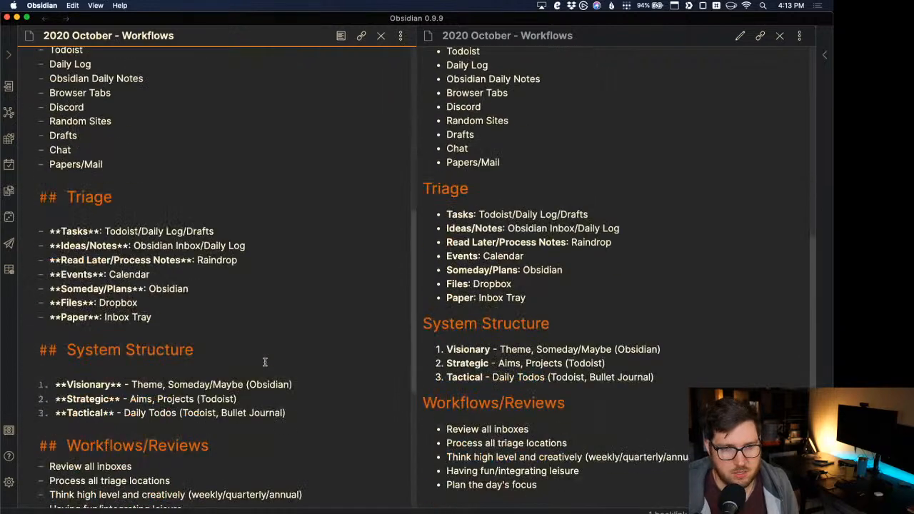
scroll(264, 362, down, 2)
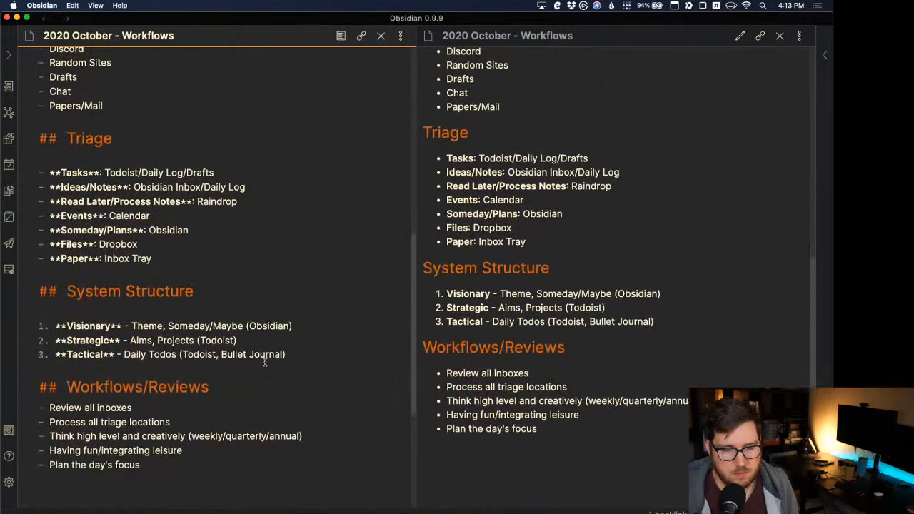
scroll(265, 362, down, 1)
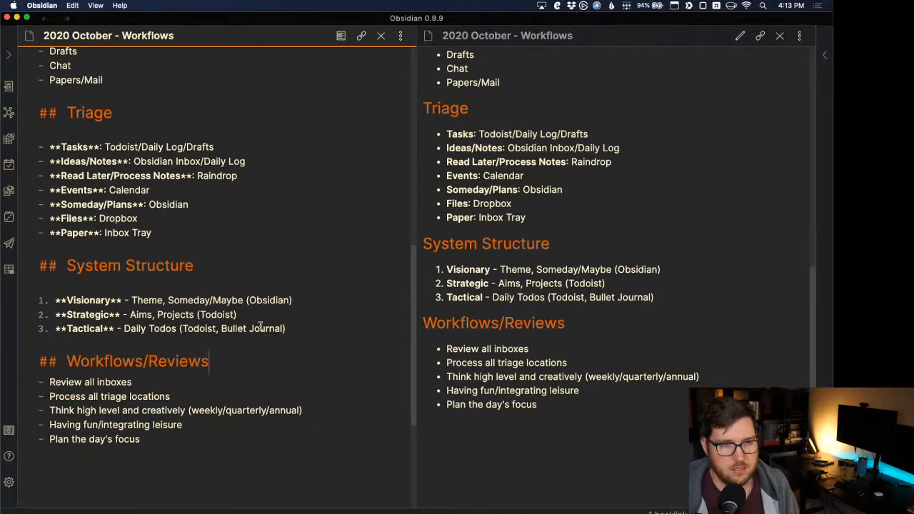
Step: Switch to the Todoist inbox in Firefox, enlarge the page to 150% and reload it
key(super+Tab)
key(super+Tab)
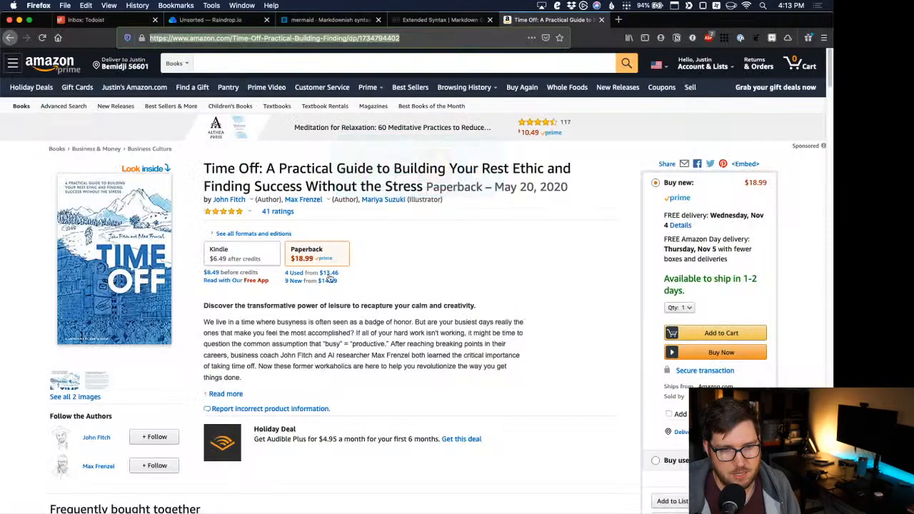
click(88, 22)
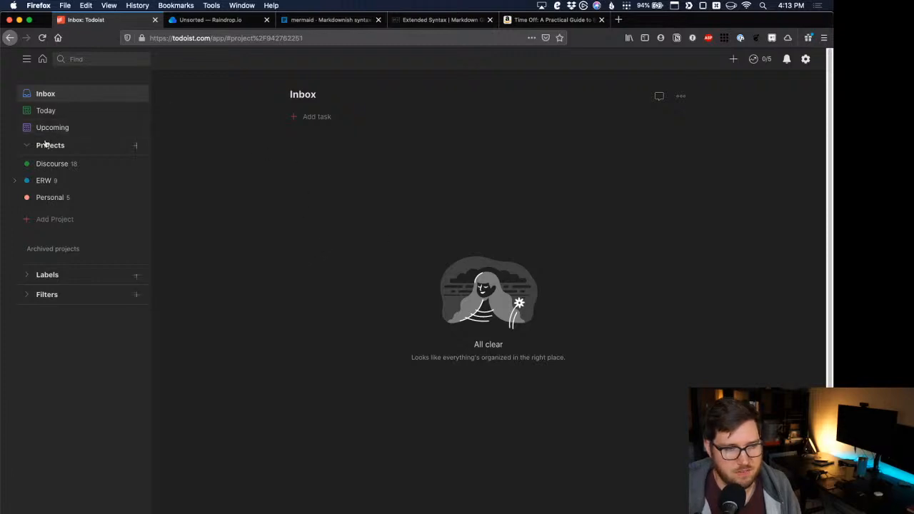
key(super+equal)
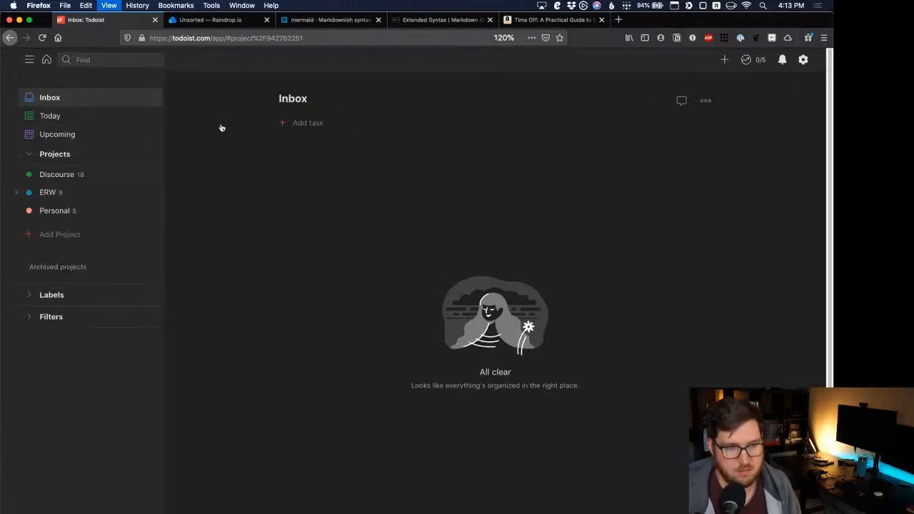
key(super+equal)
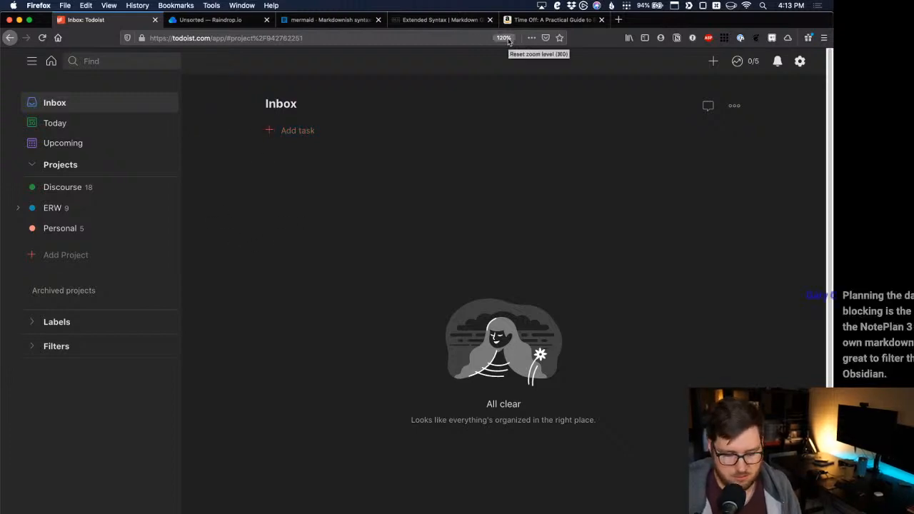
key(super+equal)
key(super+equal)
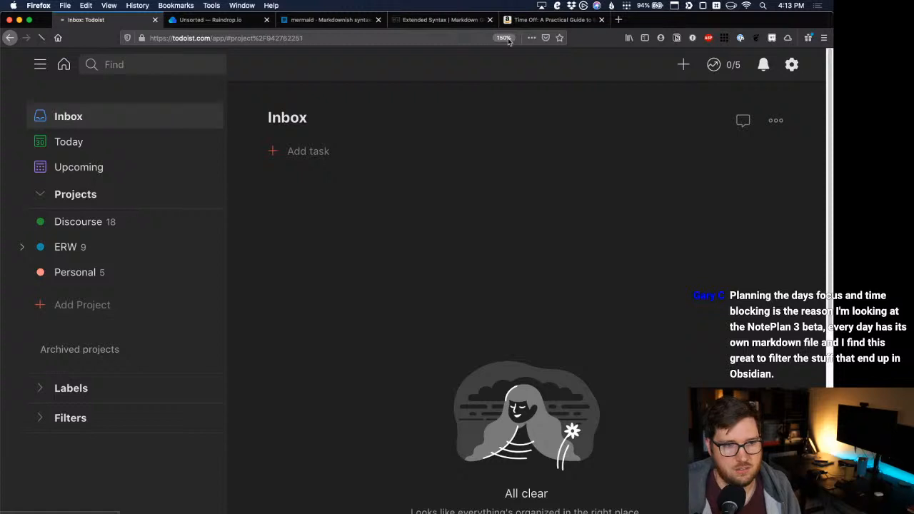
key(super+r)
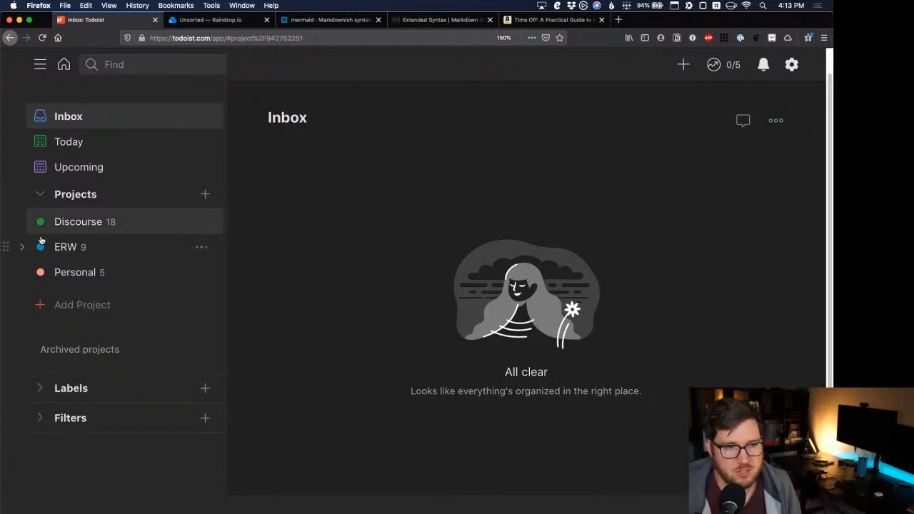
Step: Look at the ERW project's board and subproject, collapse it again and return to the Inbox
click(21, 249)
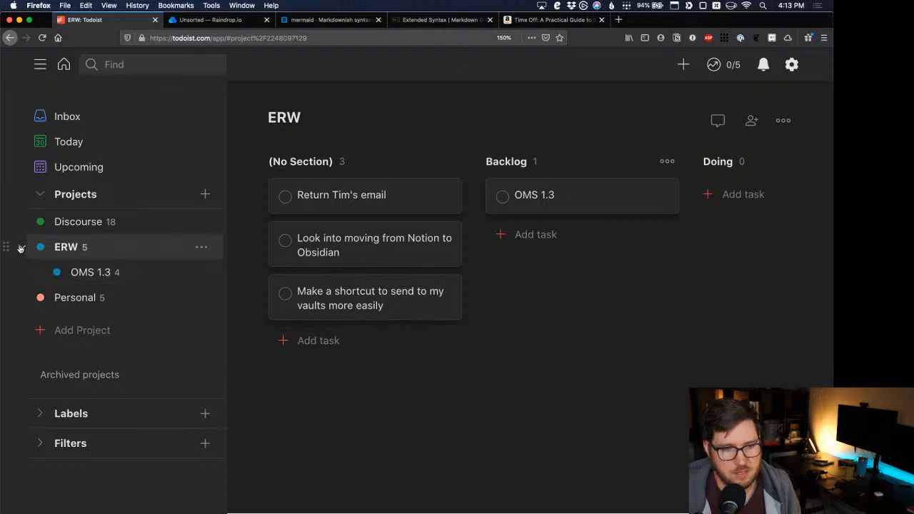
click(22, 248)
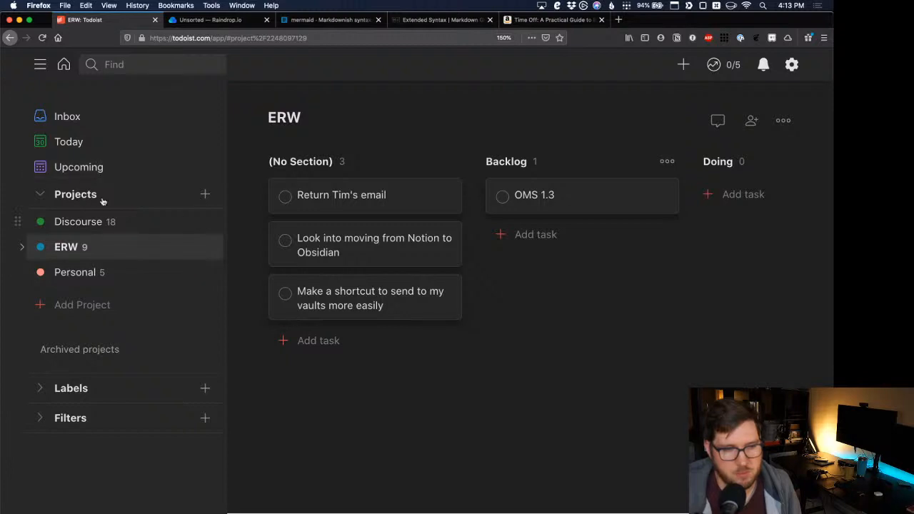
click(83, 118)
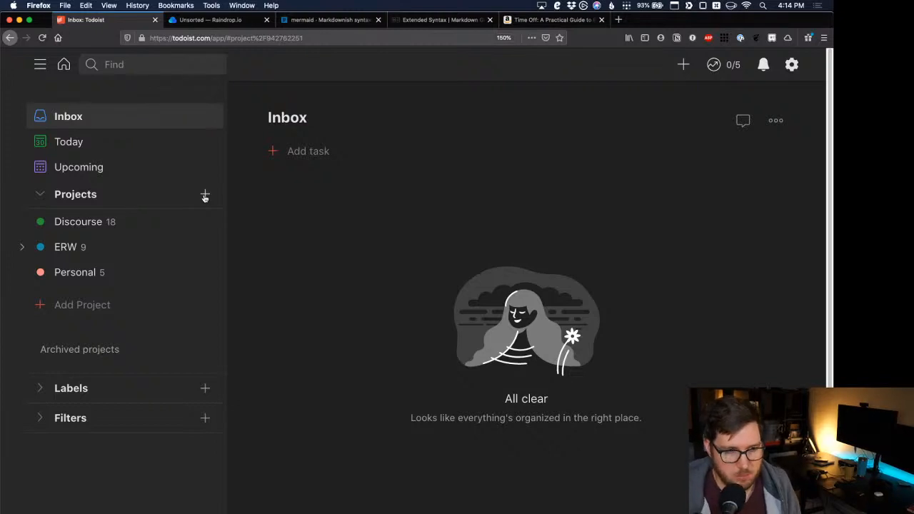
Step: Switch to Obsidian and check the Visionary, Strategic and Tactical levels listed under System Structure
key(super+Tab)
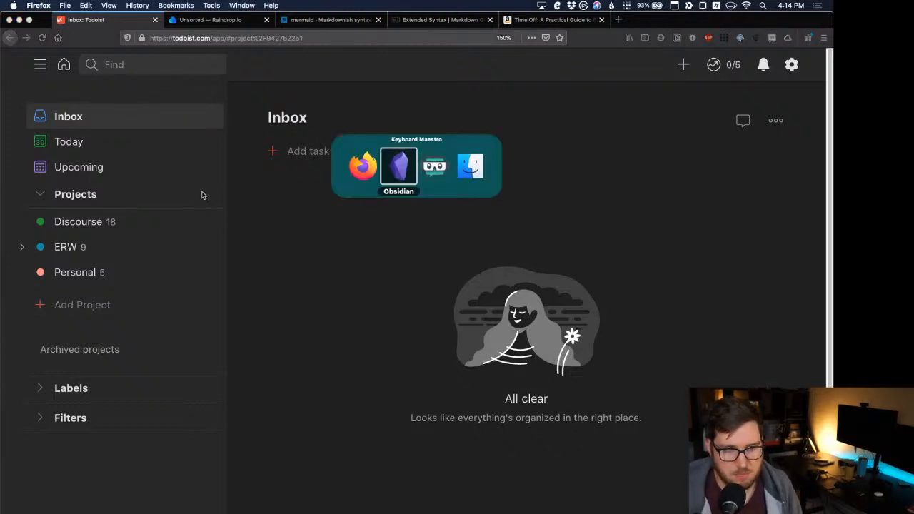
scroll(184, 236, up, 2)
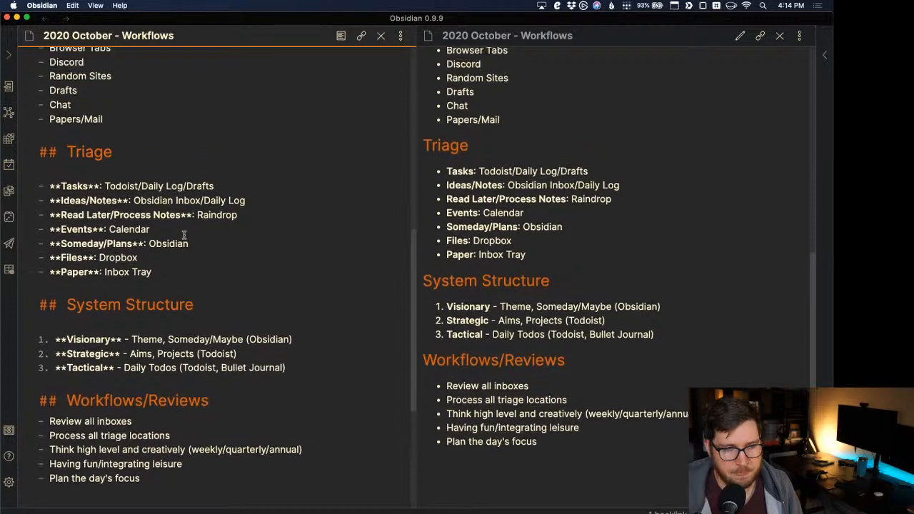
scroll(184, 235, up, 3)
scroll(184, 235, down, 6)
click(293, 275)
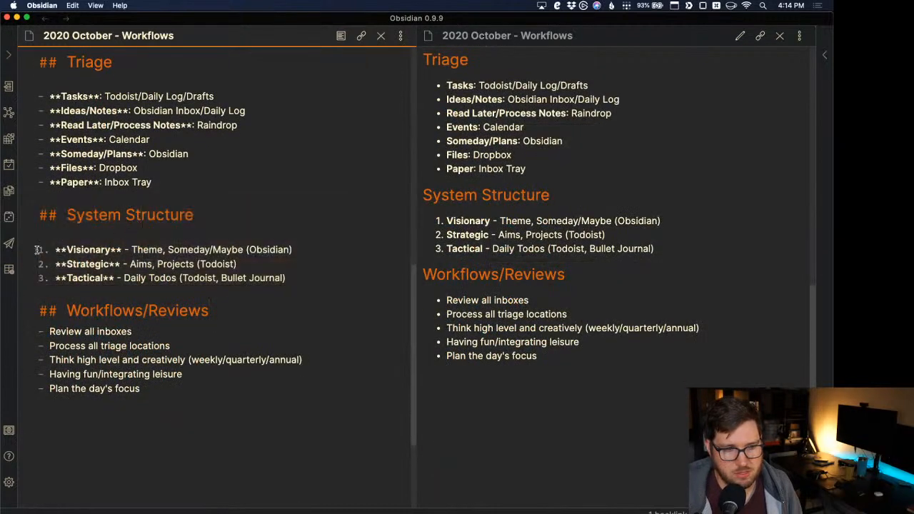
drag(37, 249, 275, 277)
click(298, 277)
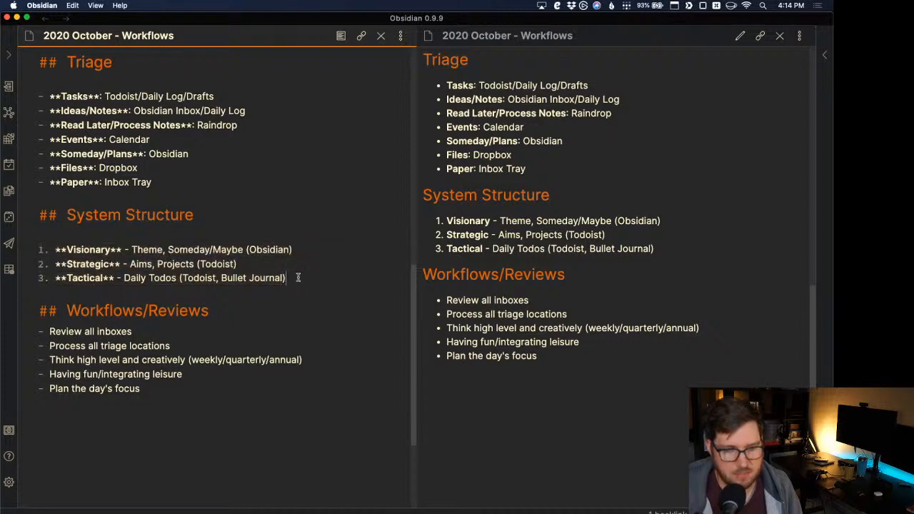
Step: Switch to Todoist in Firefox, add a yellow list-view project named STRATEGIC and move it above Discourse
key(super+Tab)
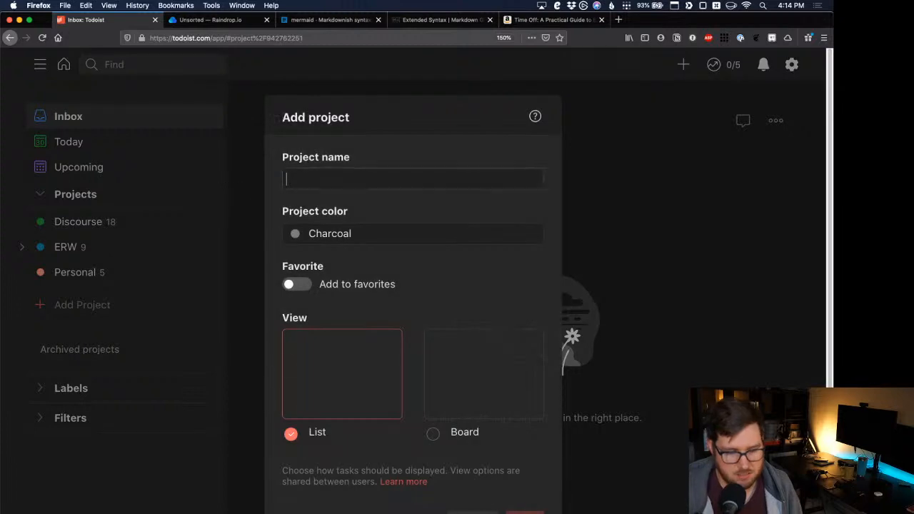
text(STRATEGIC)
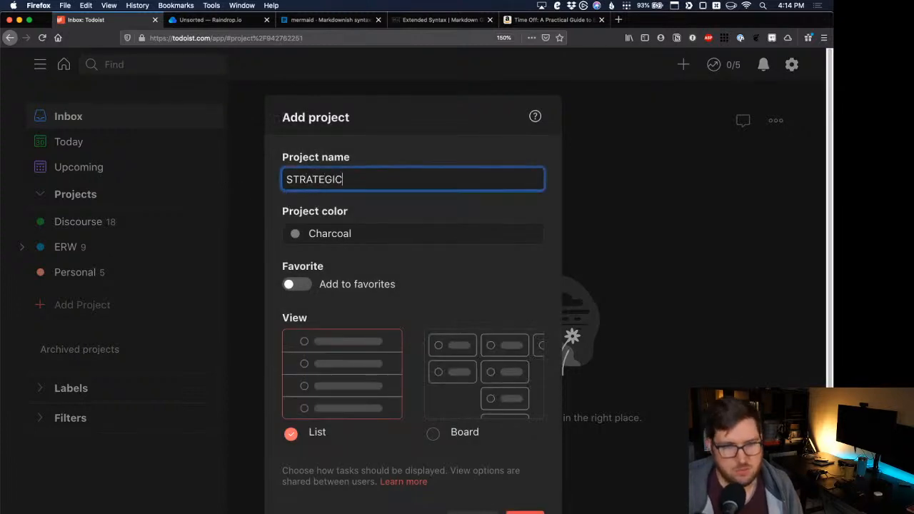
click(293, 235)
scroll(412, 353, up, 5)
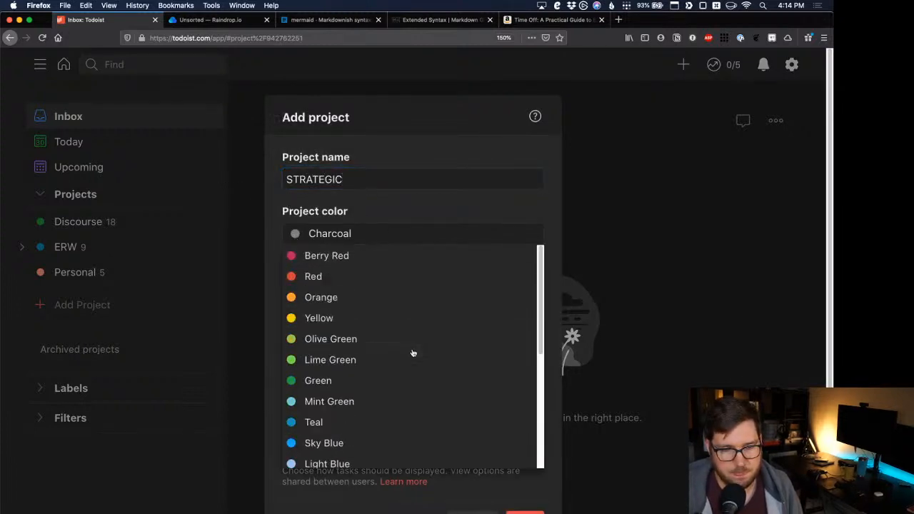
click(318, 320)
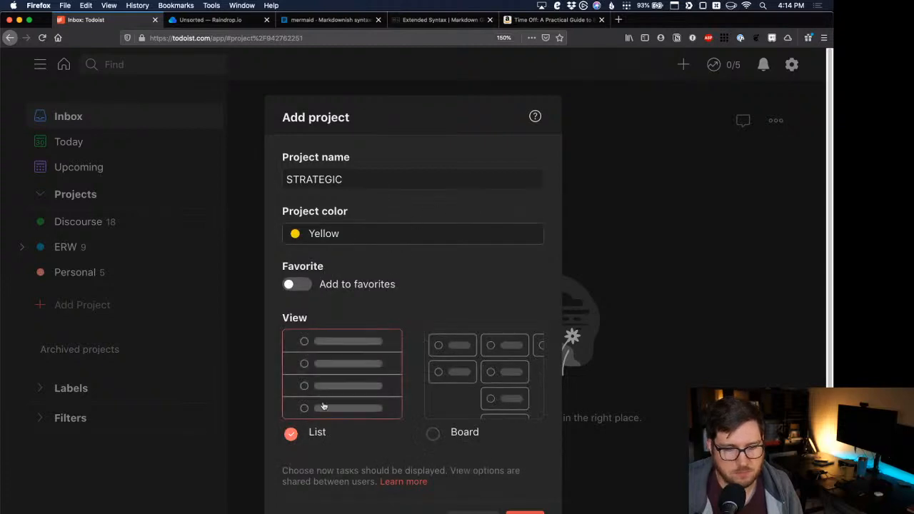
scroll(496, 457, down, 2)
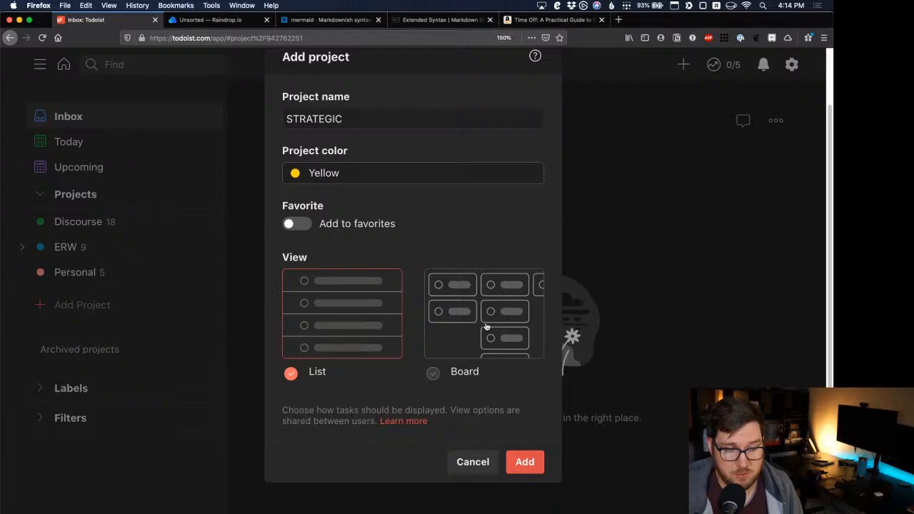
click(524, 464)
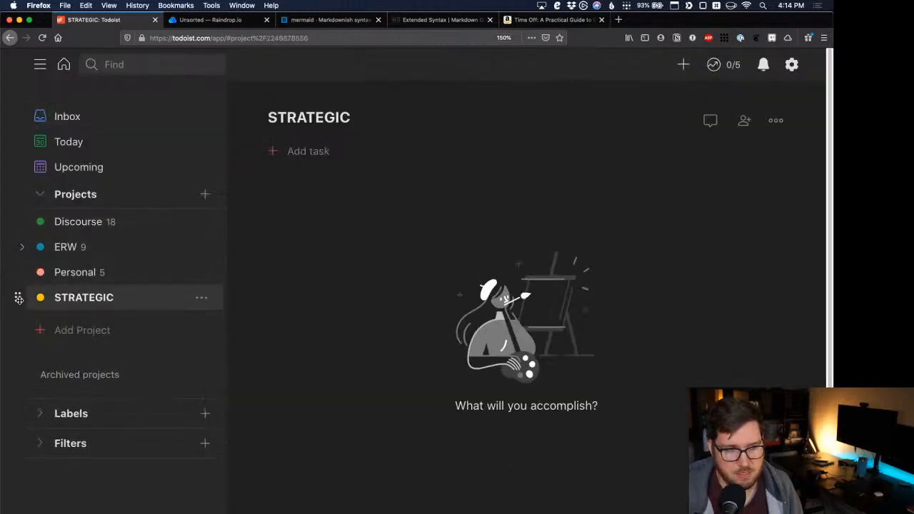
drag(16, 298, 26, 226)
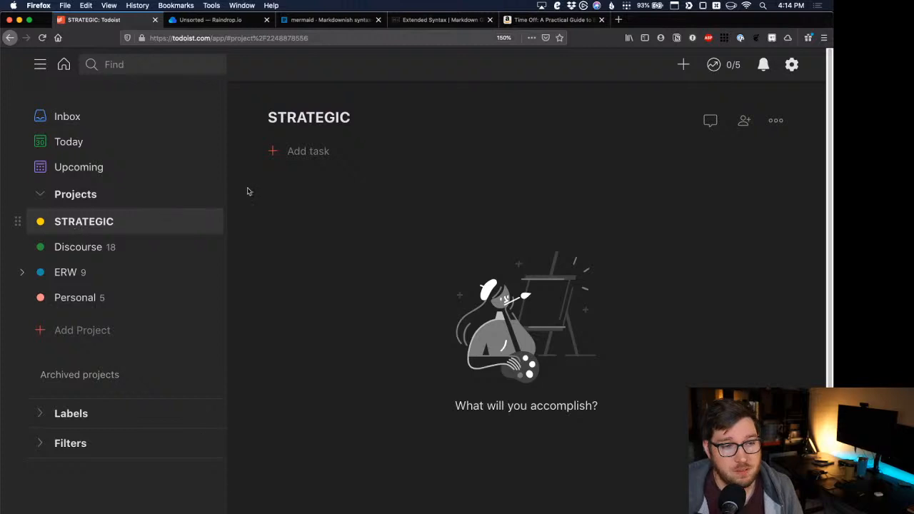
Step: Add a Sky Blue list-view project named TACTICAL and place it directly below STRATEGIC
click(204, 194)
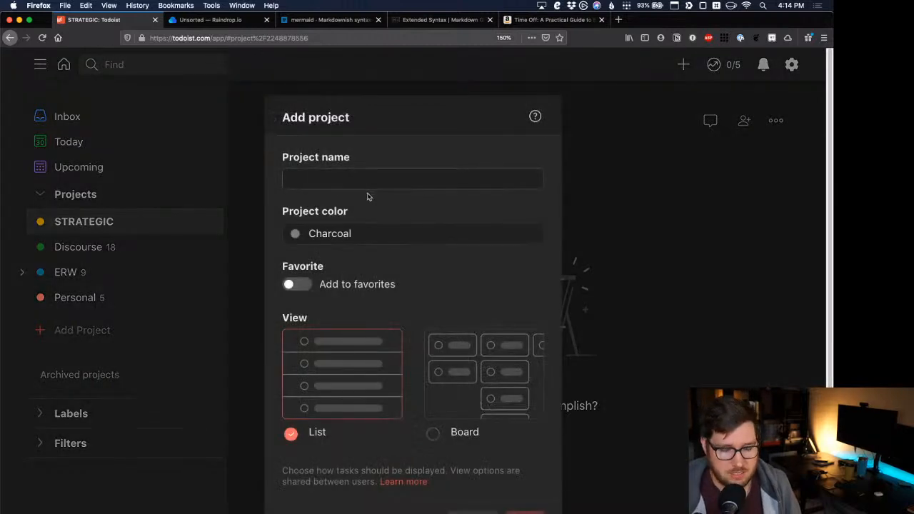
text(TACTICAL)
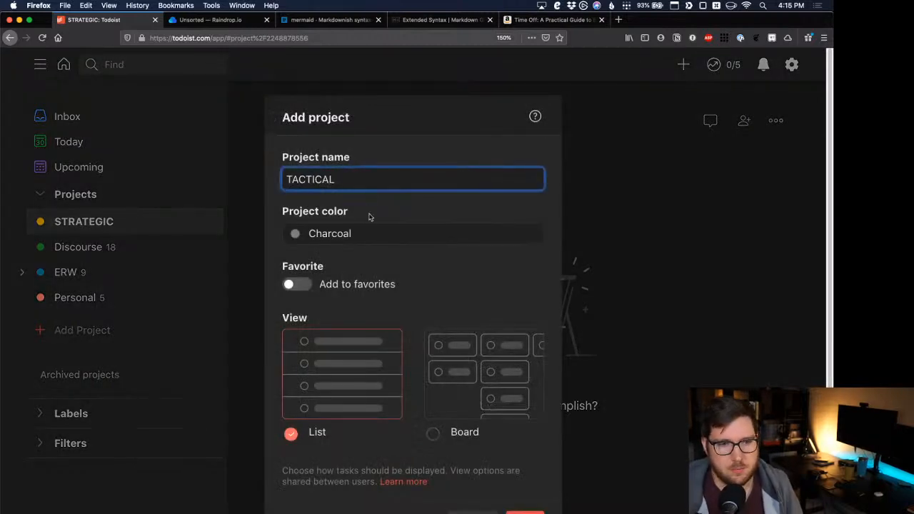
click(297, 235)
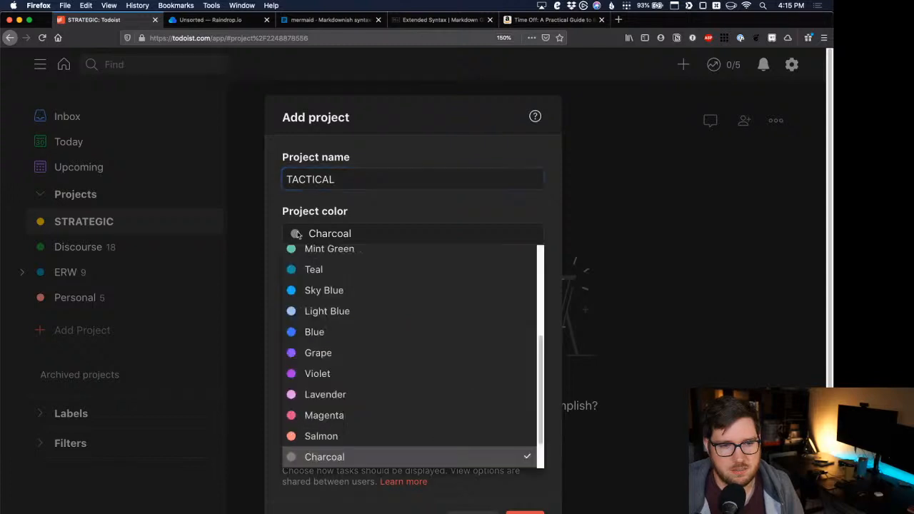
click(356, 296)
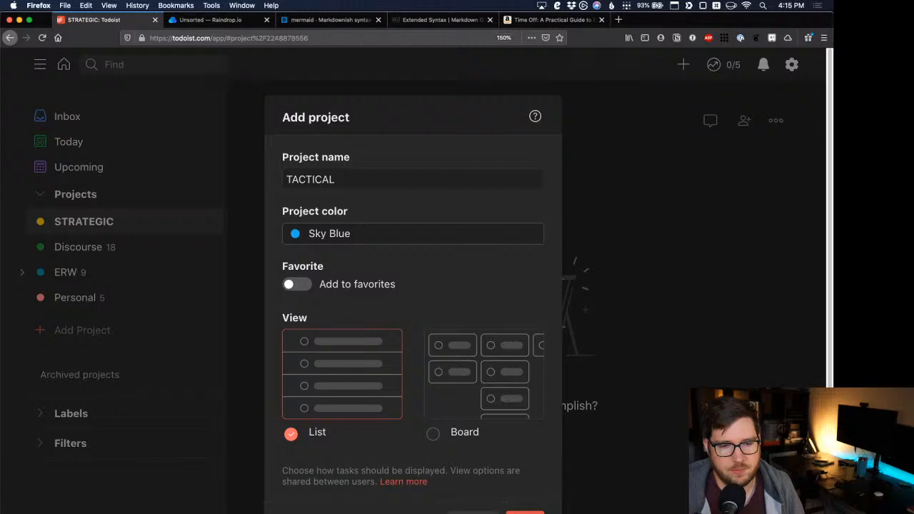
click(515, 511)
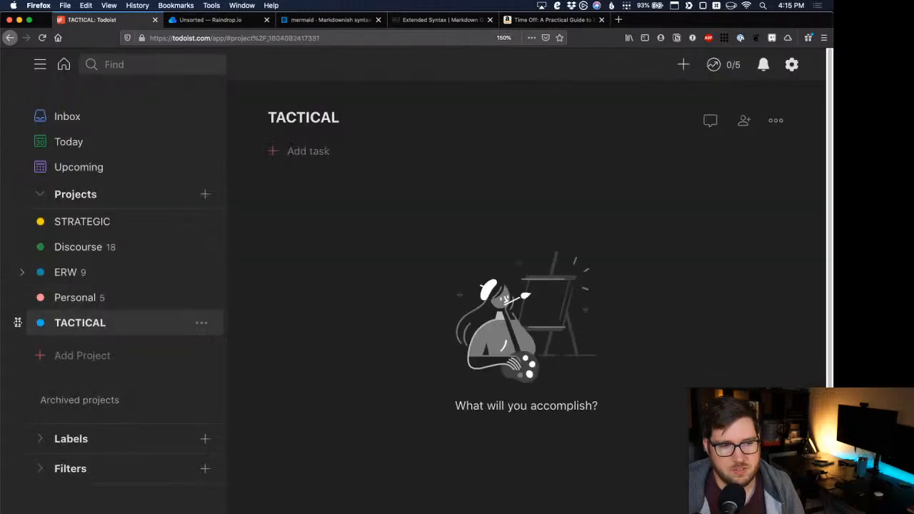
drag(17, 322, 26, 244)
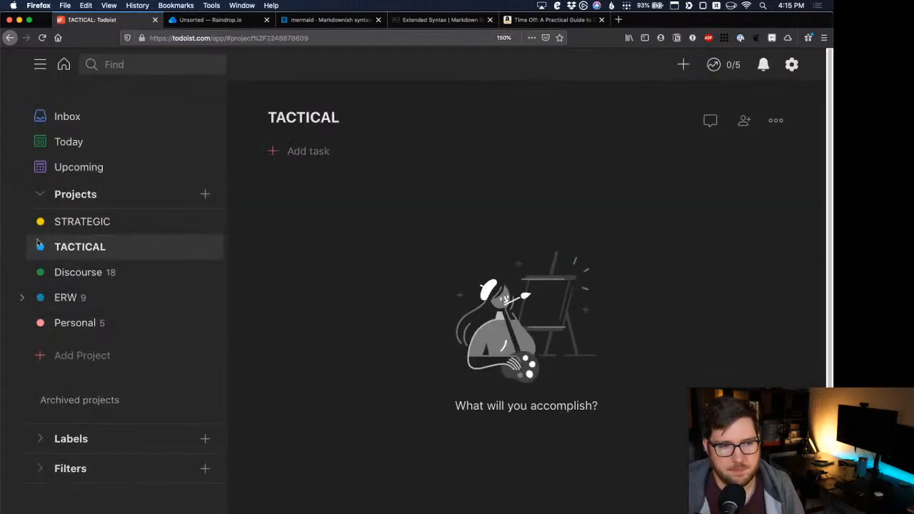
Step: Display the STRATEGIC project as a board and leave its new section uncreated
click(106, 223)
click(777, 121)
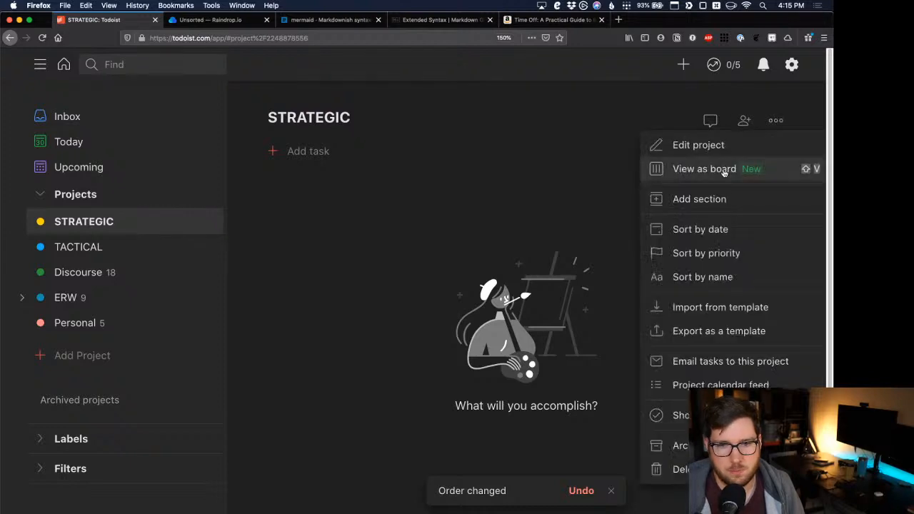
click(707, 198)
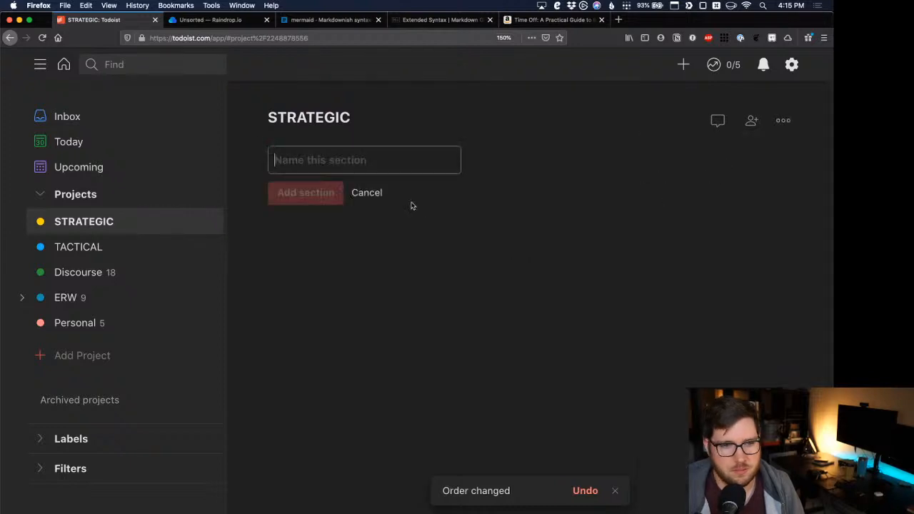
click(331, 159)
click(369, 192)
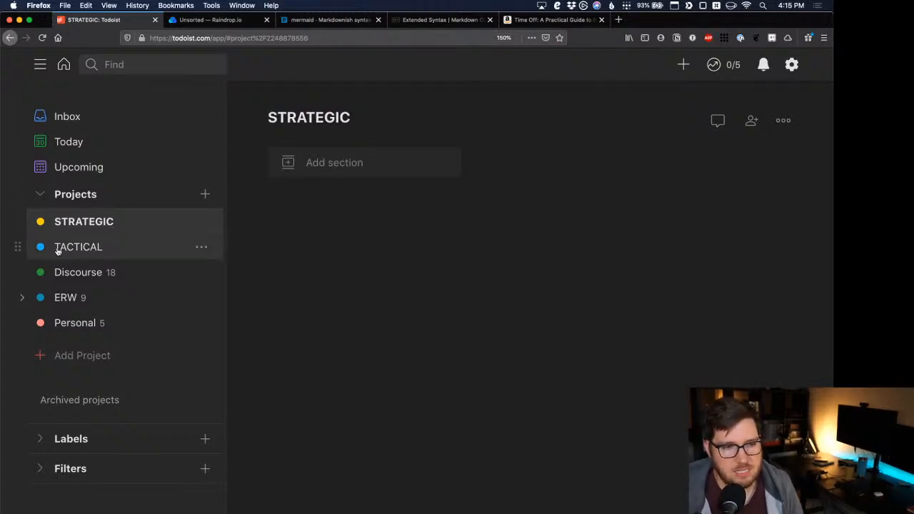
Step: Nest the Discourse, ERW and Personal projects under TACTICAL, in that order
drag(17, 272, 58, 268)
mouse_move(16, 298)
mouse_down()
mouse_move(37, 296)
mouse_move(23, 298)
mouse_move(16, 280)
mouse_up()
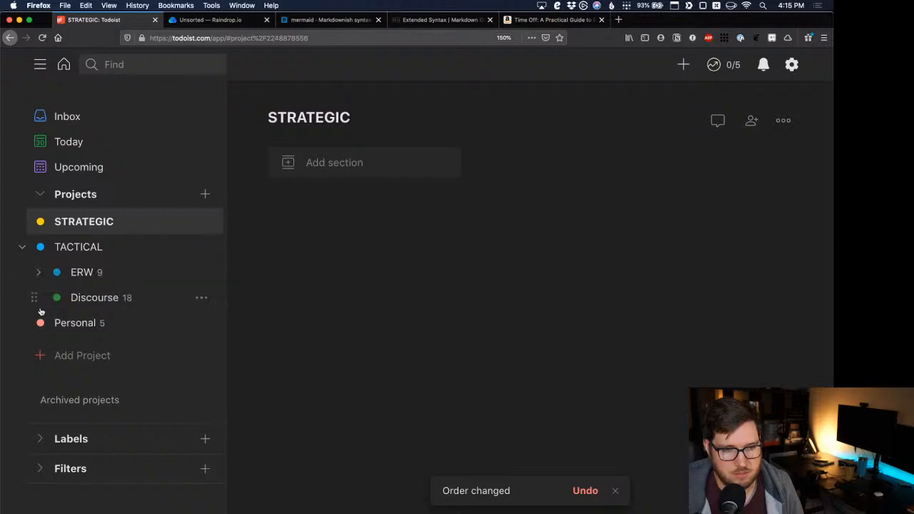
drag(25, 326, 40, 267)
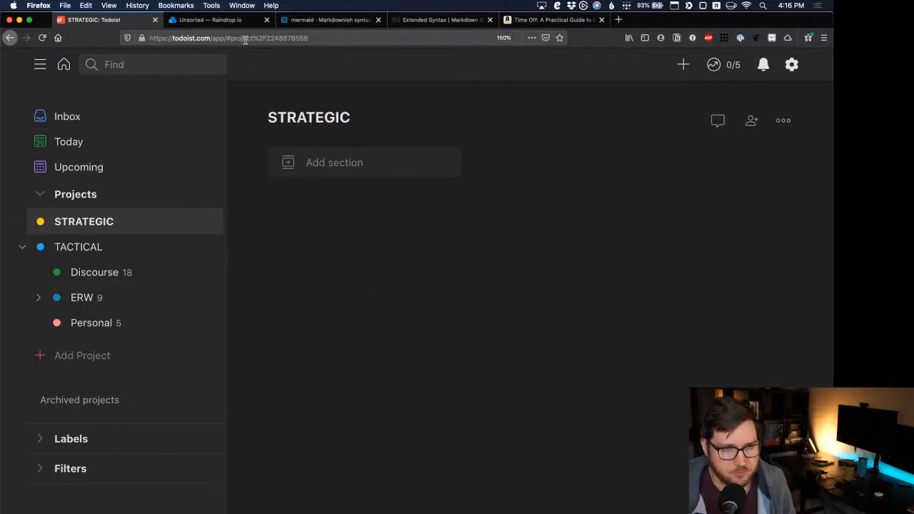
Step: Switch to the Raindrop.io page showing the Unsorted bookmarks and enlarge it to 150%
click(211, 23)
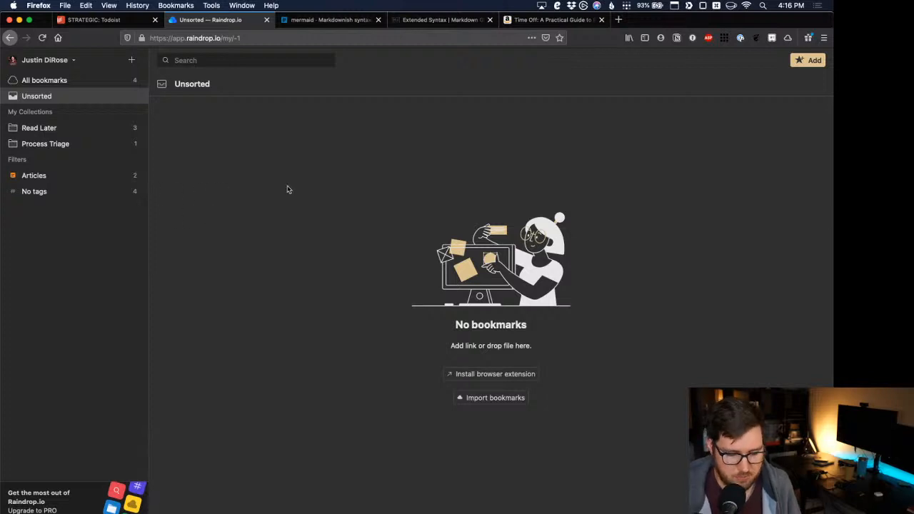
key(super+equal)
key(super+equal)
key(super+equal)
key(super+equal)
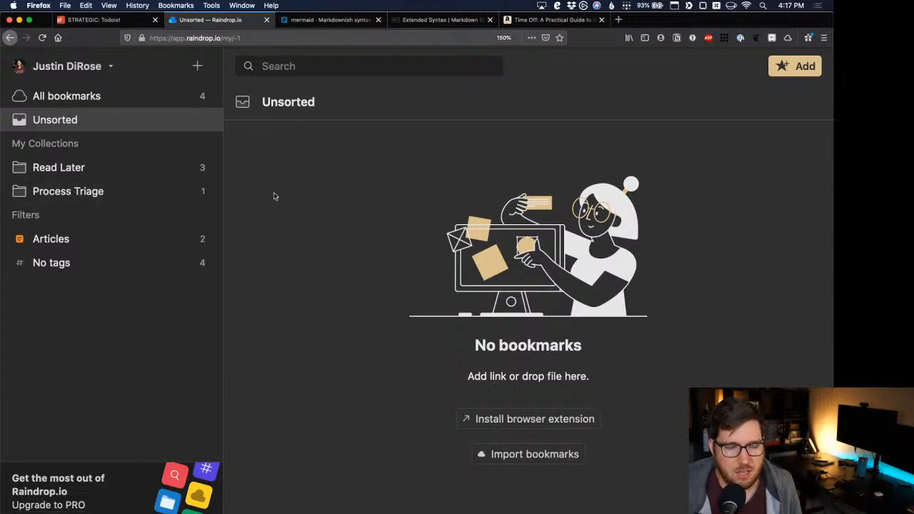
Step: Compare the bookmarks in the Process Triage and Read Later collections, ending on Process Triage
click(74, 194)
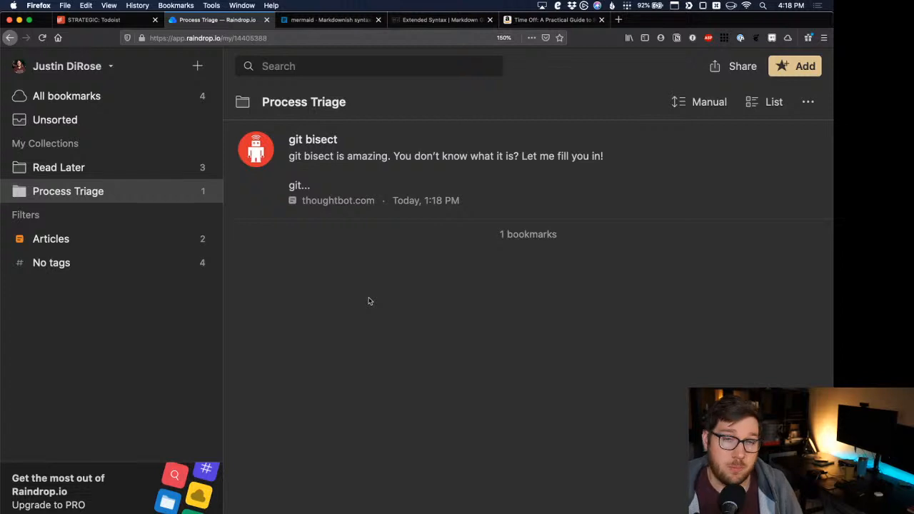
click(83, 174)
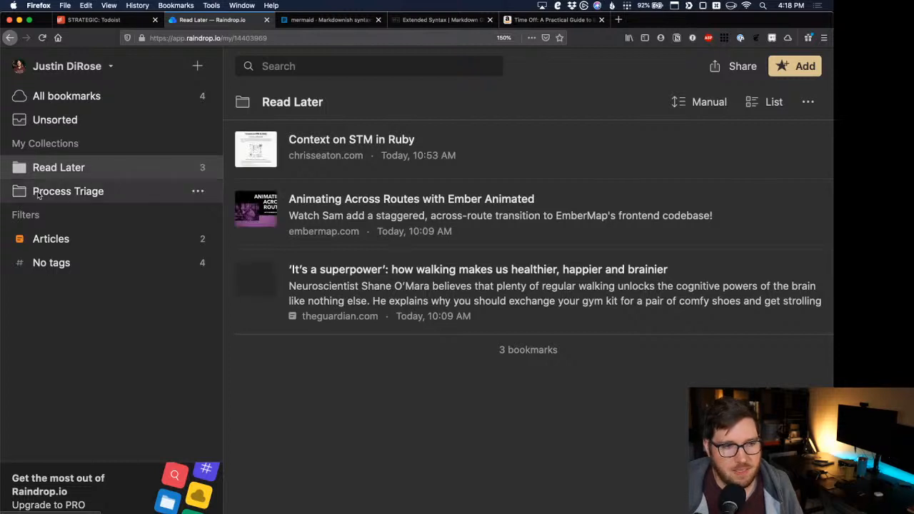
click(174, 197)
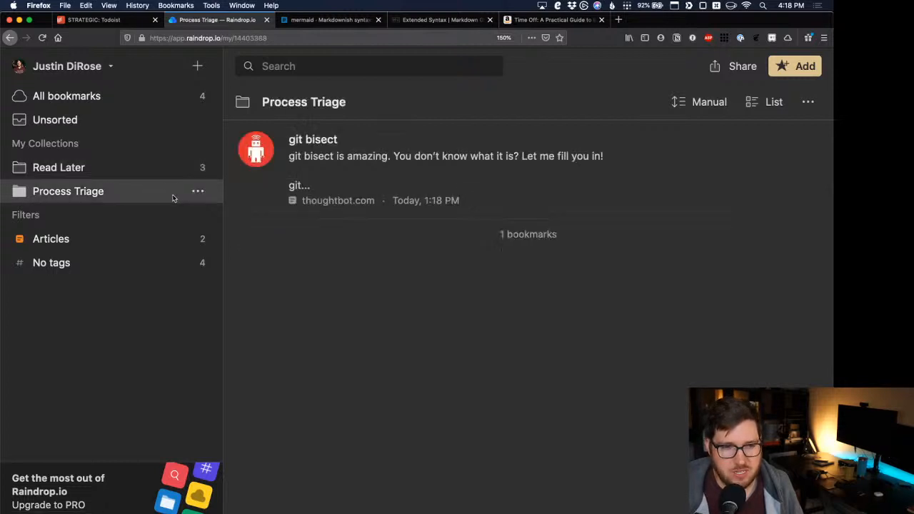
click(114, 167)
click(87, 189)
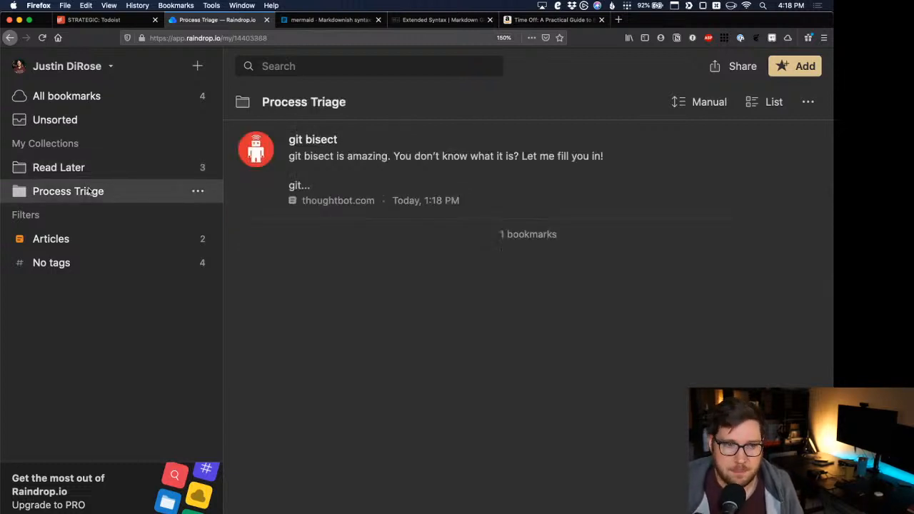
Step: Switch to Obsidian and review the workflow note from Workflows/Reviews up to the diagram, then its System table and Inflows
key(super+Tab)
key(super+Tab)
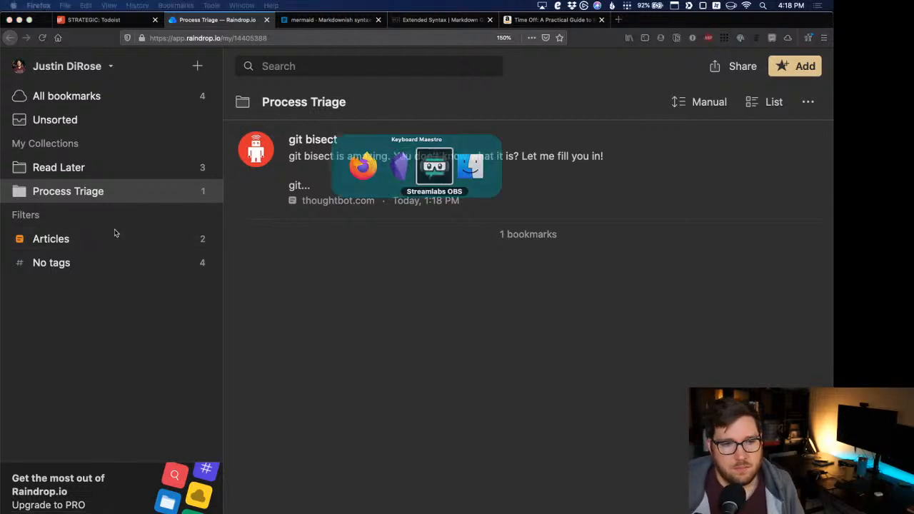
key(super+Tab)
key(super+Tab)
click(305, 318)
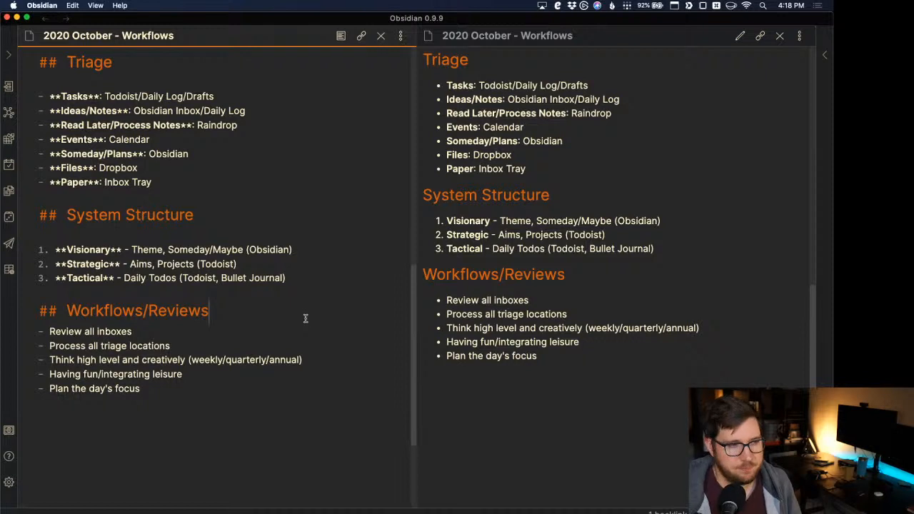
scroll(223, 346, up, 2)
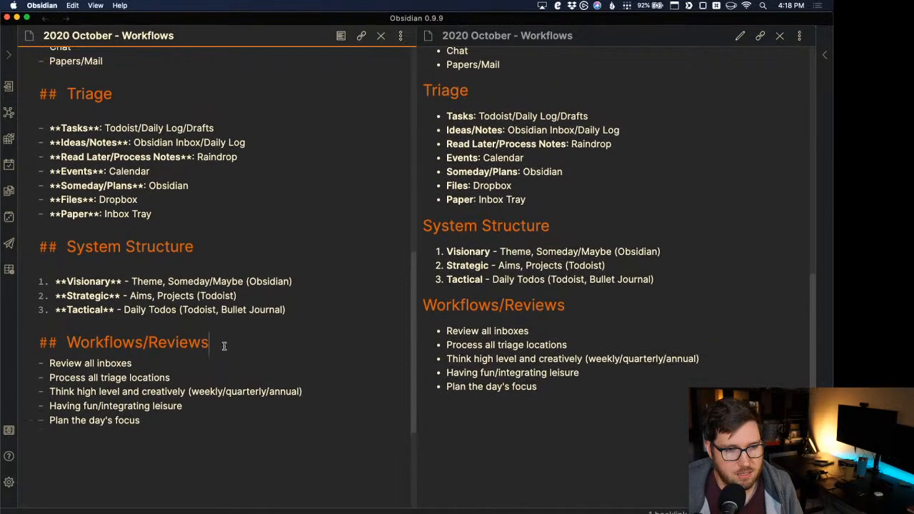
scroll(221, 346, up, 2)
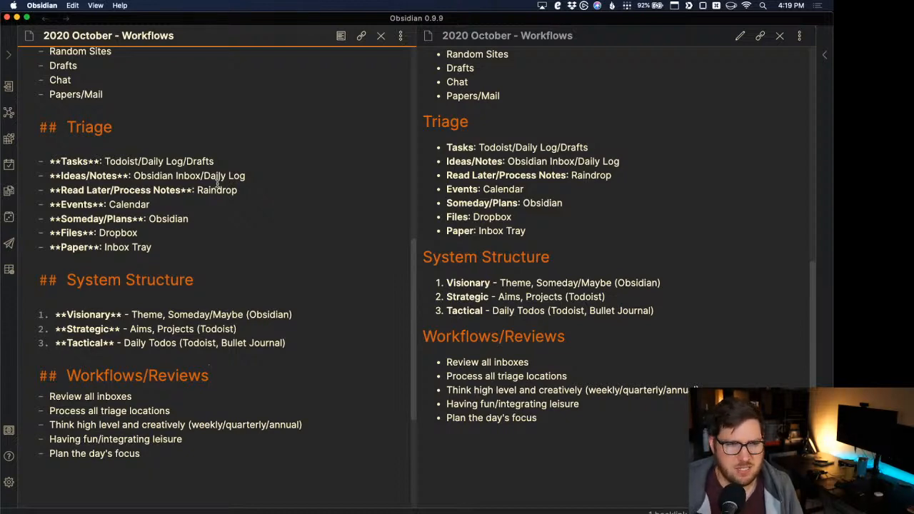
scroll(217, 183, up, 10)
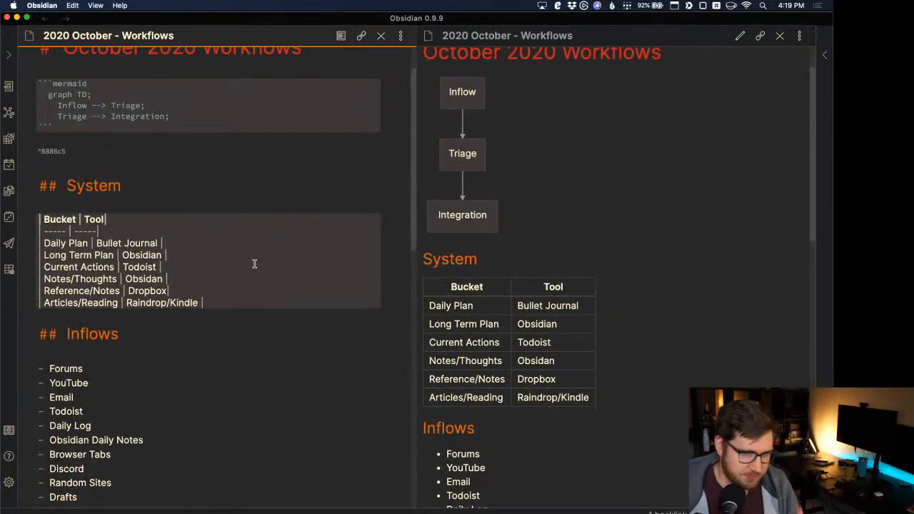
scroll(267, 218, up, 2)
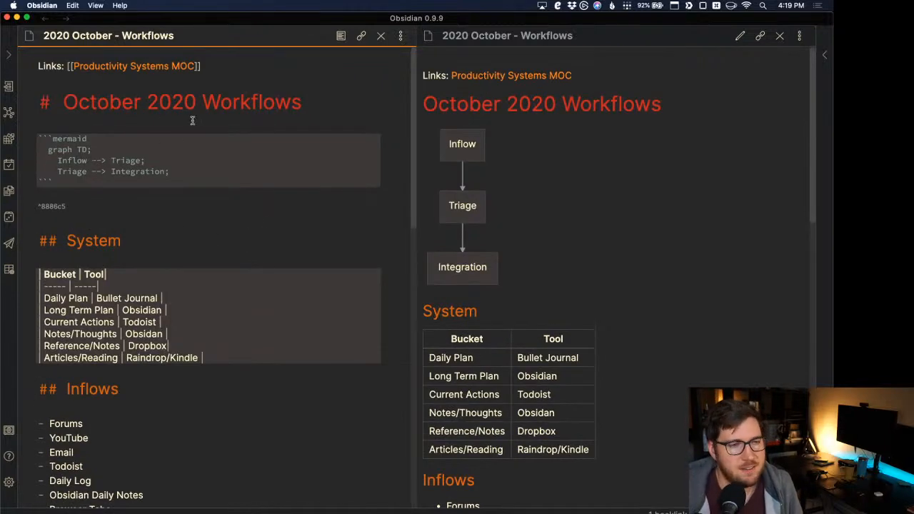
scroll(214, 280, down, 10)
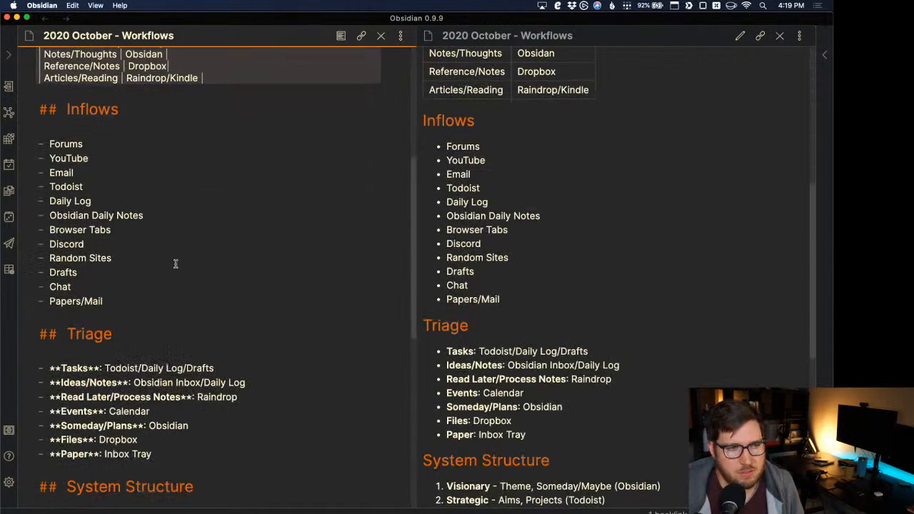
scroll(171, 263, up, 6)
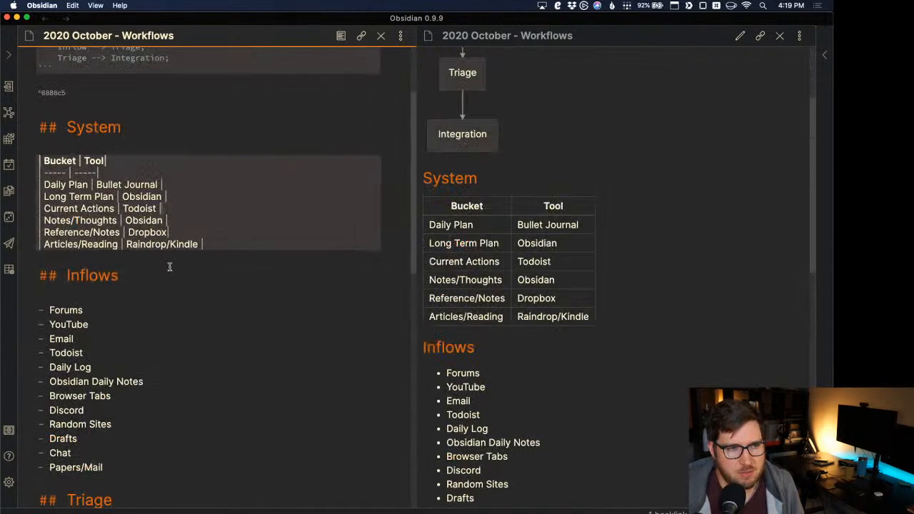
Step: Open the 020 Productivity note
click(10, 58)
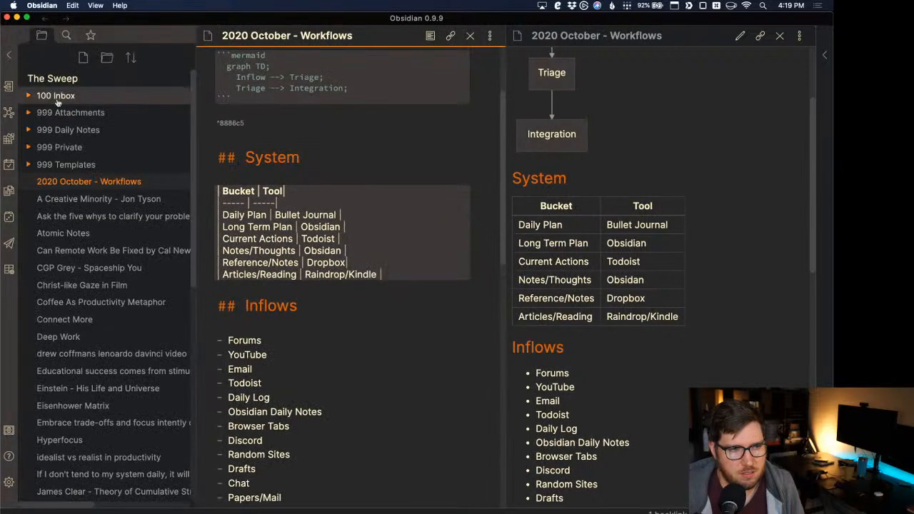
click(9, 55)
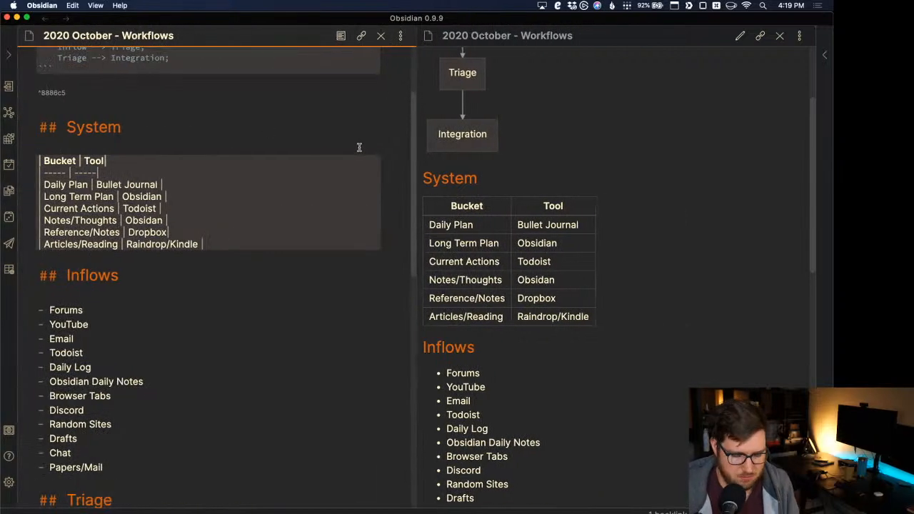
key(super+o)
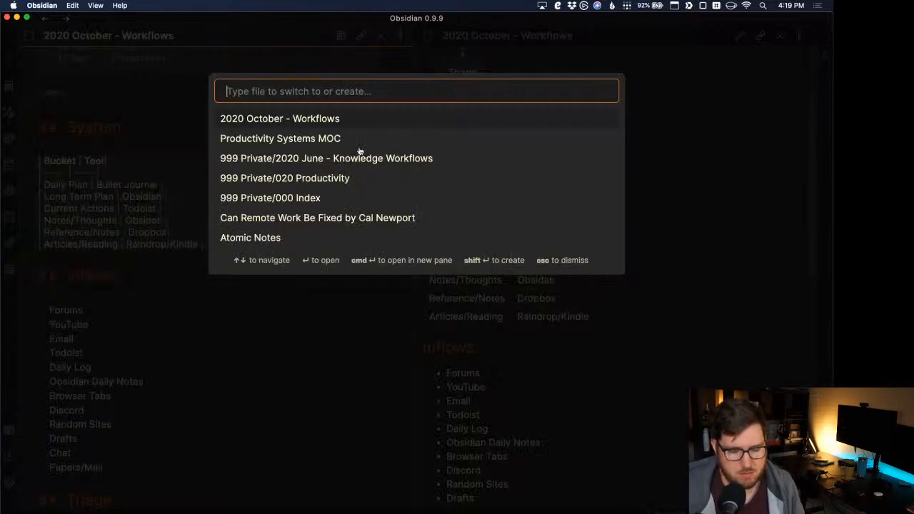
text(020)
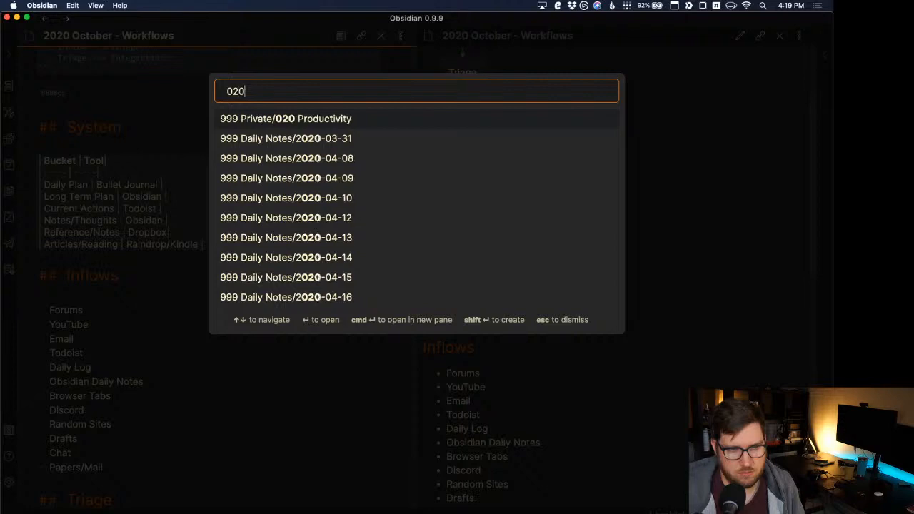
key(Return)
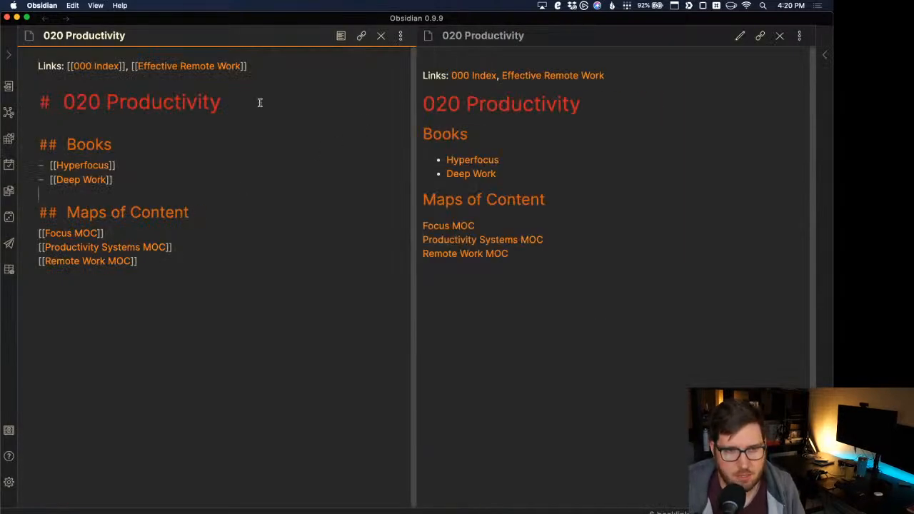
Step: Add a [[Planning MOC]] link below Remote Work MOC under Maps of Content, separated by a blank line
click(169, 261)
key(Return)
key(Return)
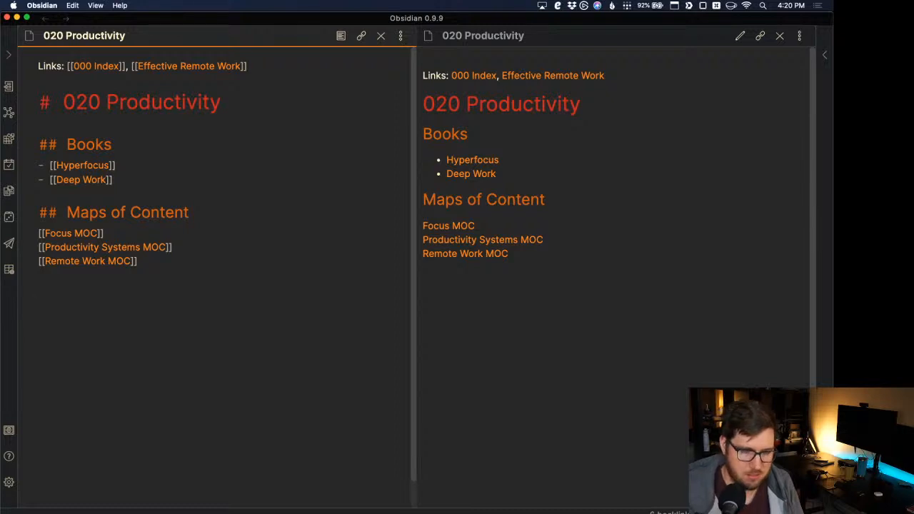
text([[Planning MOC)
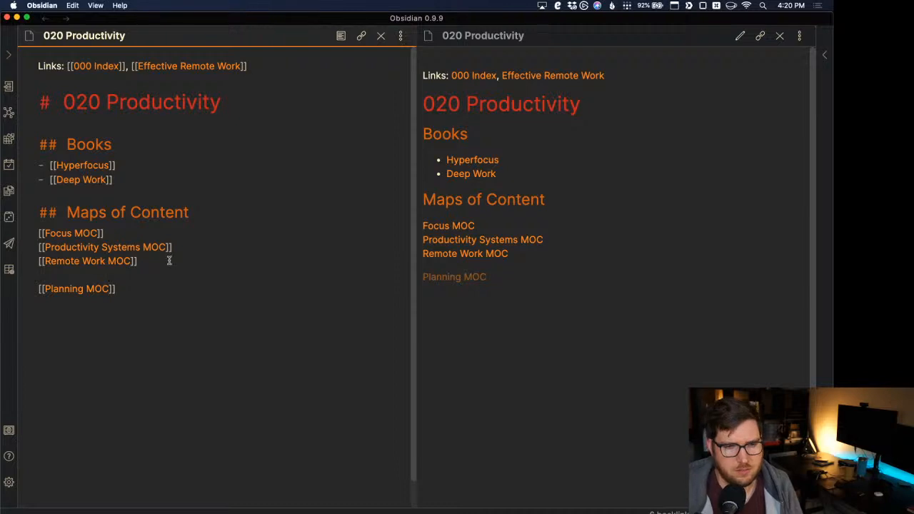
Step: Create the Planning MOC note from its link and show it in a single pane with both sidebars expanded
super+click(83, 290)
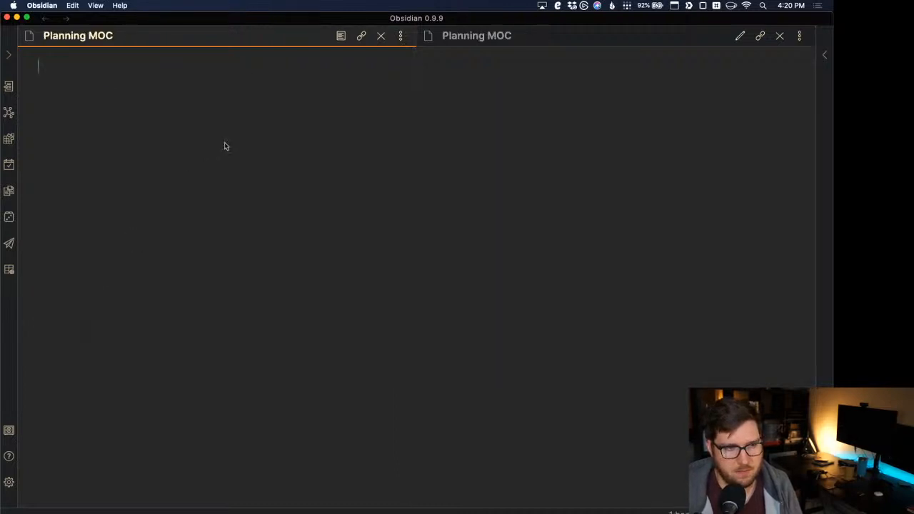
click(779, 35)
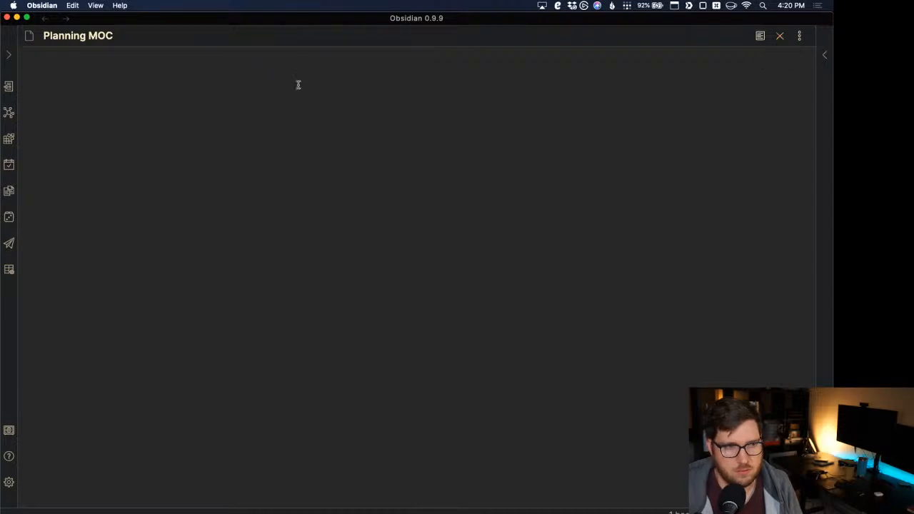
click(8, 55)
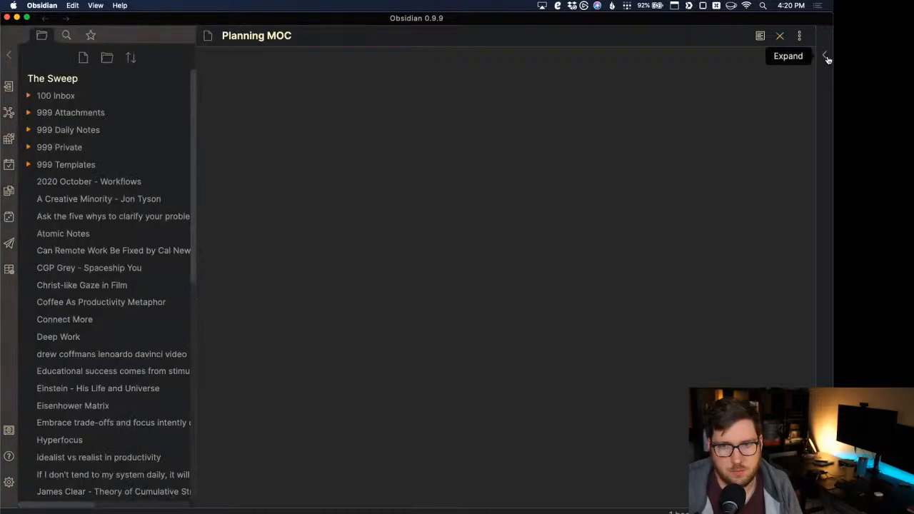
click(824, 56)
click(302, 86)
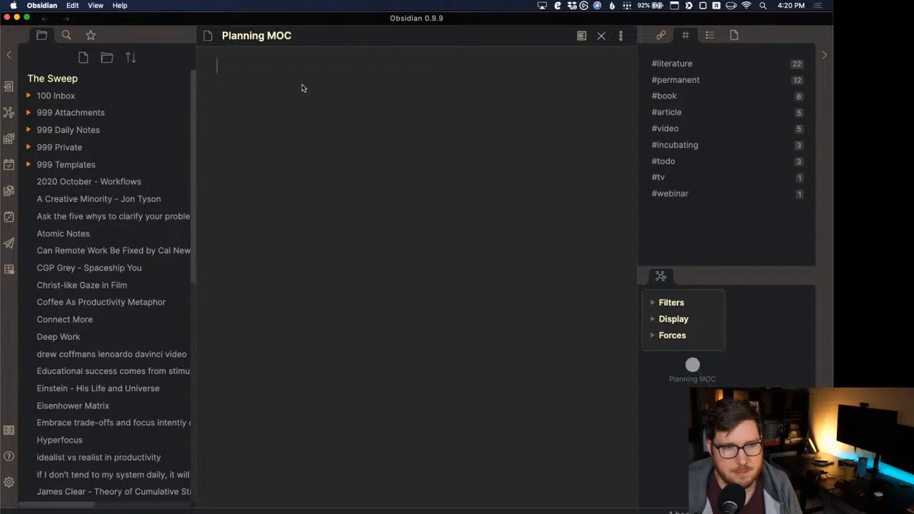
Step: Start the note with a "Links:" line linking to 020 Productivity
text(Li)
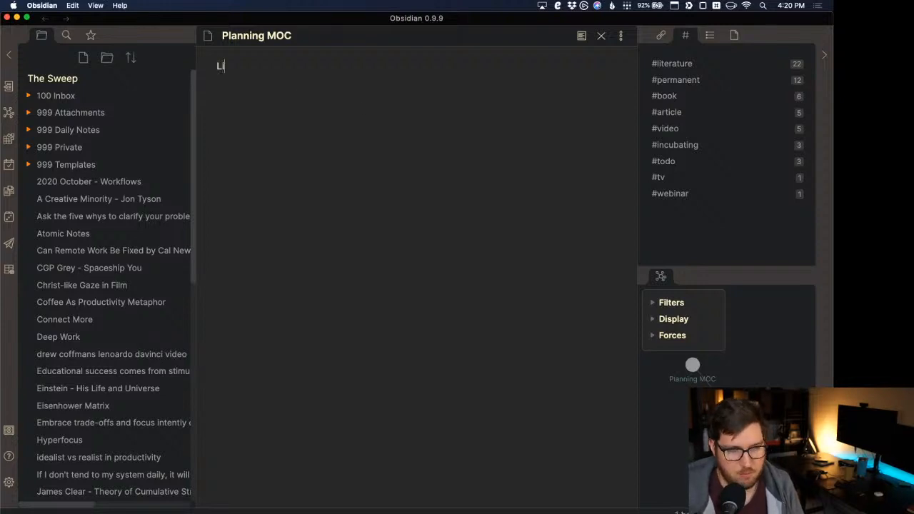
text(nks: [[)
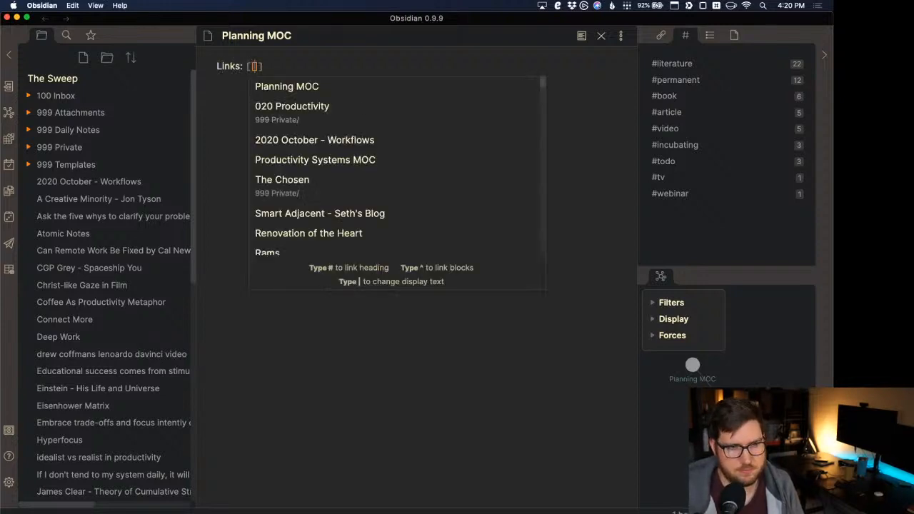
text(020)
key(Down)
key(Return)
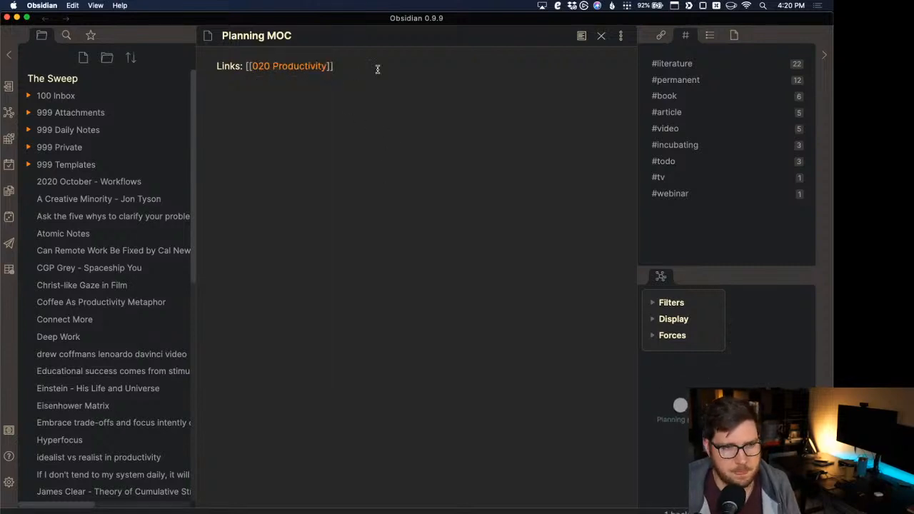
Step: Add the level-one heading "Planning MOC" beneath the Links line, leaving room for content below it
key(Return)
key(Return)
text(##)
key(BackSpace)
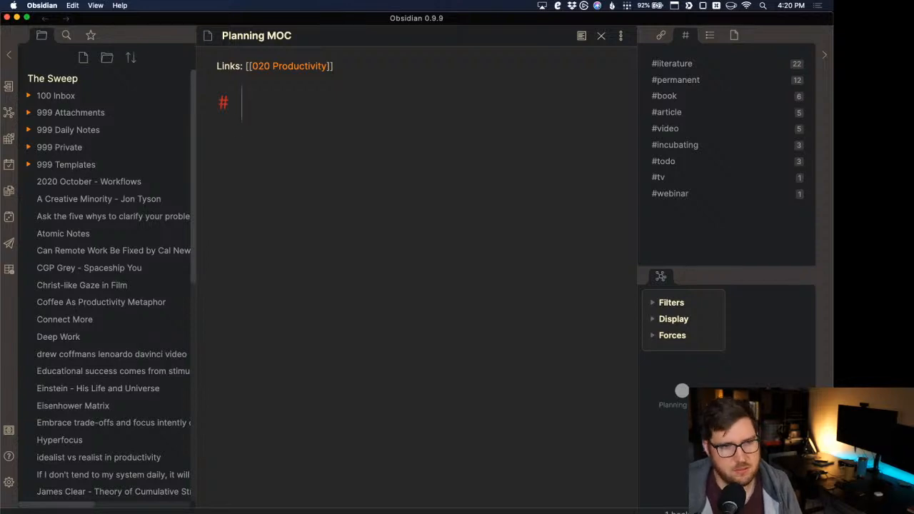
text(Planning MOC)
key(Return)
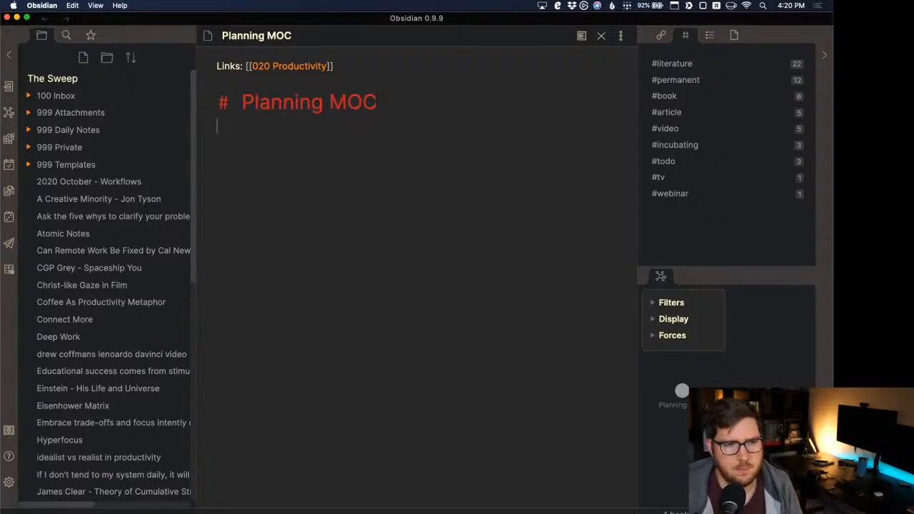
key(Return)
text([[)
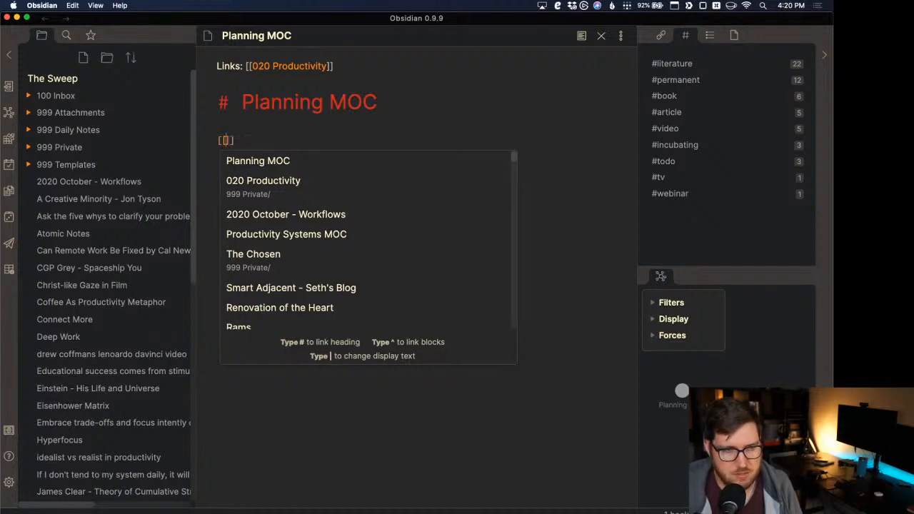
key(Escape)
key(BackSpace)
key(BackSpace)
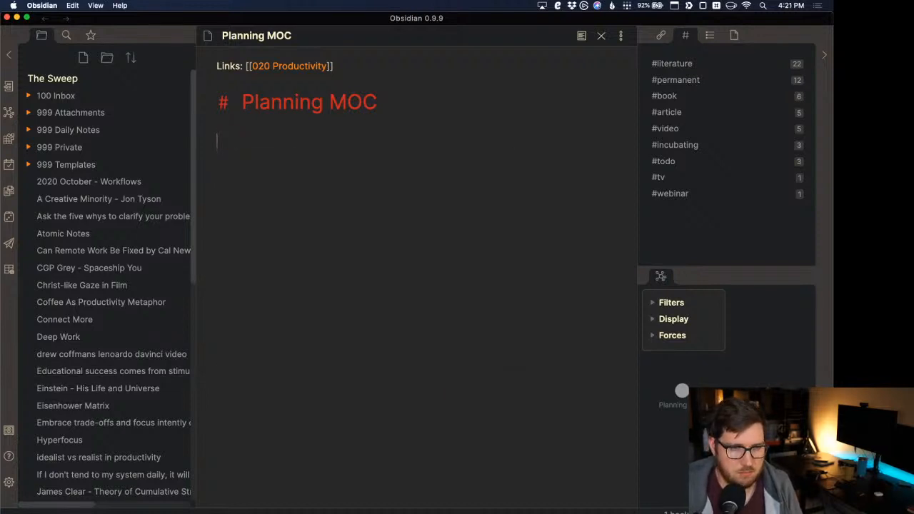
Step: Add the level-two headings "Visionary" and "Strategic" below the Planning MOC title
text(## Visionary)
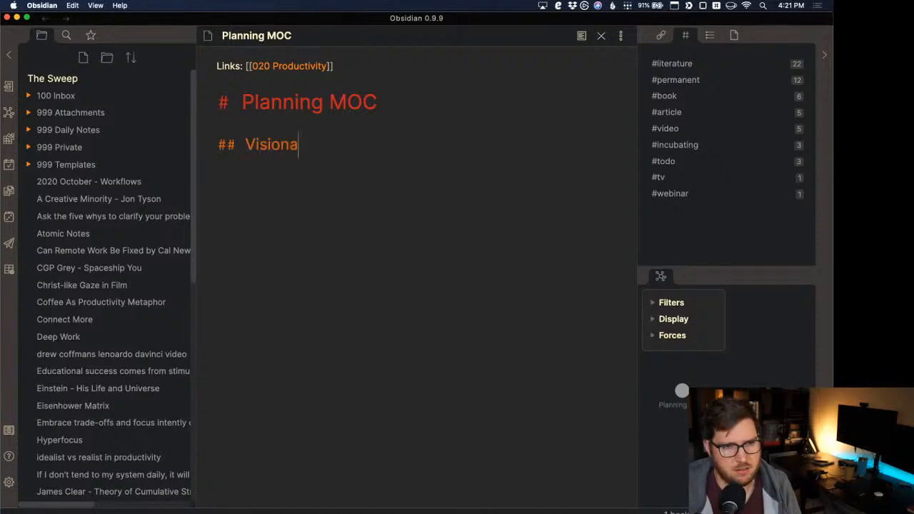
key(Return)
text(## STr)
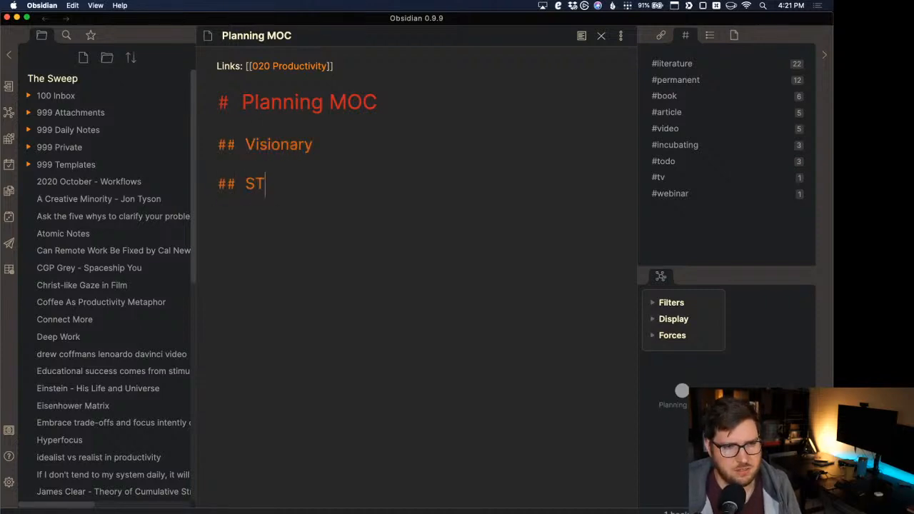
key(BackSpace)
key(BackSpace)
text(trategic)
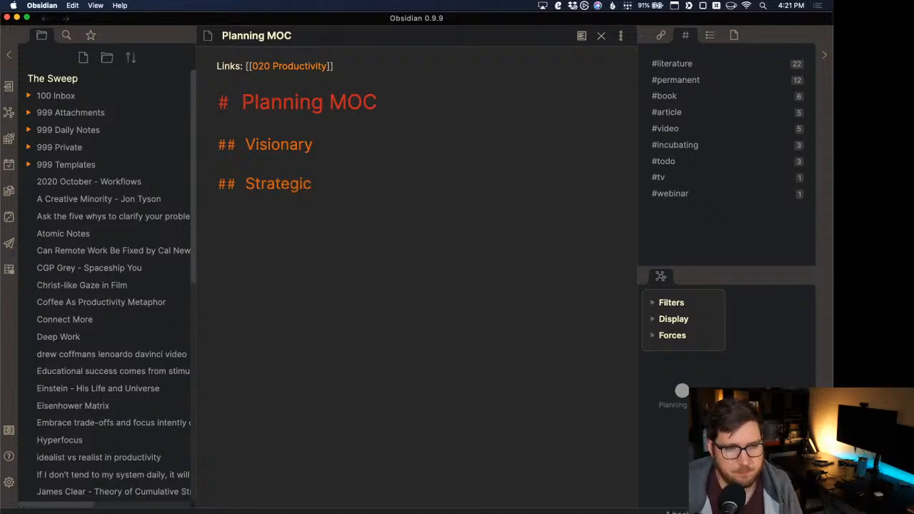
Step: Insert a [[Yearly Themes]] link on a separate line under the Visionary heading
key(Up)
key(Return)
key(Return)
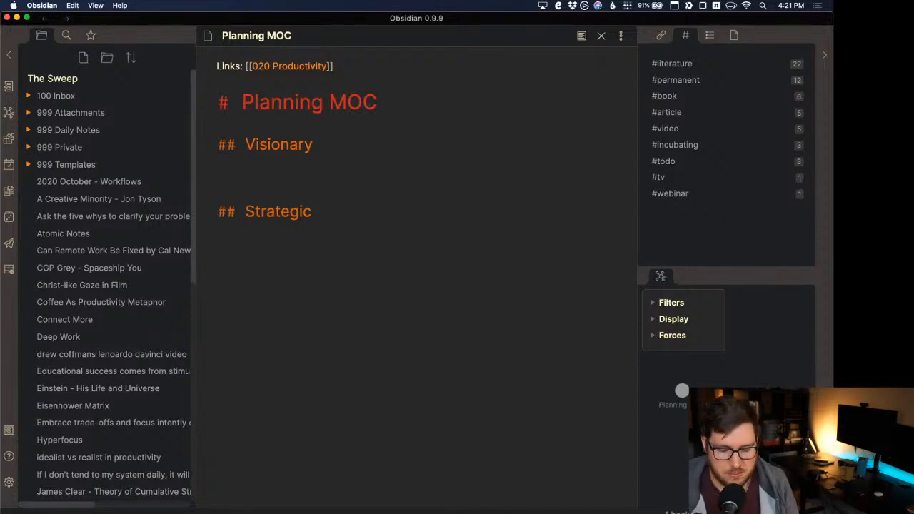
text([[)
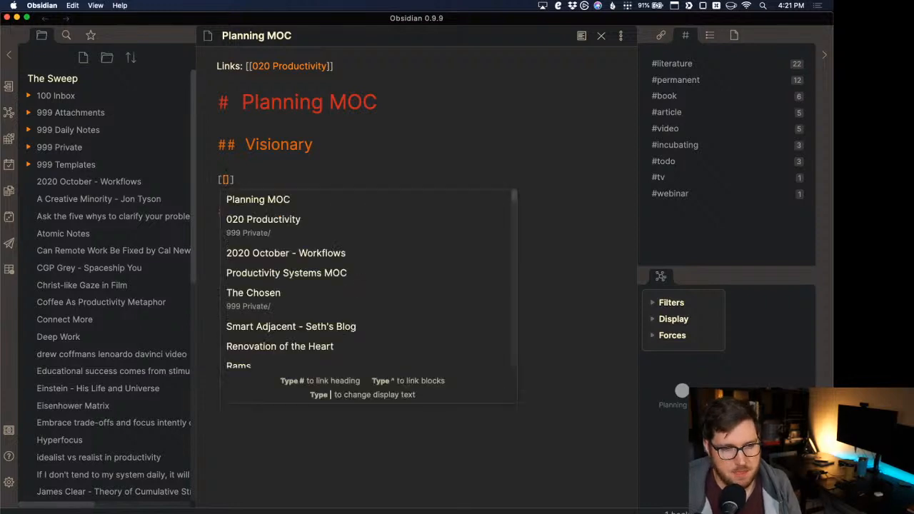
text(Yearly )
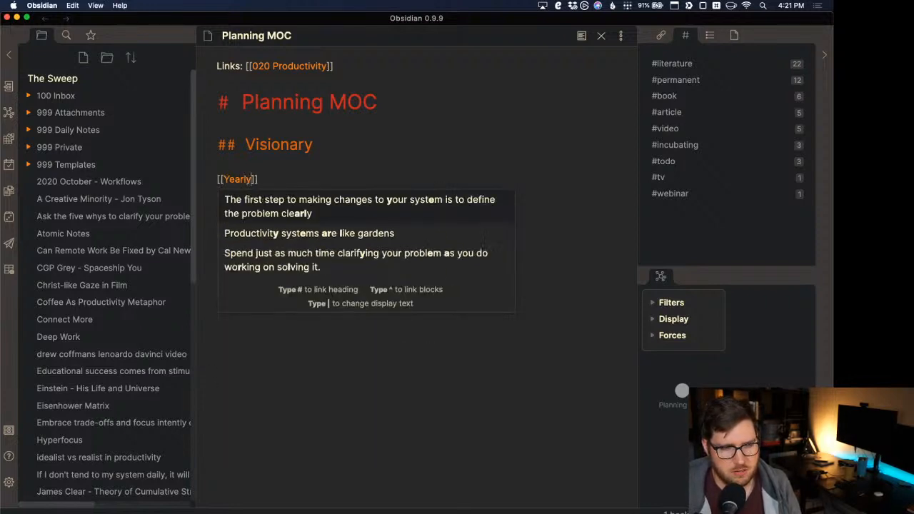
text(Themes)
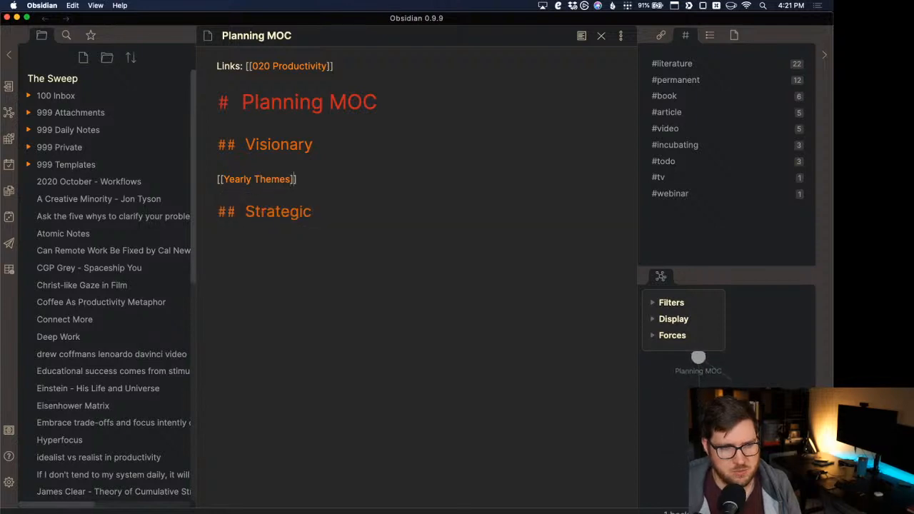
Step: Add a [[Someday/Maybe]] link on the line below Yearly Themes
key(Return)
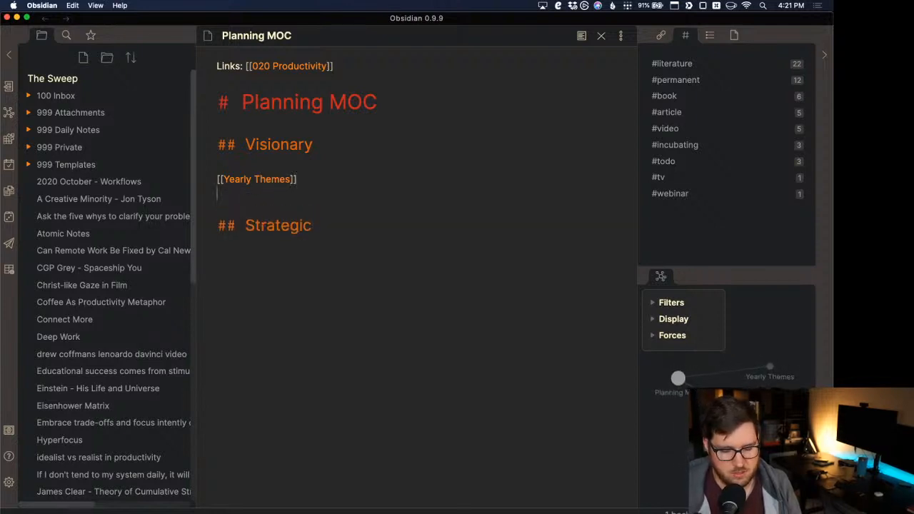
text([[)
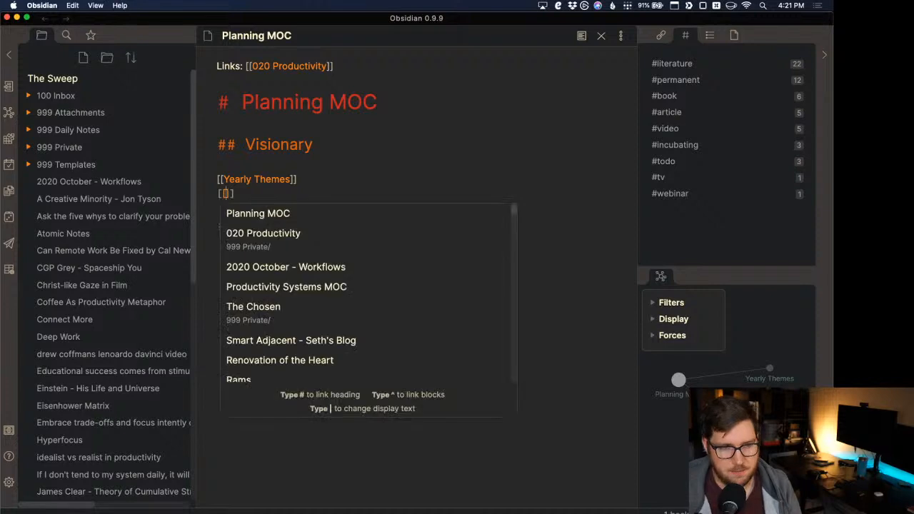
text(Someday/Maybe)
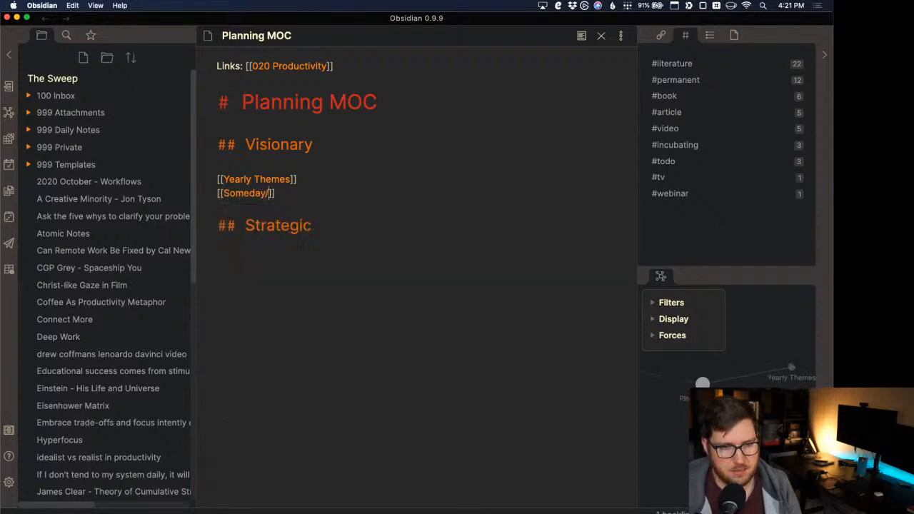
key(Return)
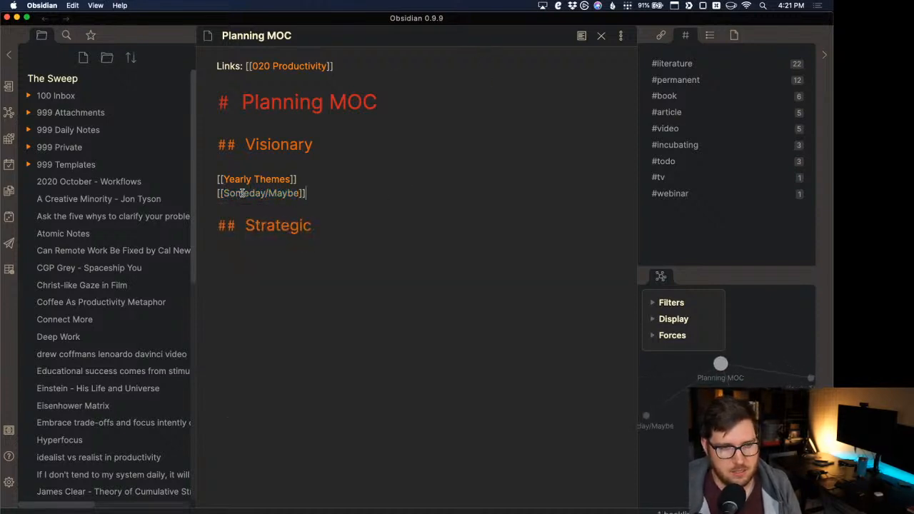
Step: Try to open the Someday/Maybe link and change its text to "Someday Maybe" without the slash
super+click(251, 195)
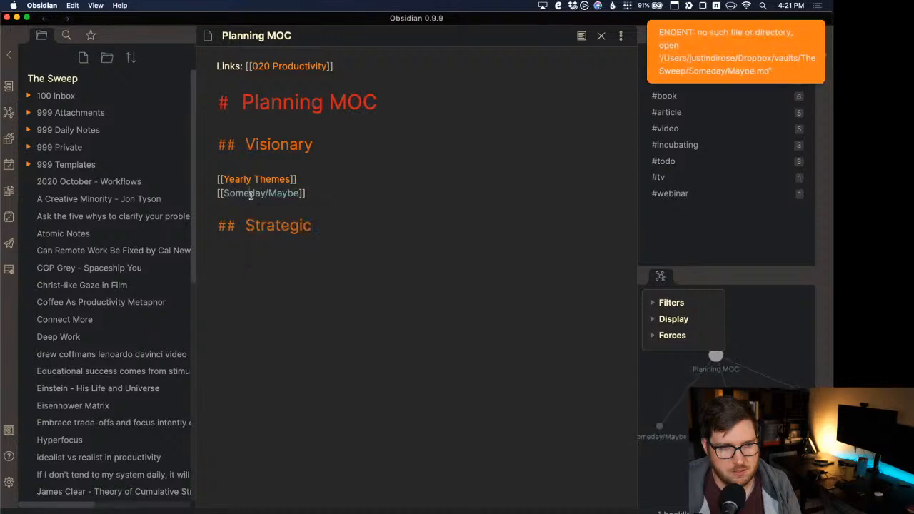
click(269, 192)
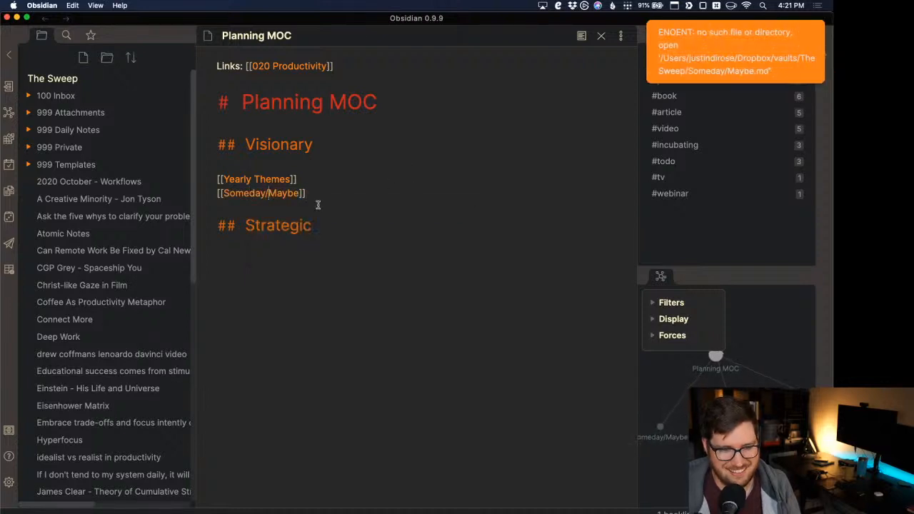
key(BackSpace)
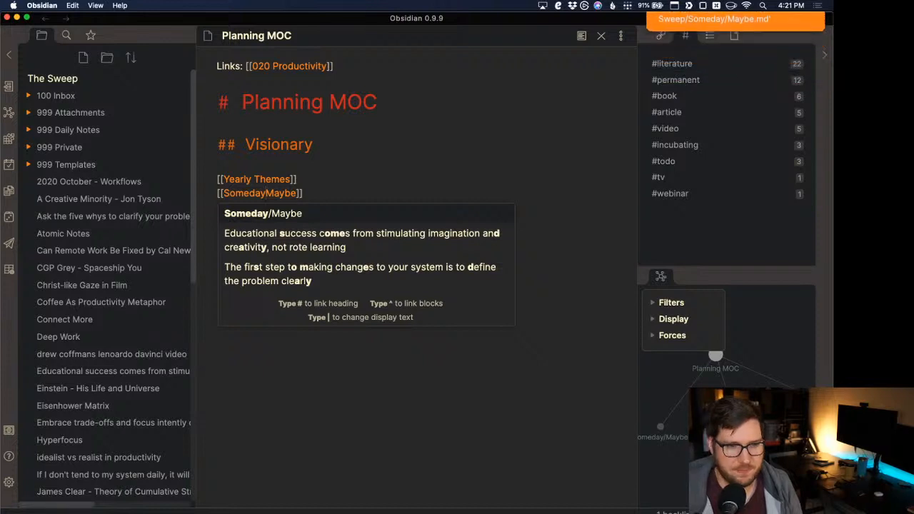
click(322, 198)
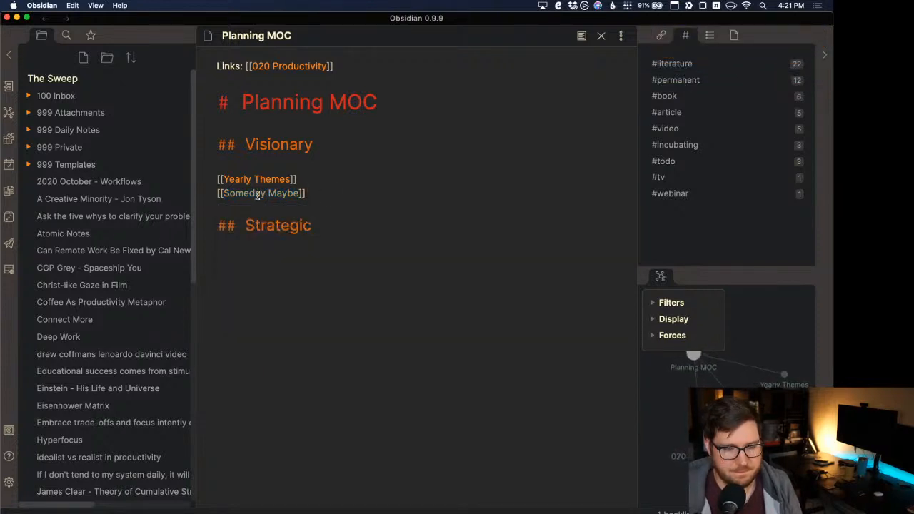
Step: Create the Someday Maybe and Yearly Themes notes from their links, returning to Planning MOC after each
click(257, 193)
key(alt+super+Left)
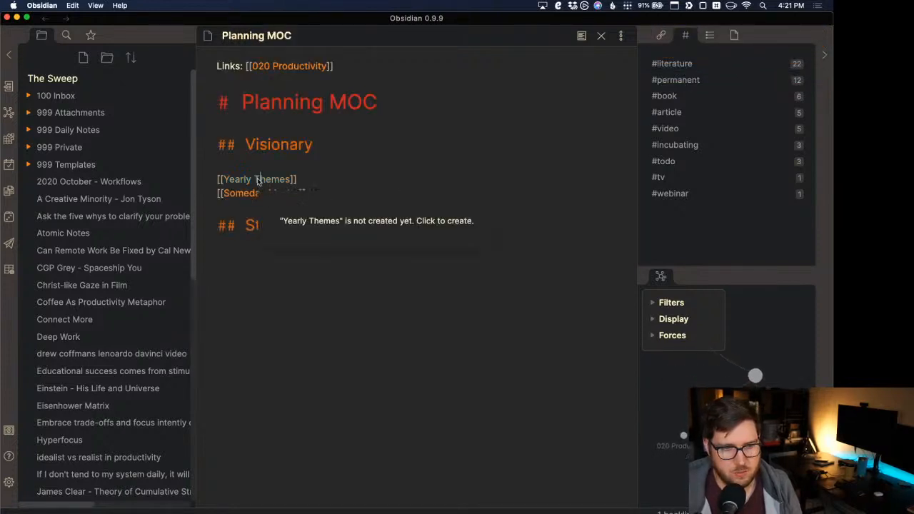
click(259, 179)
key(alt+super+Left)
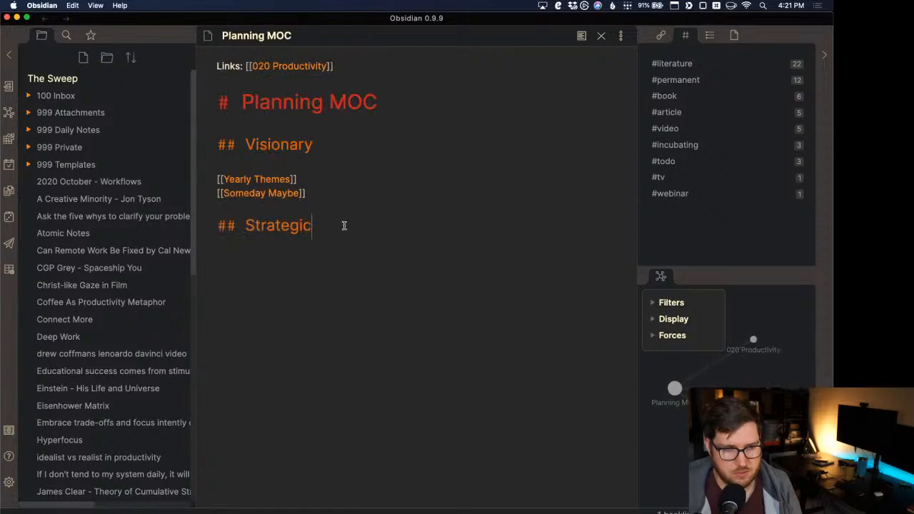
Step: Add a "Tags: #planning" line directly below the Links line in Planning MOC
key(Return)
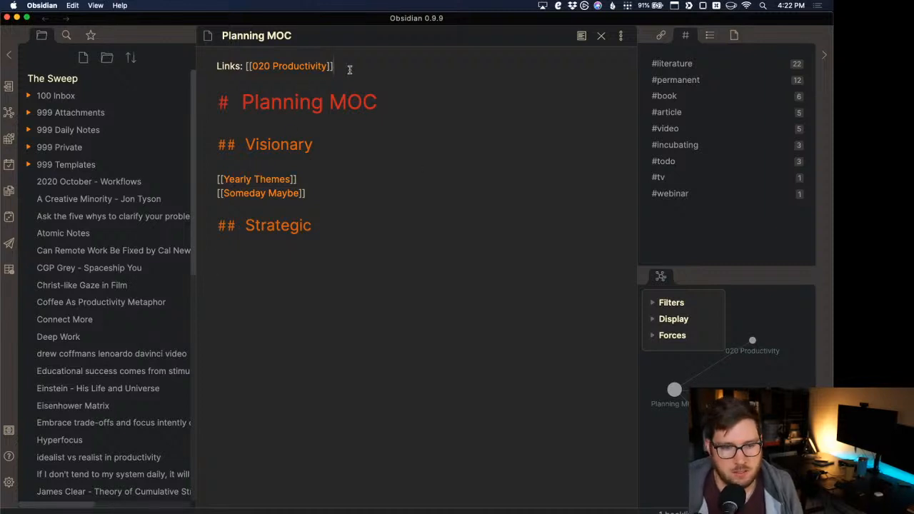
key(Return)
text(#)
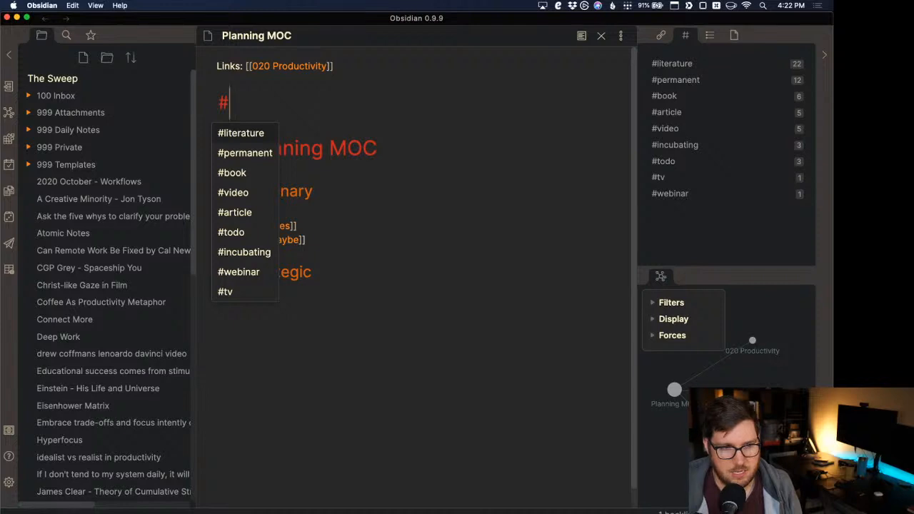
key(BackSpace)
text(Tags:)
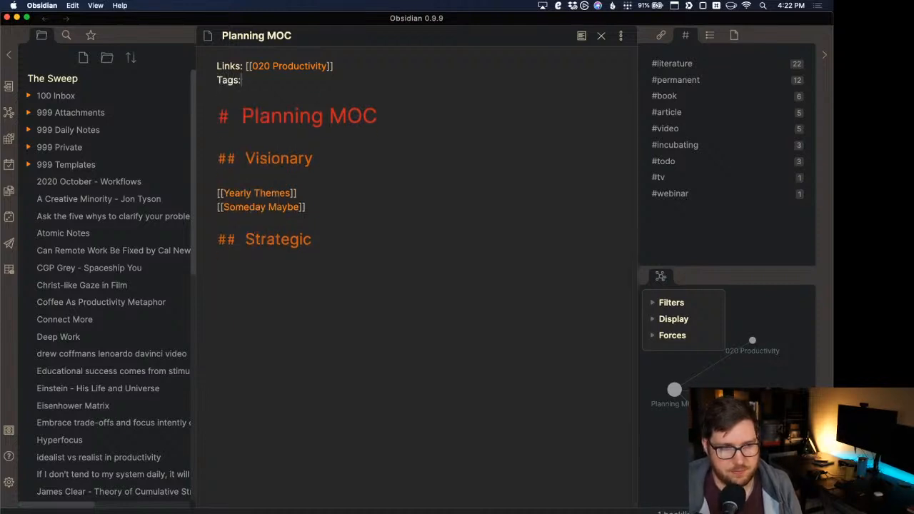
text( #)
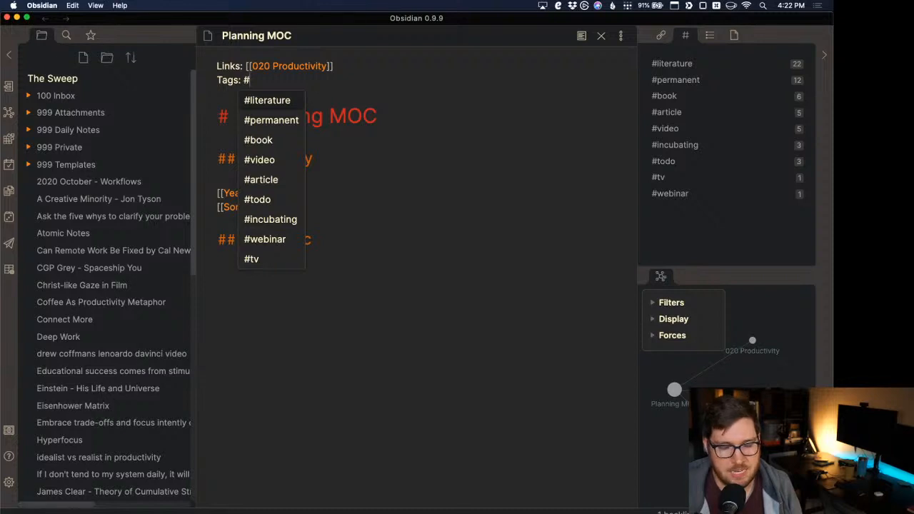
text(planning)
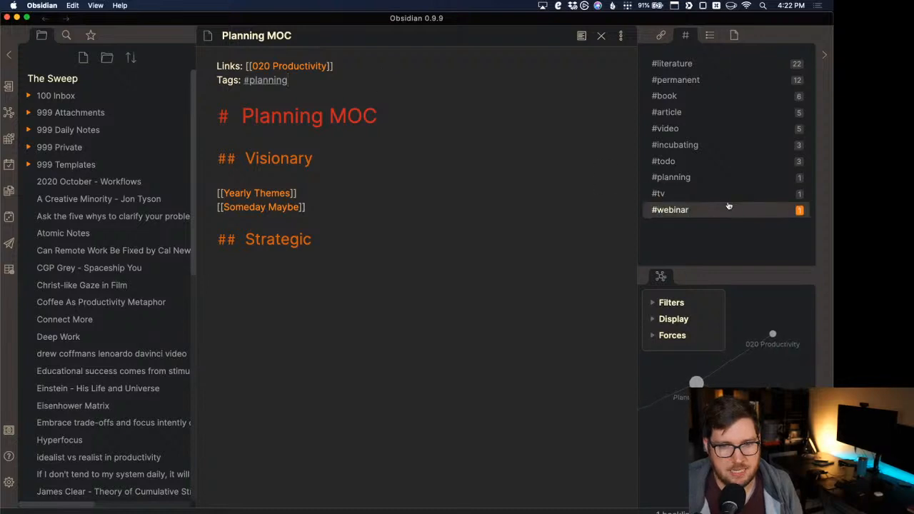
Step: Open the Yearly Themes note from its link, add "Tags: #planning", and return to Planning MOC
super+click(261, 193)
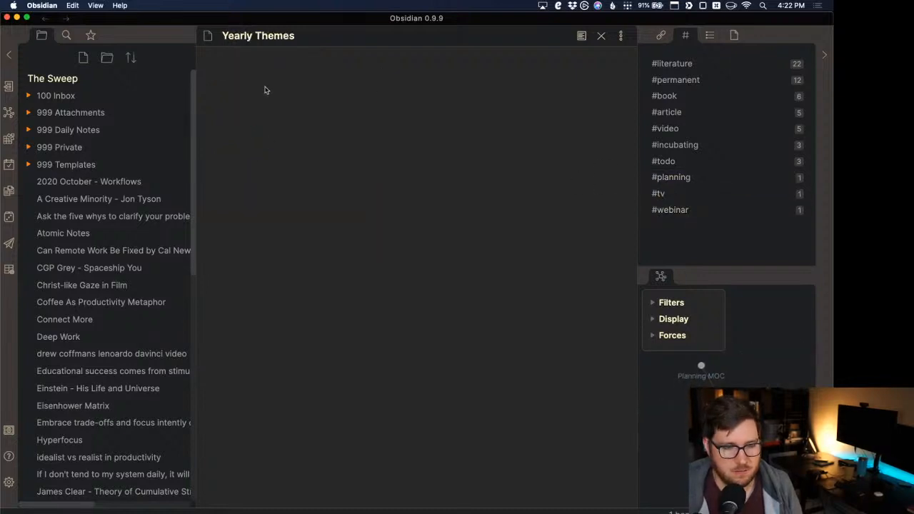
text(Tags: #plann)
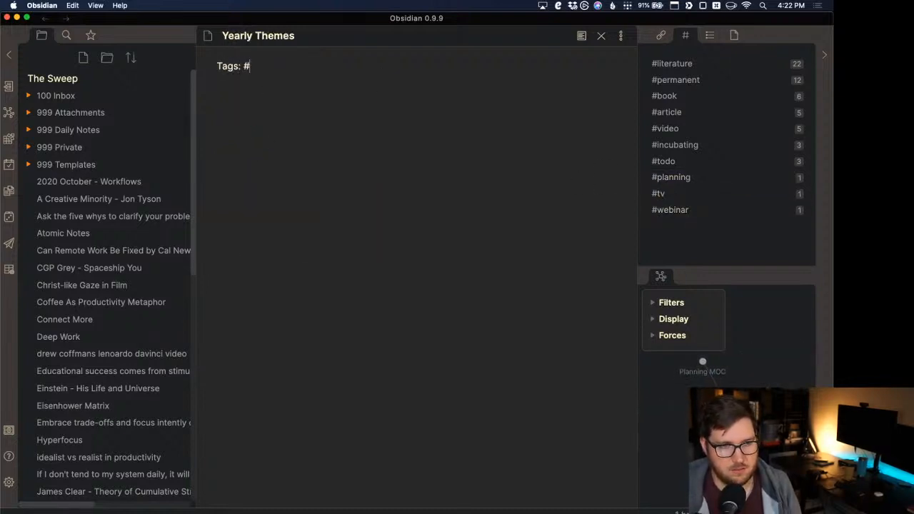
key(Return)
key(alt+super+Left)
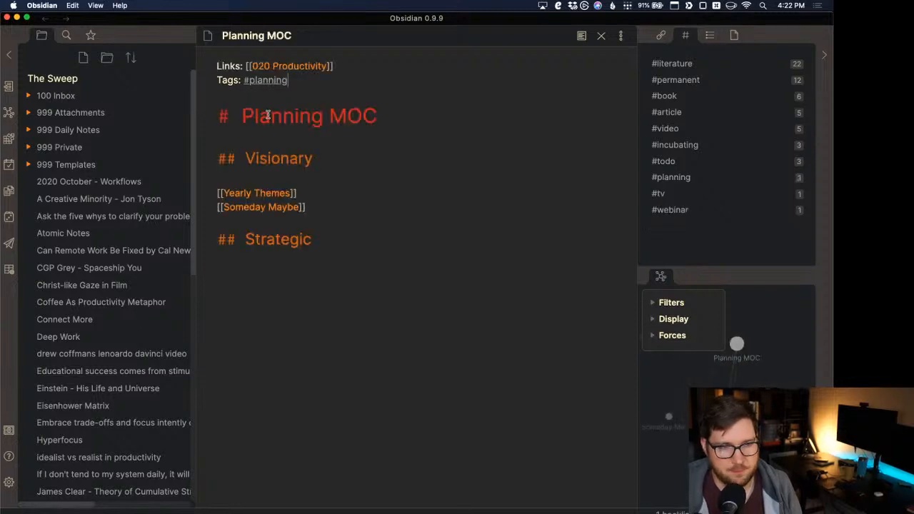
Step: Open the Someday Maybe note from its link, add "Tags: #planning", and go back to Planning MOC
super+click(257, 208)
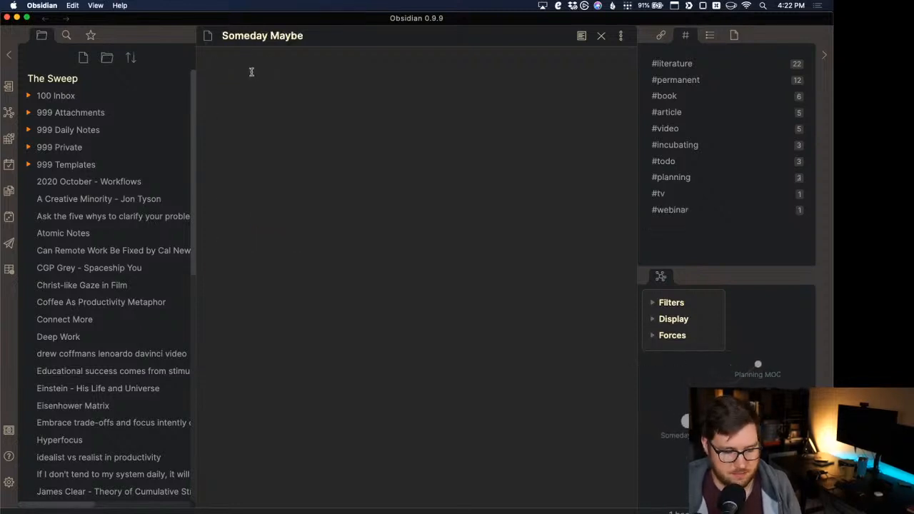
text(#)
key(BackSpace)
text(Tags: #plann)
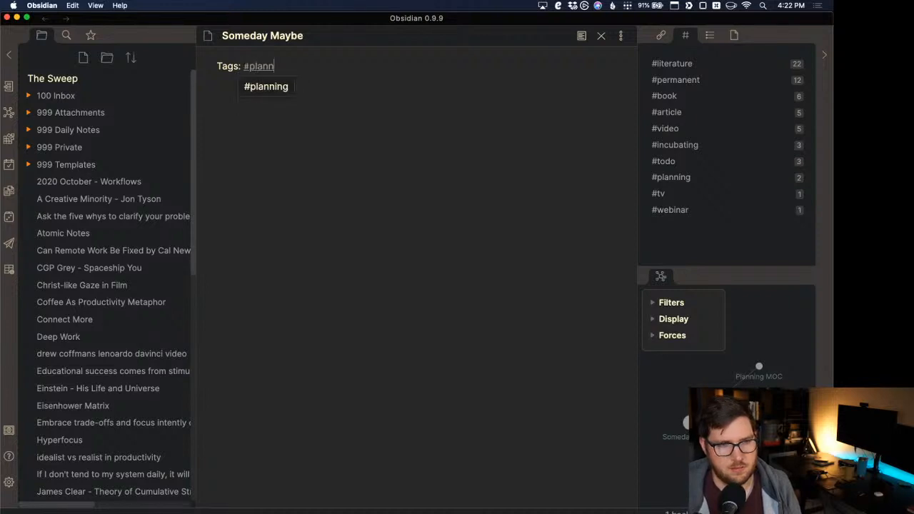
key(Return)
key(alt+super+Left)
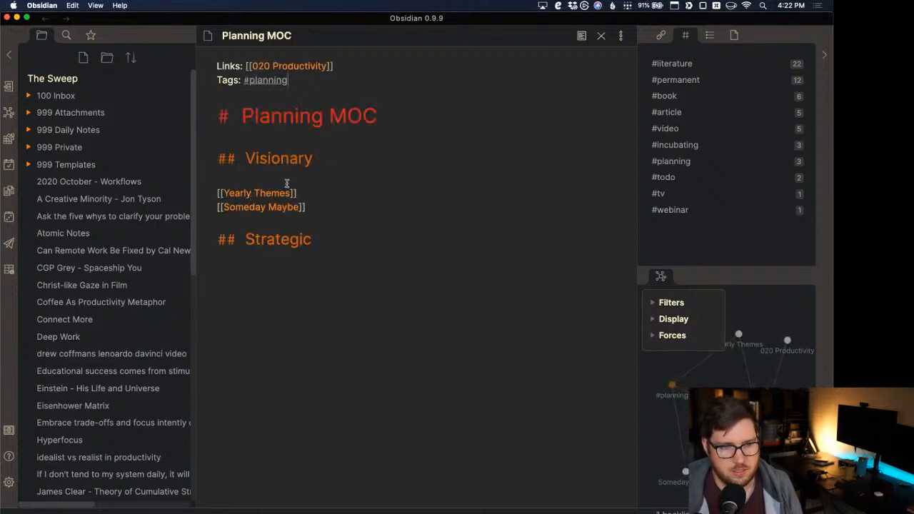
Step: Insert "Links: [[Planning MOC]]" above the tags line in the Yearly Themes note and follow the link back
super+click(278, 191)
click(219, 63)
key(Return)
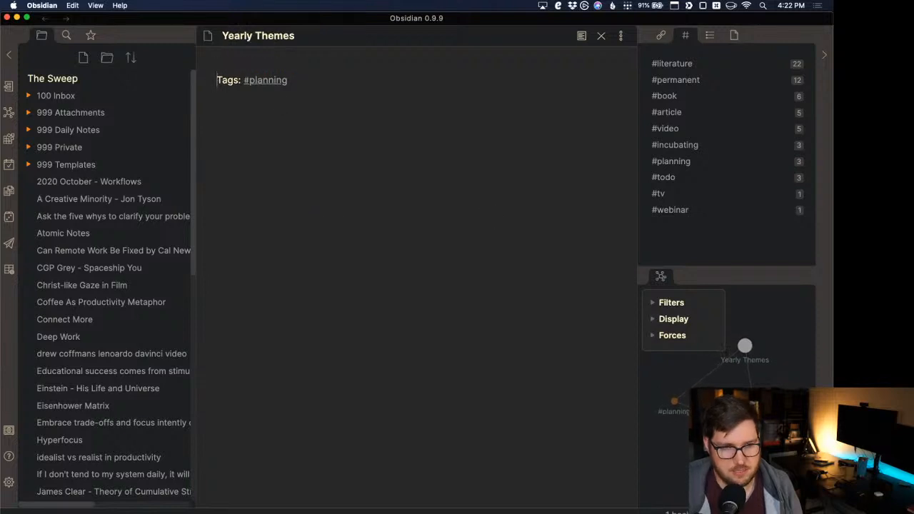
key(Up)
text(Links: [[Planning)
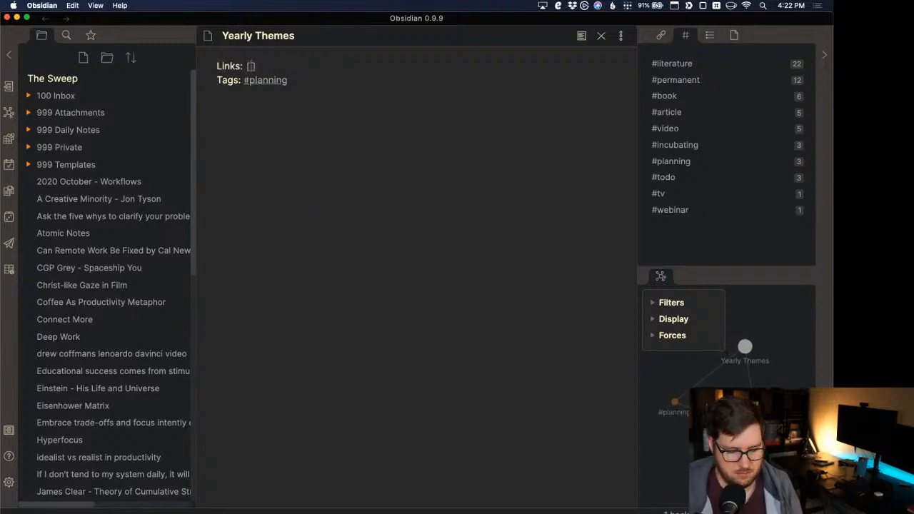
key(Return)
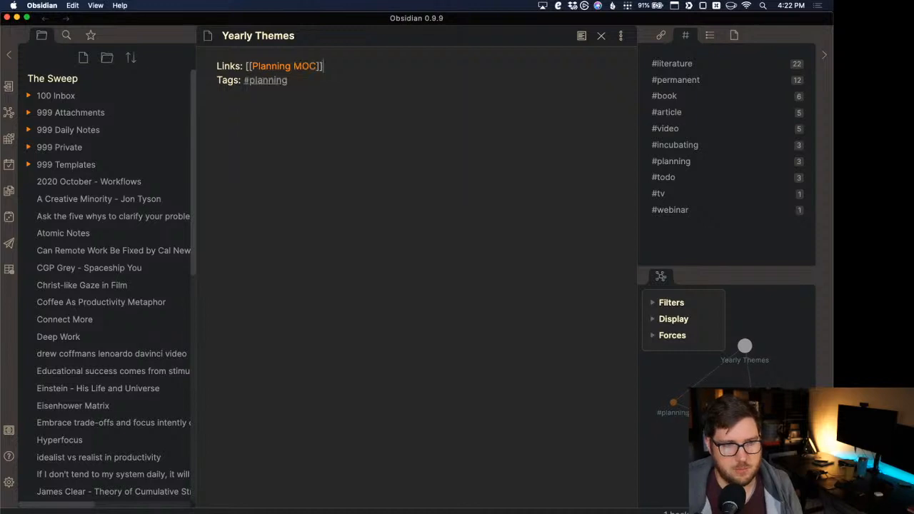
super+click(318, 67)
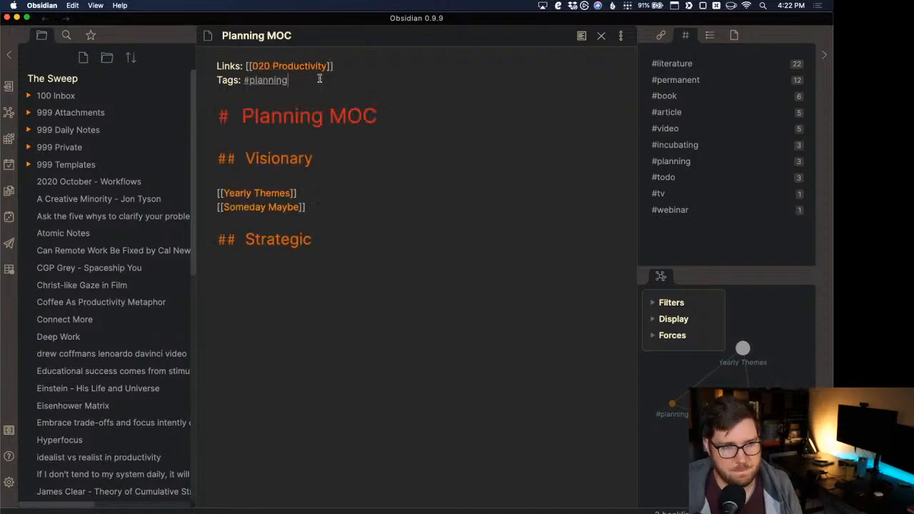
Step: Insert "Links: [[Planning MOC]]" above the tags line in the Someday Maybe note and return to Planning MOC
super+click(273, 206)
key(Return)
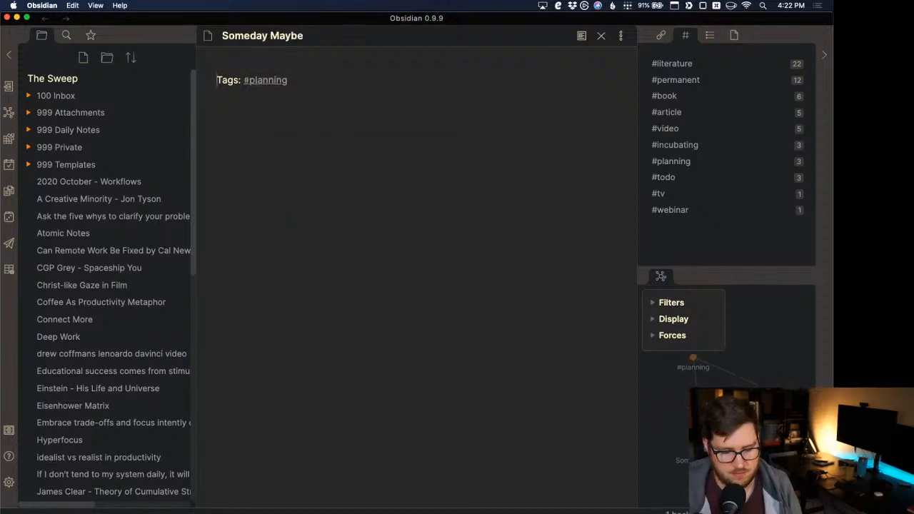
key(Up)
text(Links: )
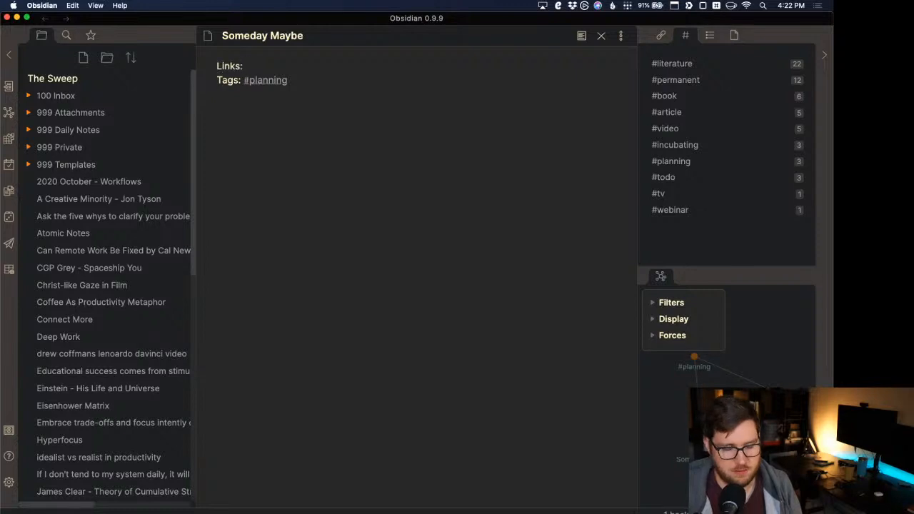
text([[Planning moc)
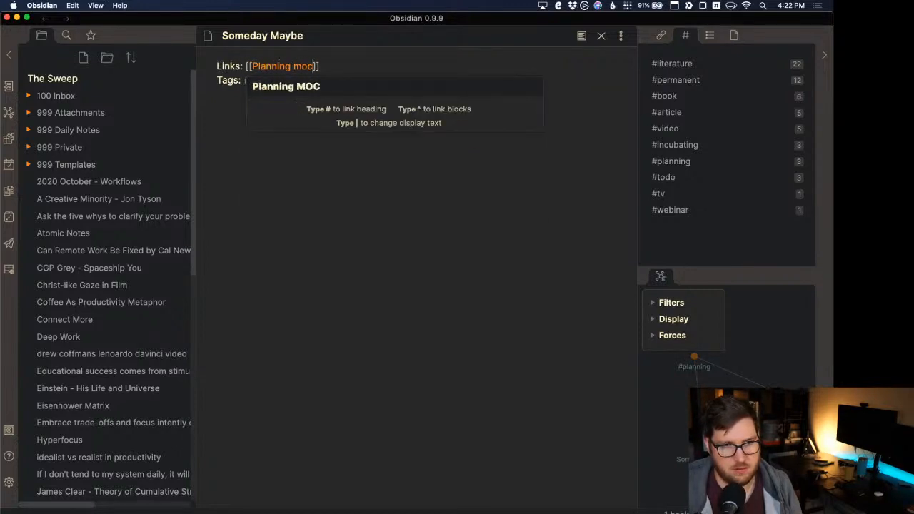
key(Return)
key(super+alt+Left)
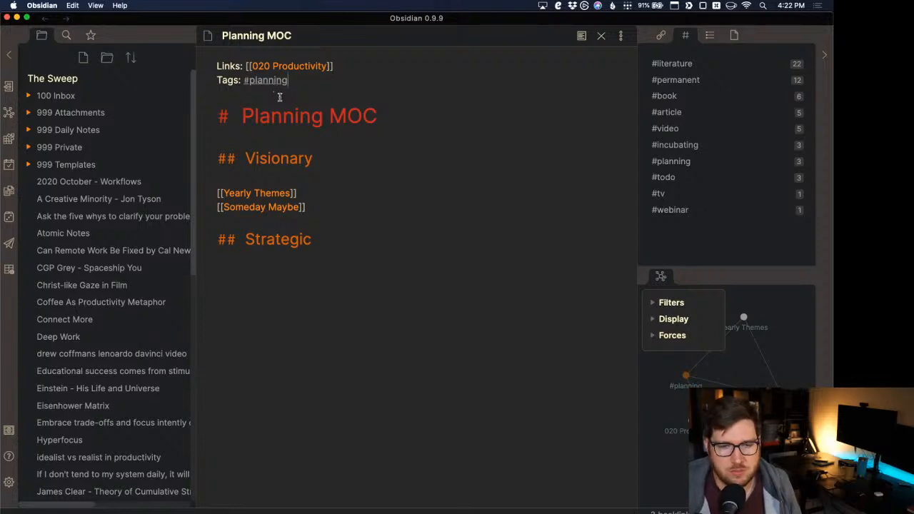
Step: Open the Yearly Themes note and add a top-level heading "Yearly Themes" below the tags
click(383, 94)
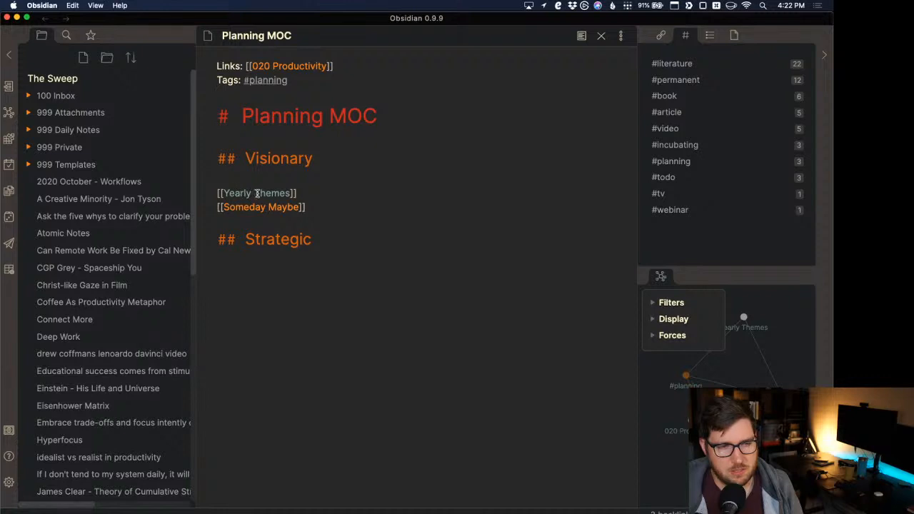
click(258, 193)
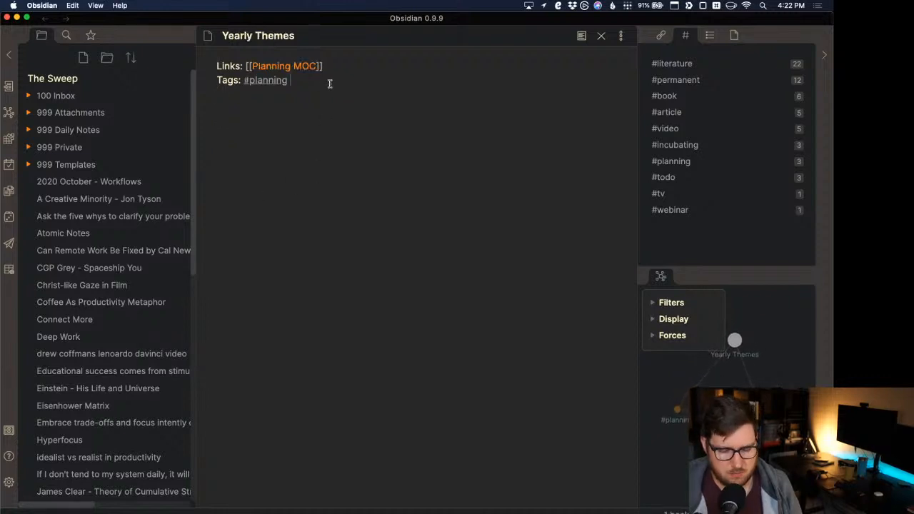
text(# Cu)
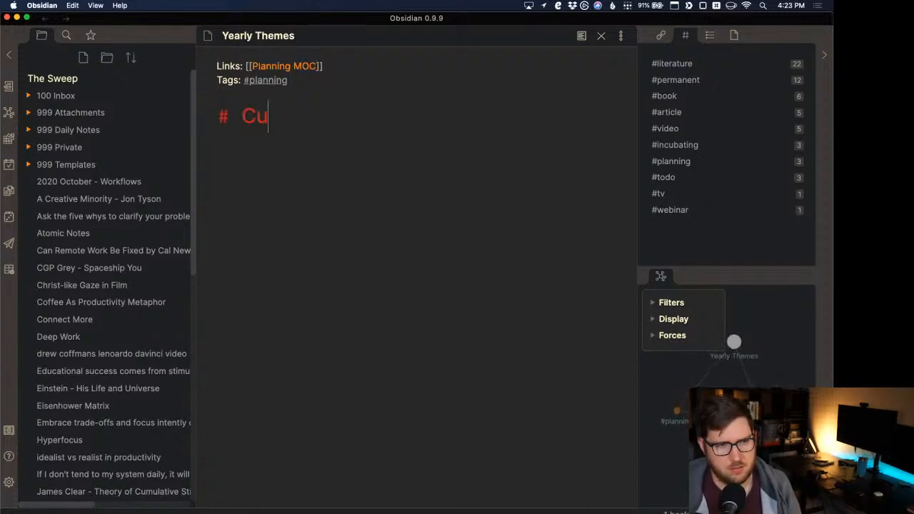
key(BackSpace)
key(BackSpace)
text(Yearly Themes)
key(Return)
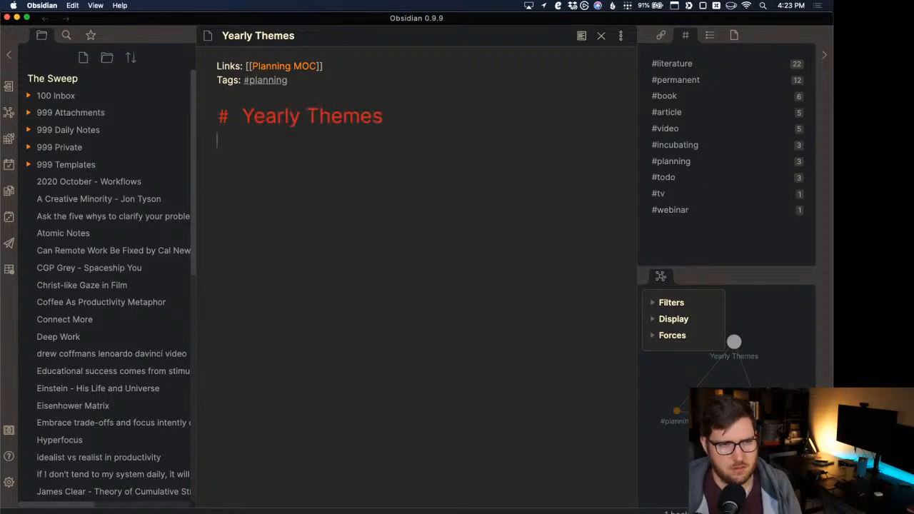
Step: Add a second-level heading "Current Themes" under the Yearly Themes heading
text(## Current THe)
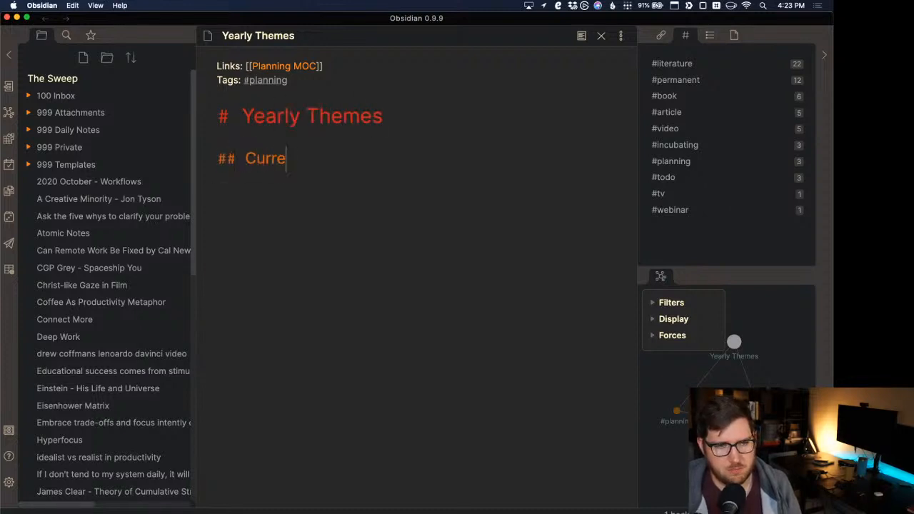
key(BackSpace)
key(BackSpace)
text(hje)
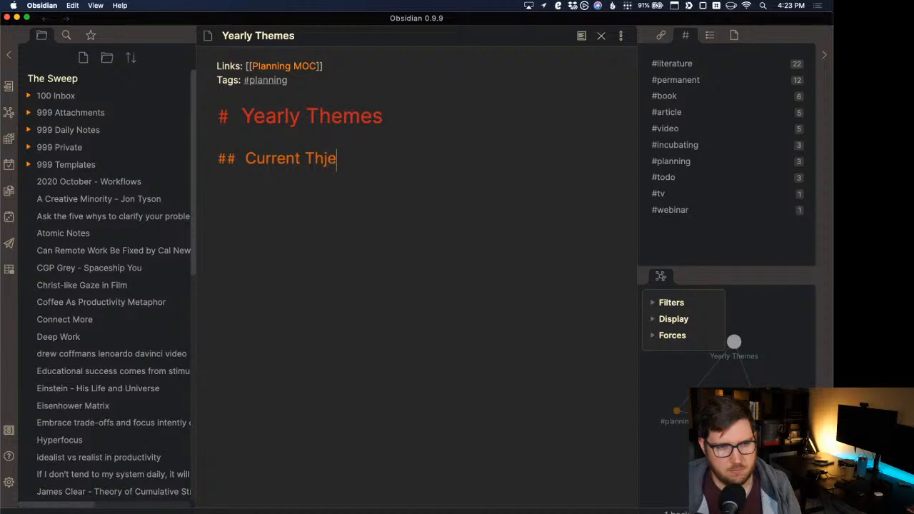
key(BackSpace)
key(BackSpace)
text(emes)
key(Return)
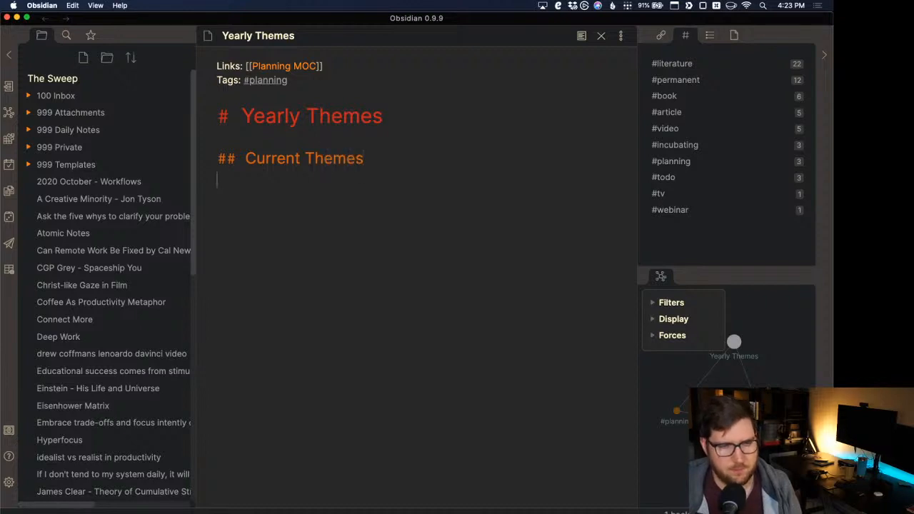
Step: Add a second-level heading "Past Themes" below Current Themes
text(## Past TH)
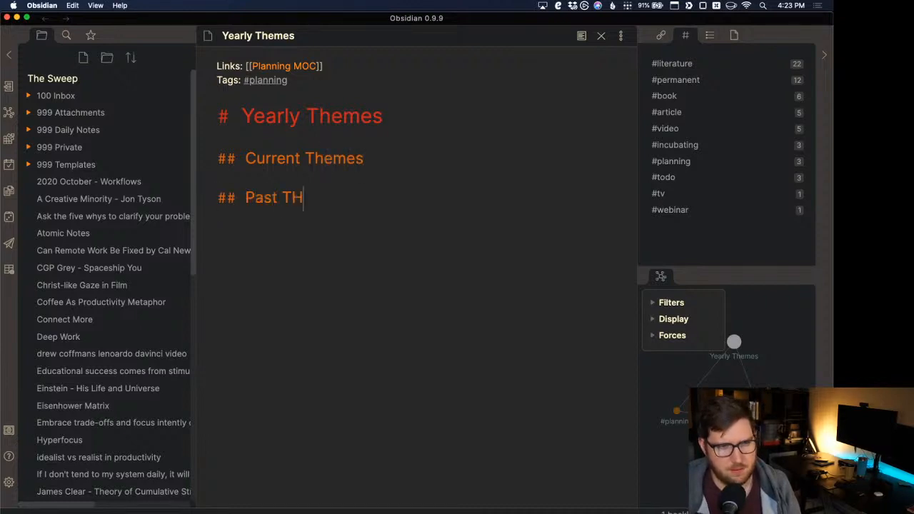
key(BackSpace)
text(hemes)
key(Return)
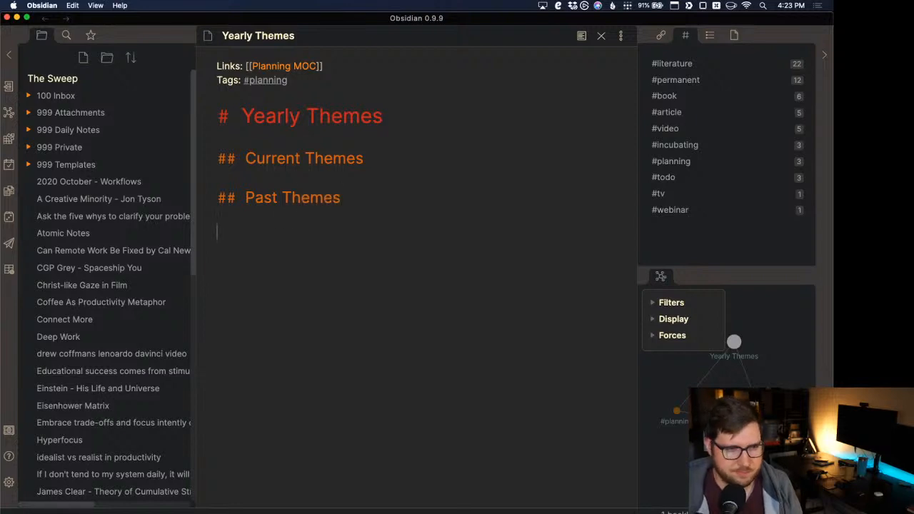
Step: Insert a [[2020: Year of Stabilization]] link under the Past Themes heading
text([[)
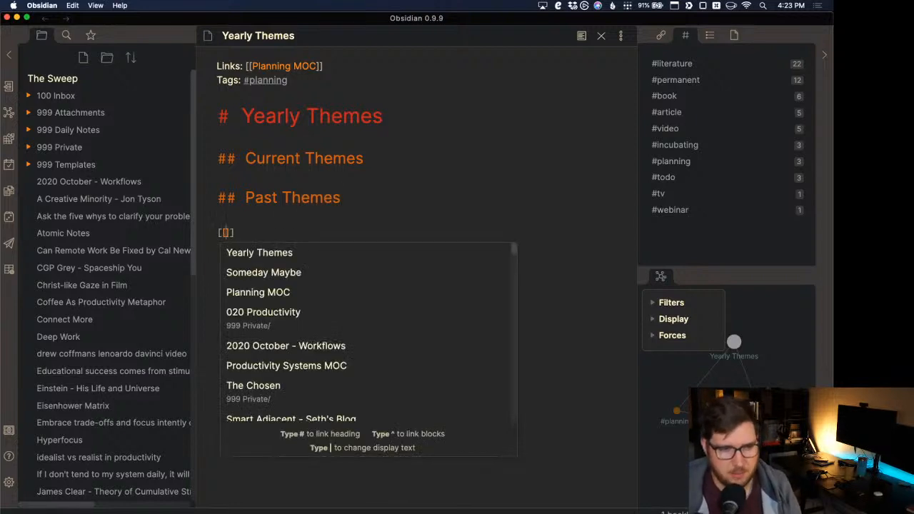
text(2020-)
key(Escape)
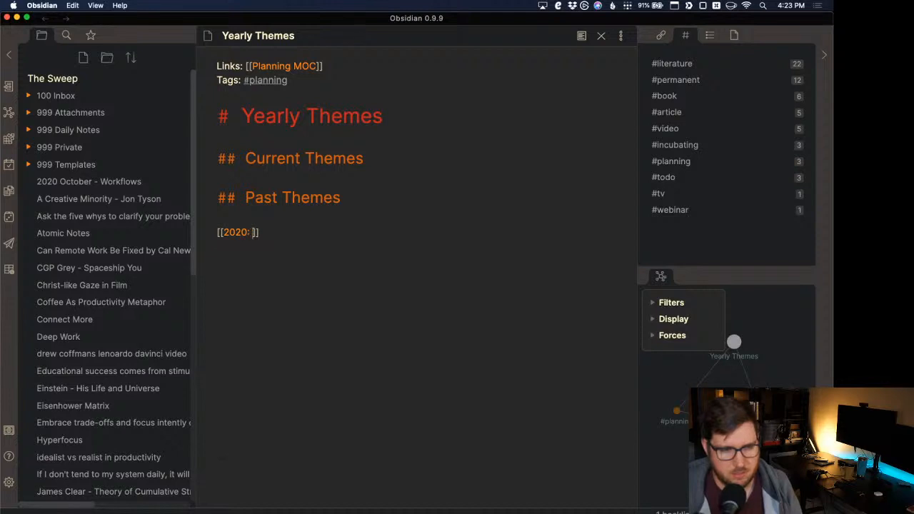
text(Year o)
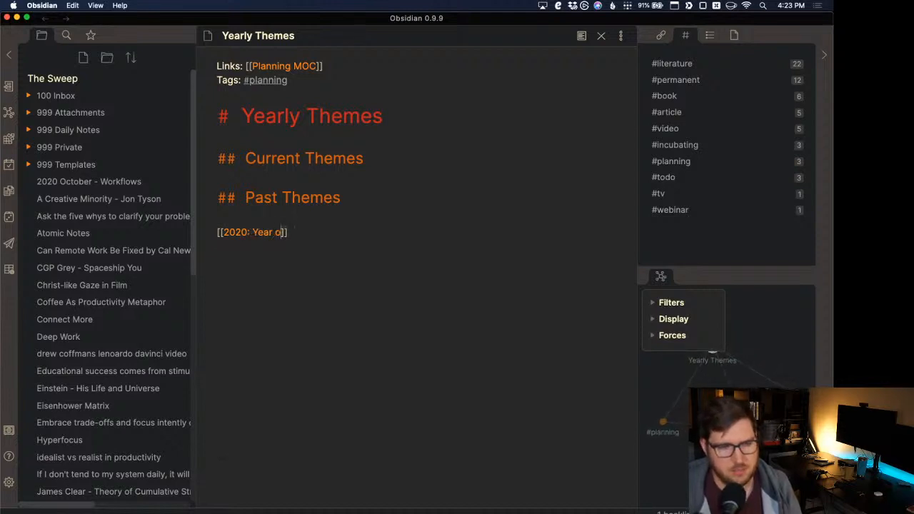
text(f Stabiliz)
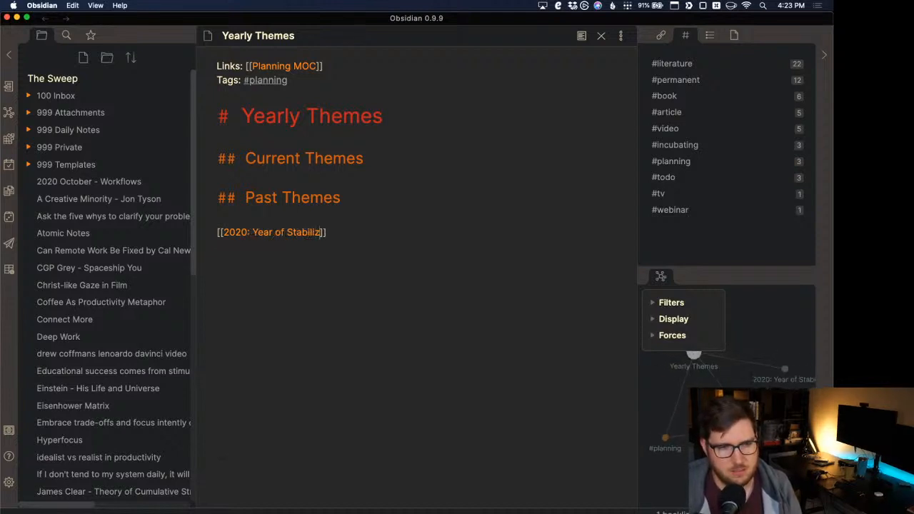
text(ation)
click(385, 160)
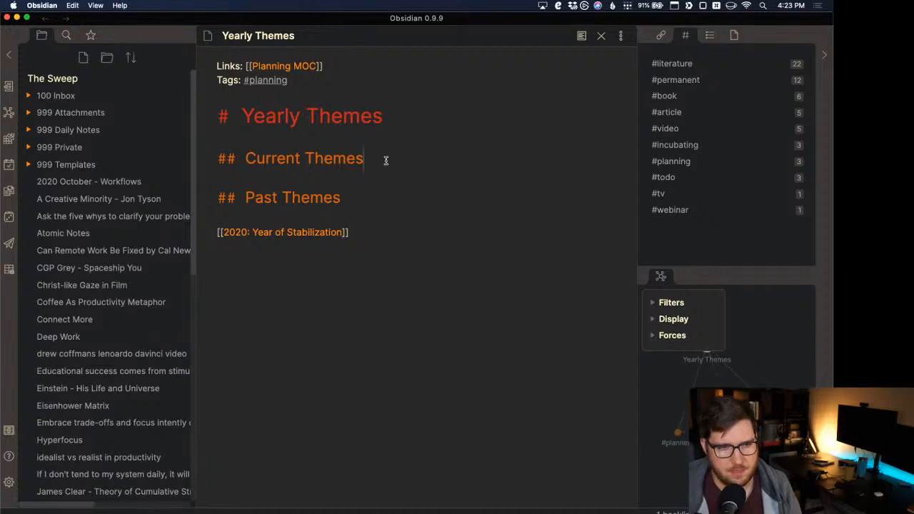
Step: Turn the 2020 link into a bulleted list with an empty second bullet, and add a blank line under Current Themes
click(214, 233)
text(-)
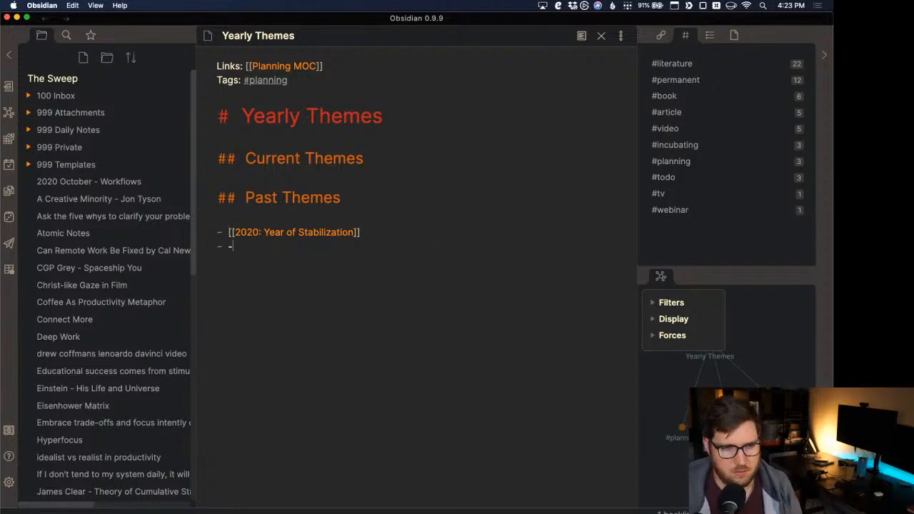
click(381, 151)
key(Return)
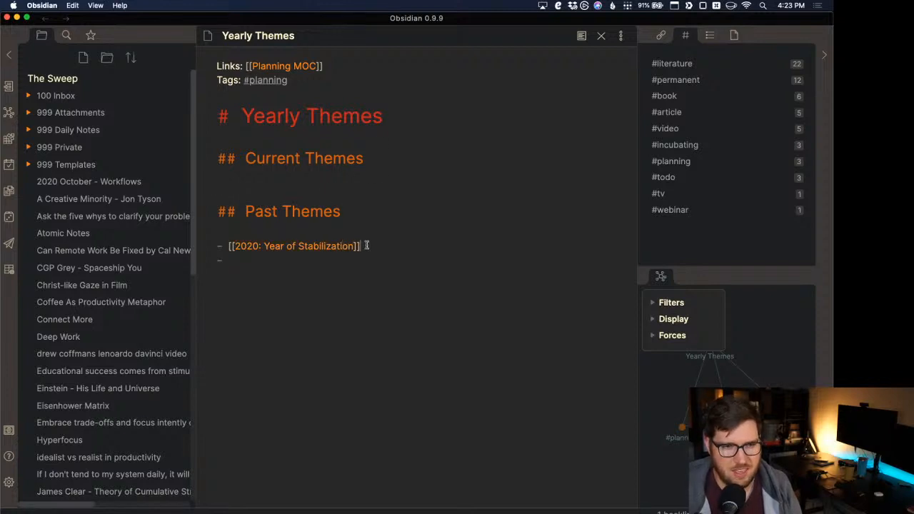
Step: Move the [[2020: Year of Stabilization]] bullet from Past Themes to the blank line under Current Themes
drag(366, 245, 214, 247)
key(super+x)
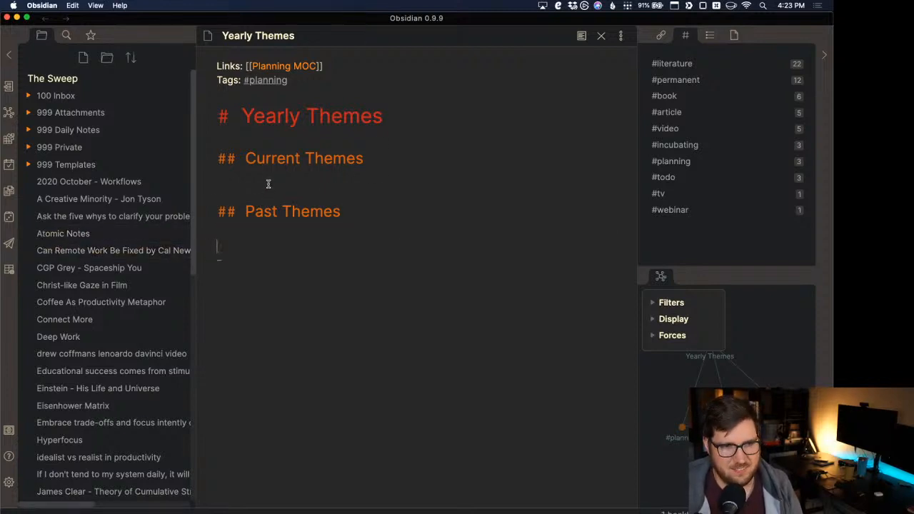
click(268, 184)
key(super+v)
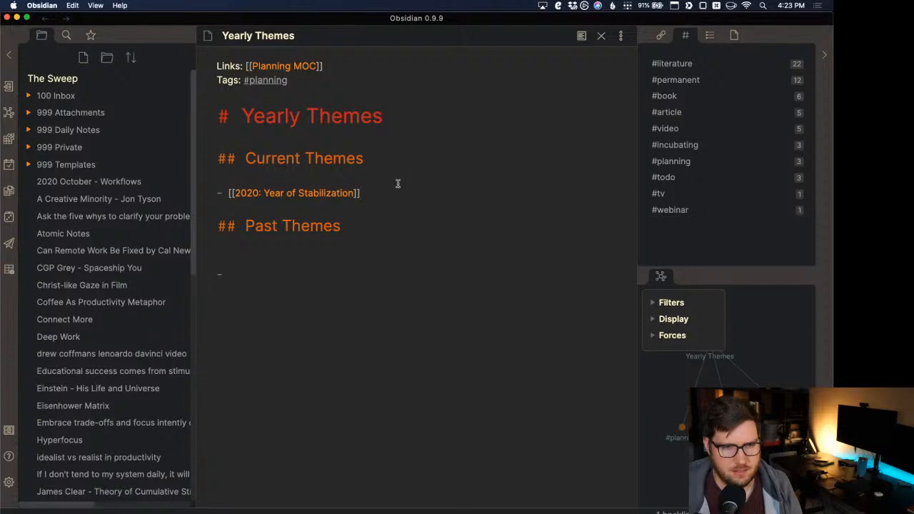
Step: Add a second bullet under Current Themes linking to [[2021: Year of Slowing Down]]
key(Return)
text([[201)
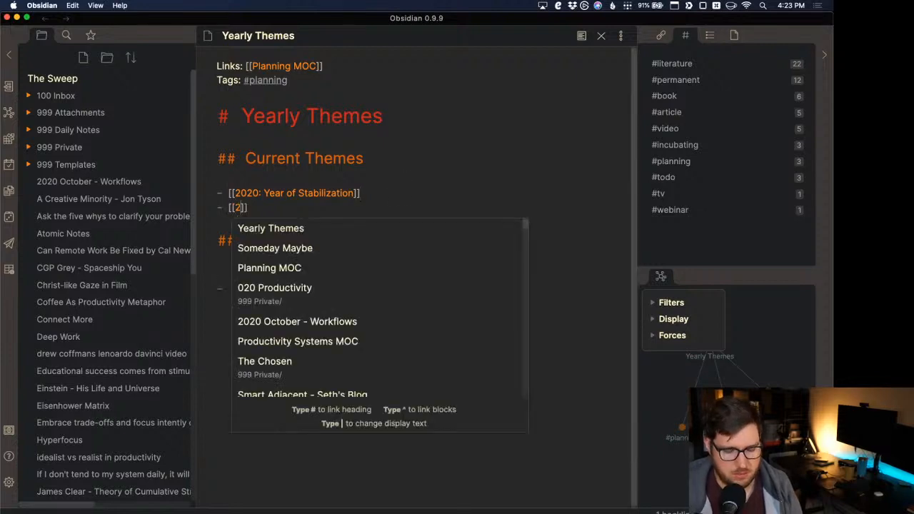
key(BackSpace)
text(21: Year o)
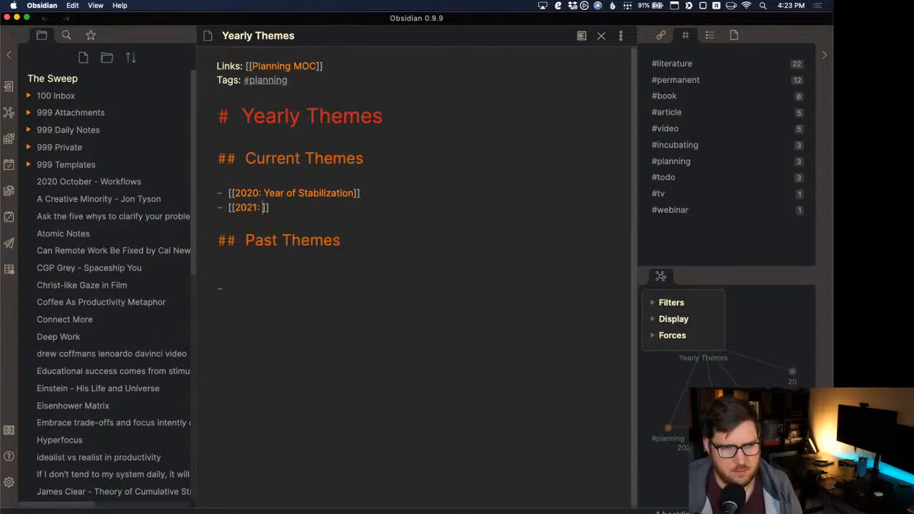
text(f SLowin)
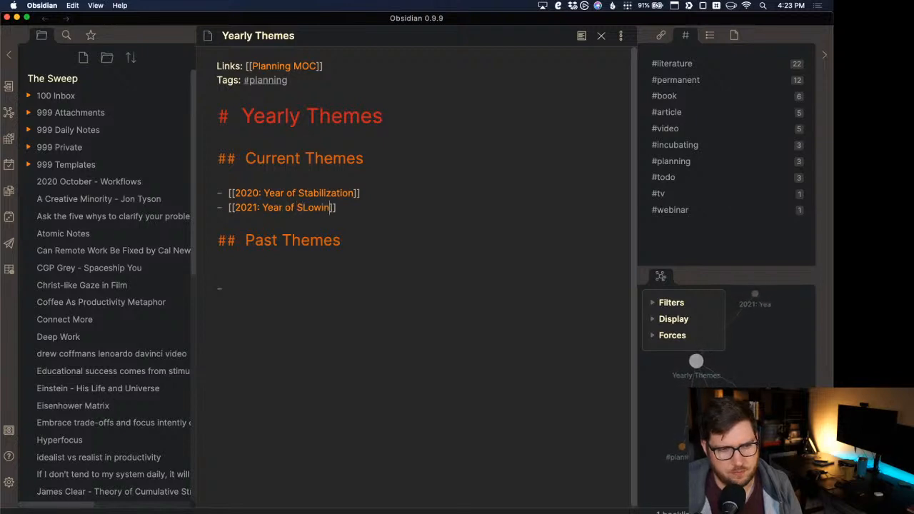
key(BackSpace)
key(BackSpace)
key(BackSpace)
key(BackSpace)
key(BackSpace)
text(lowing Down)
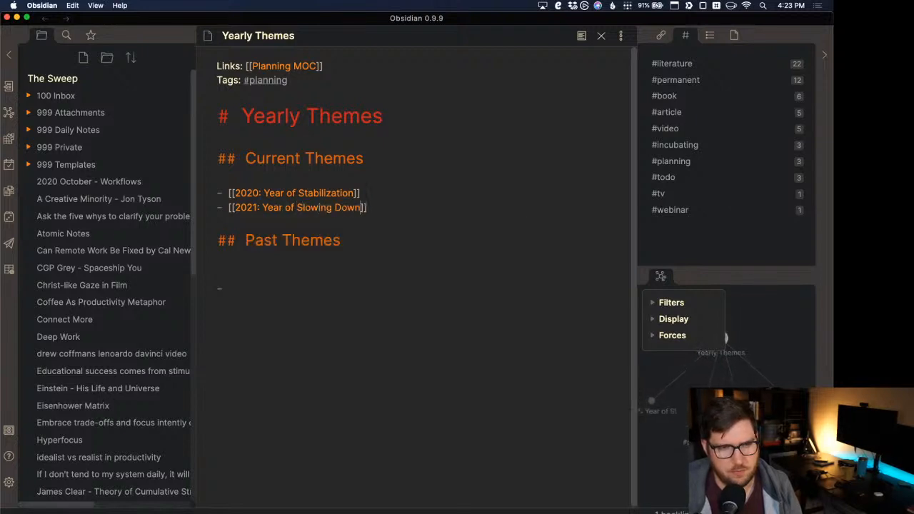
Step: Remove the extra blank line between the Past Themes heading and its empty bullet
click(257, 278)
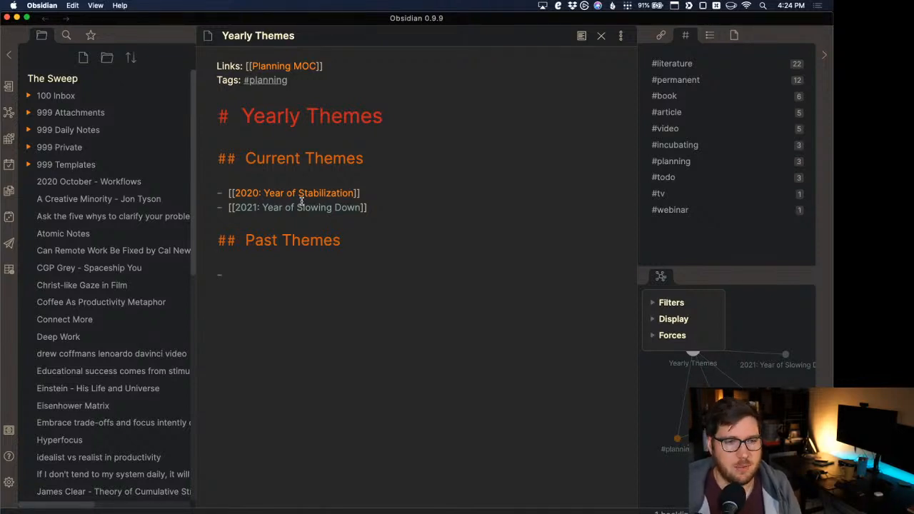
click(446, 207)
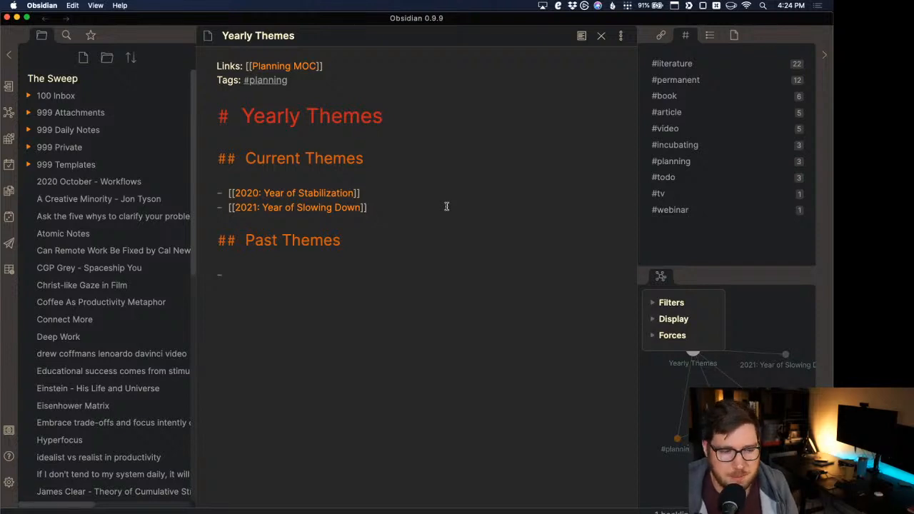
click(304, 272)
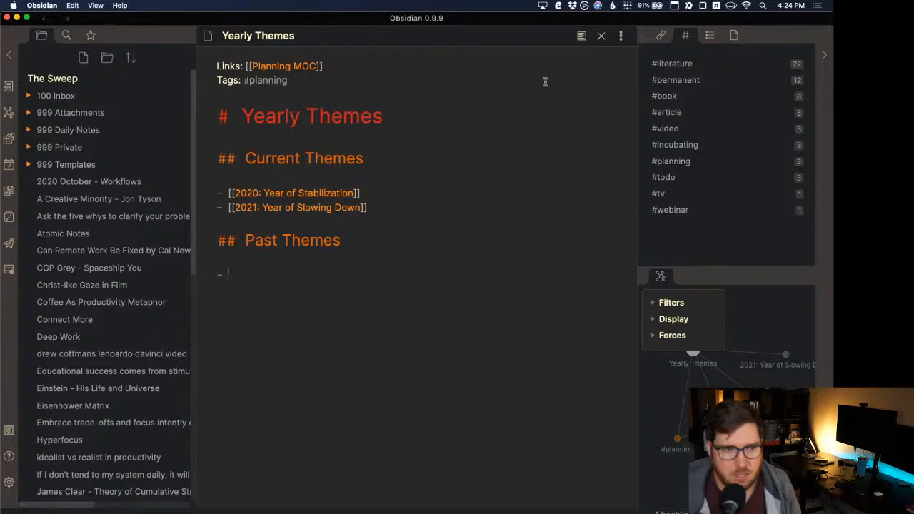
Step: Reopen Yearly Themes from Planning MOC, select its Links and Tags lines, and return to Planning MOC
key(super+alt+Left)
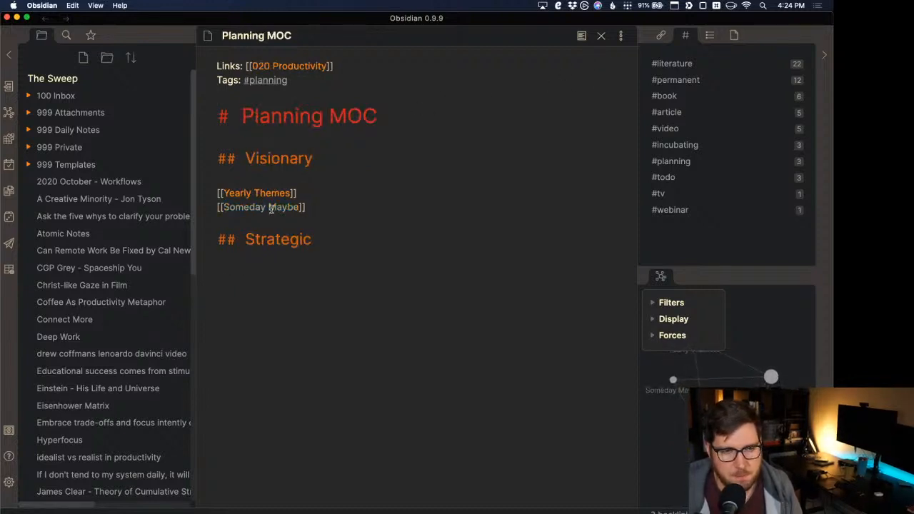
click(273, 193)
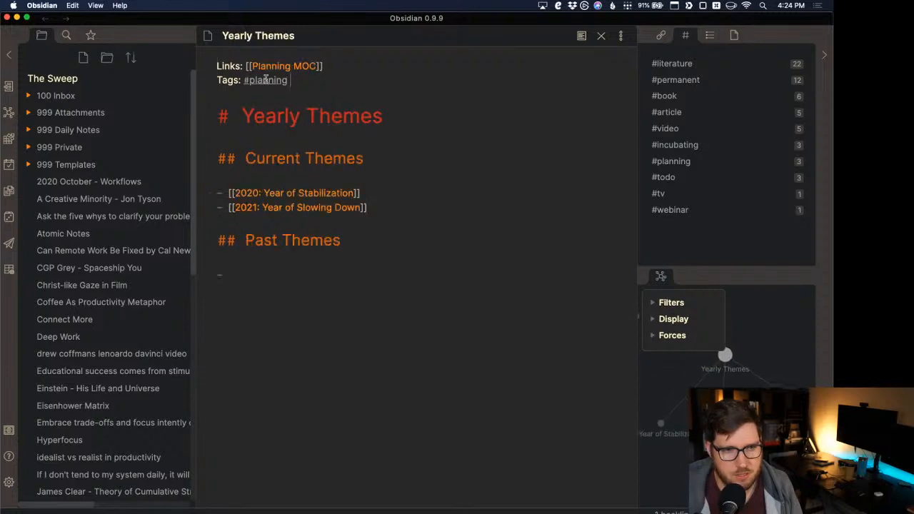
drag(289, 81, 219, 69)
key(super+alt+Left)
Step: Open the Someday Maybe note and add a top-level heading "Someday/Maybe" below its Tags line
click(234, 207)
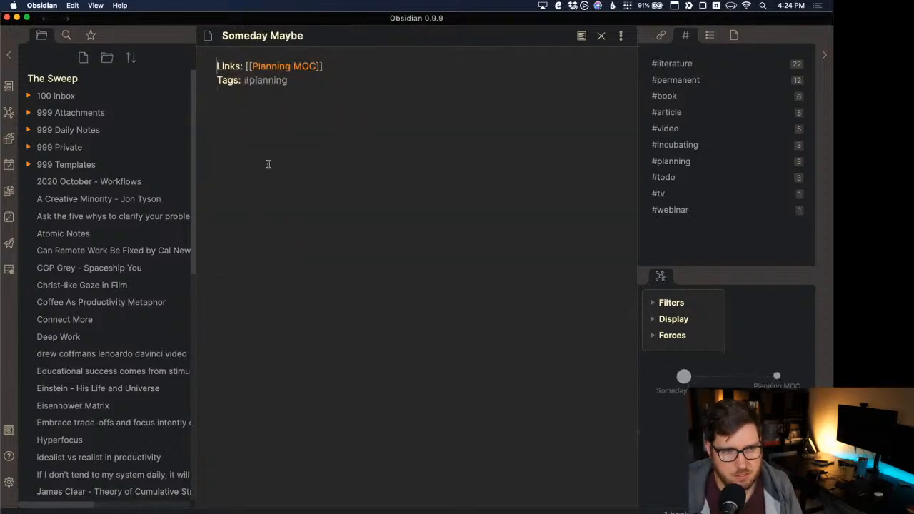
drag(297, 83, 220, 68)
click(316, 82)
key(Return)
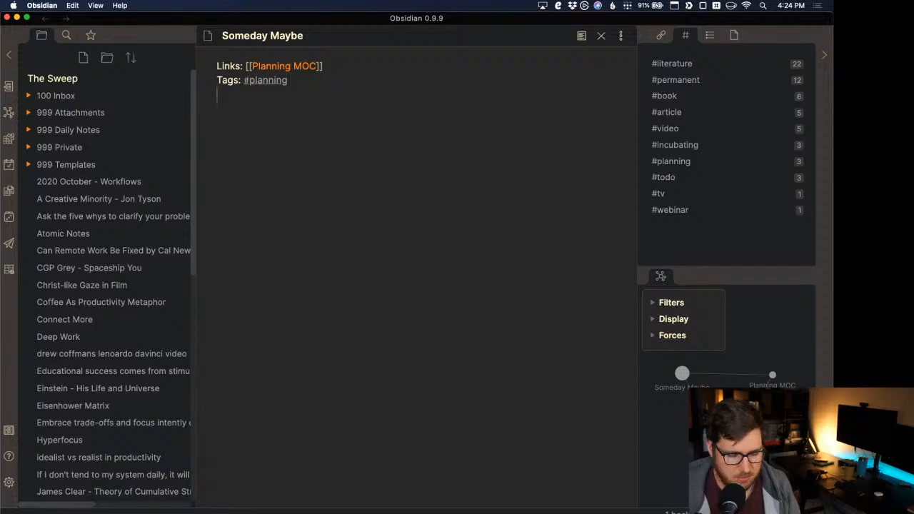
key(Return)
text(# Someday/)
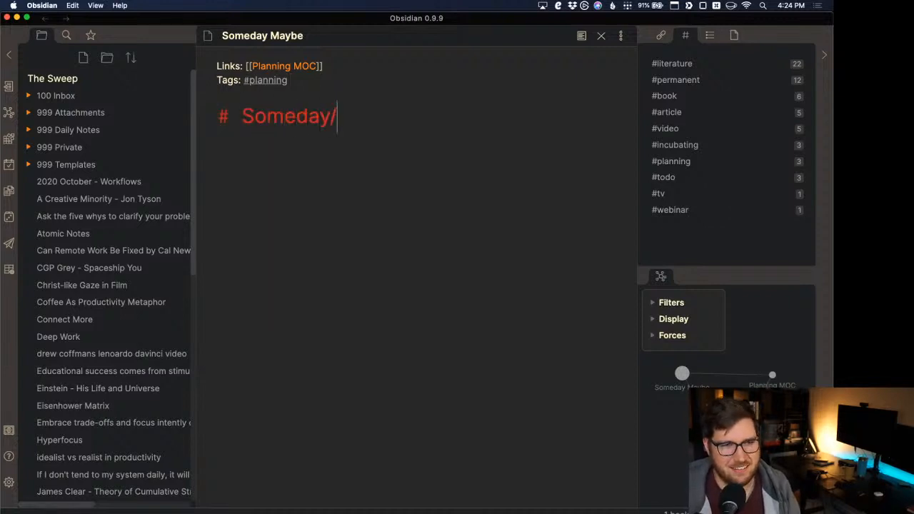
text(Maybe)
key(Return)
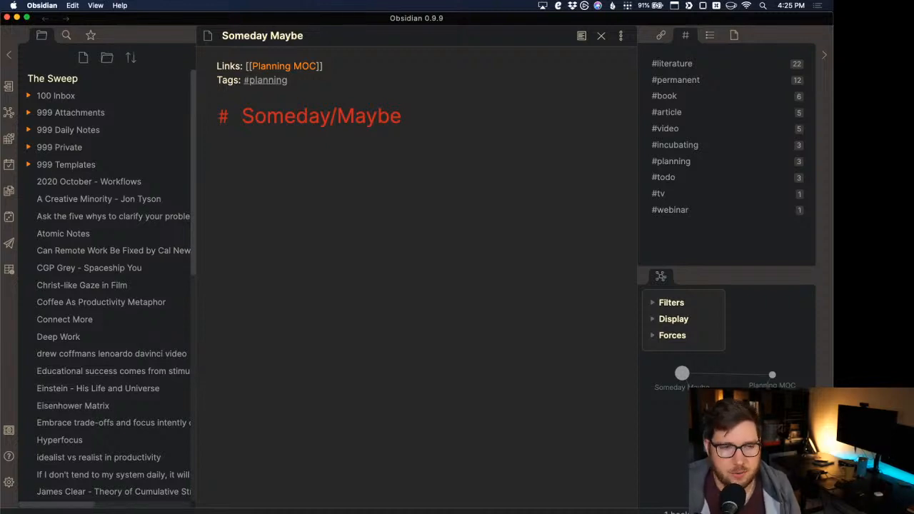
Step: Open the 2020 October - Workflows note and delete the ^8886c5 block ID below the mermaid diagram
key(super+alt+Left)
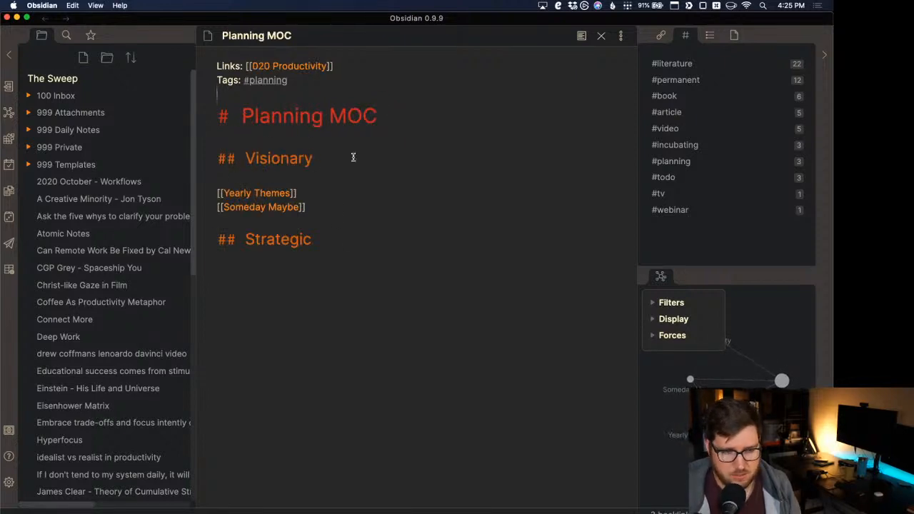
key(super+o)
key(Down)
key(Down)
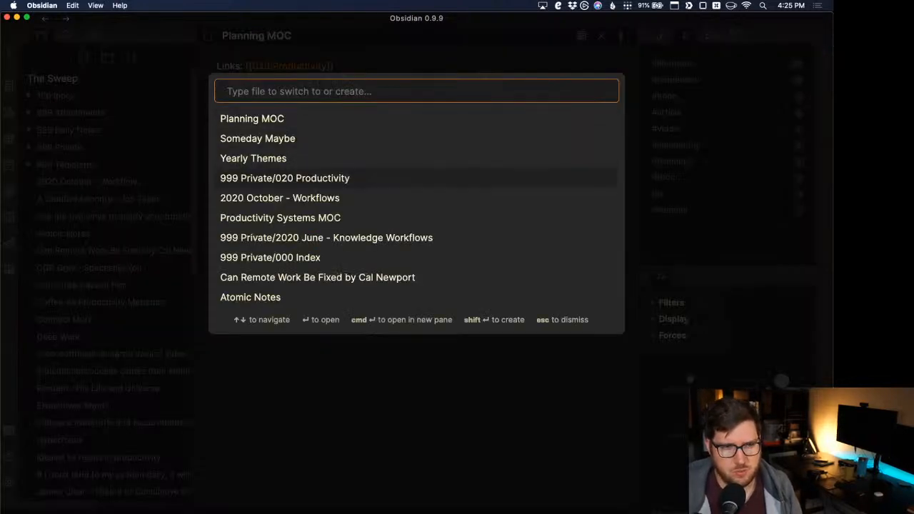
key(Return)
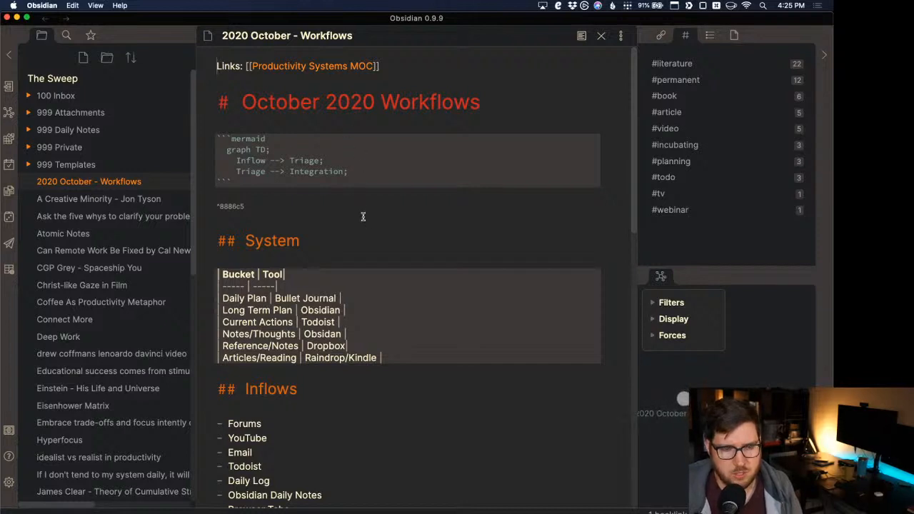
drag(265, 205, 214, 205)
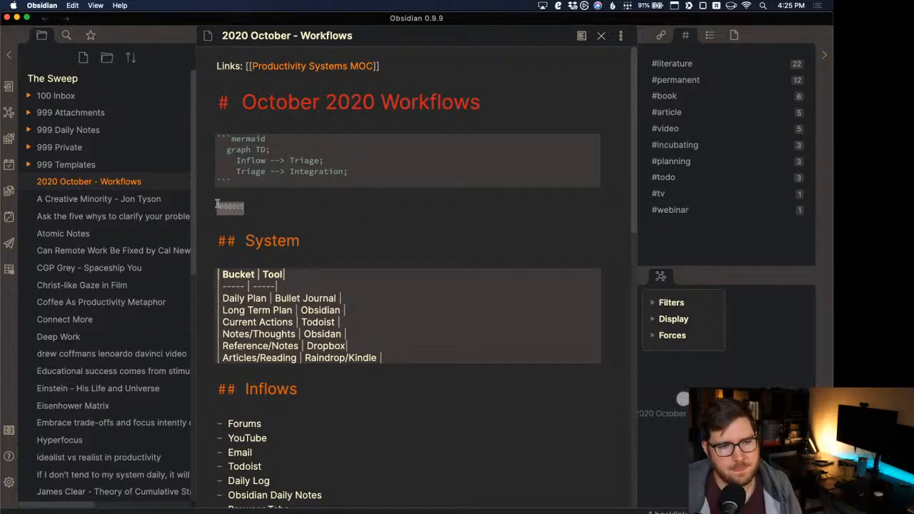
key(BackSpace)
key(BackSpace)
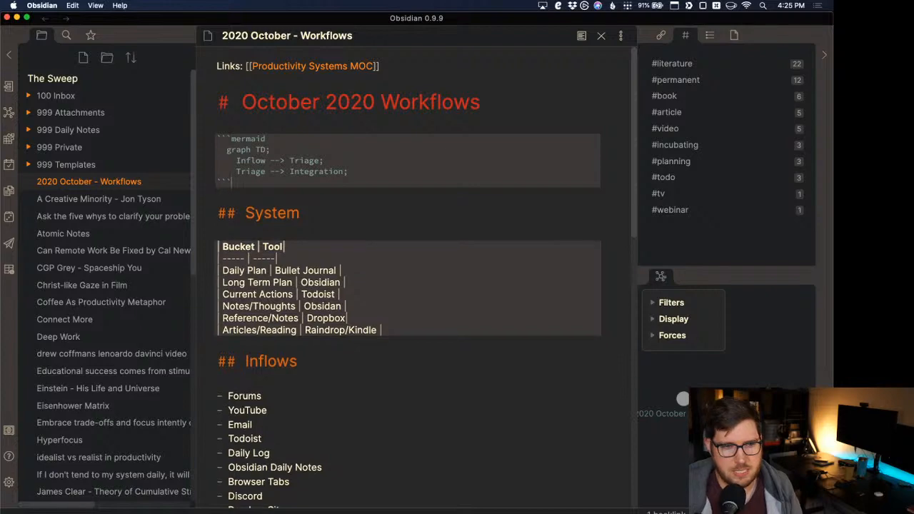
Step: Show the workflows note in preview mode and review its flow diagram and System table
scroll(351, 235, down, 5)
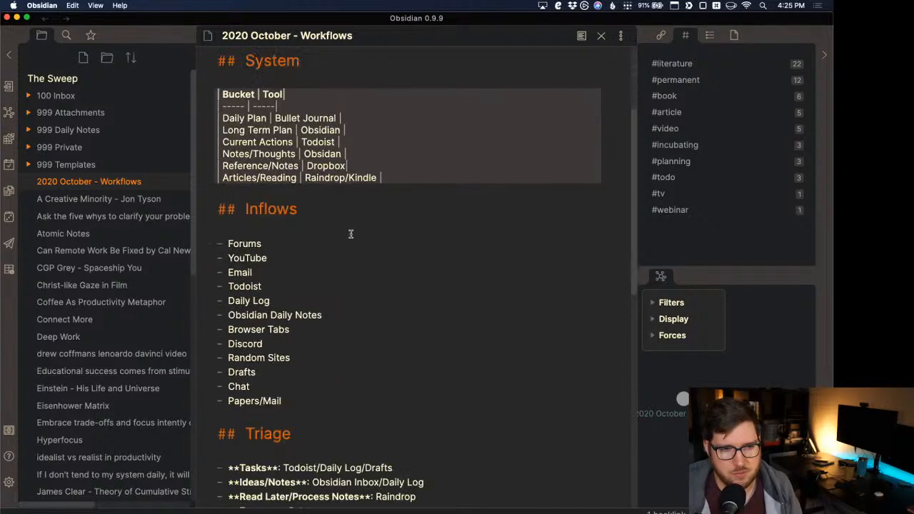
click(581, 35)
scroll(461, 205, up, 3)
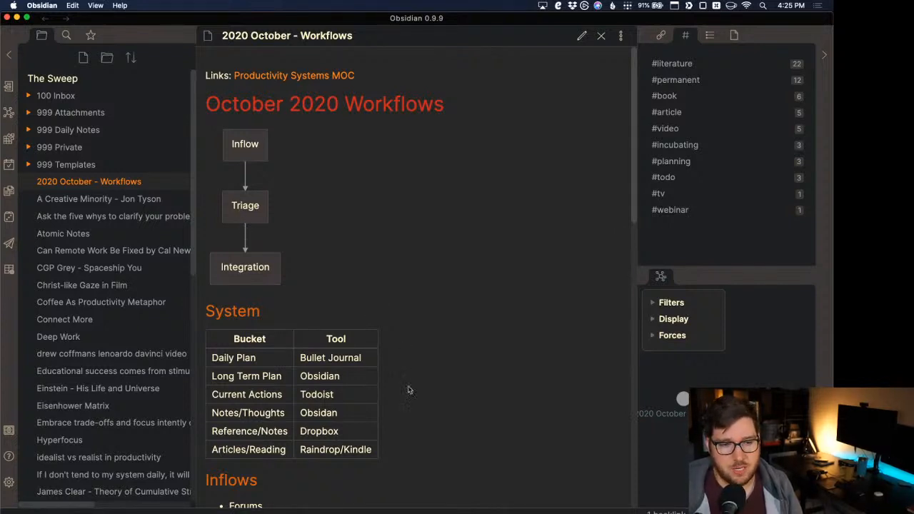
scroll(300, 327, down, 2)
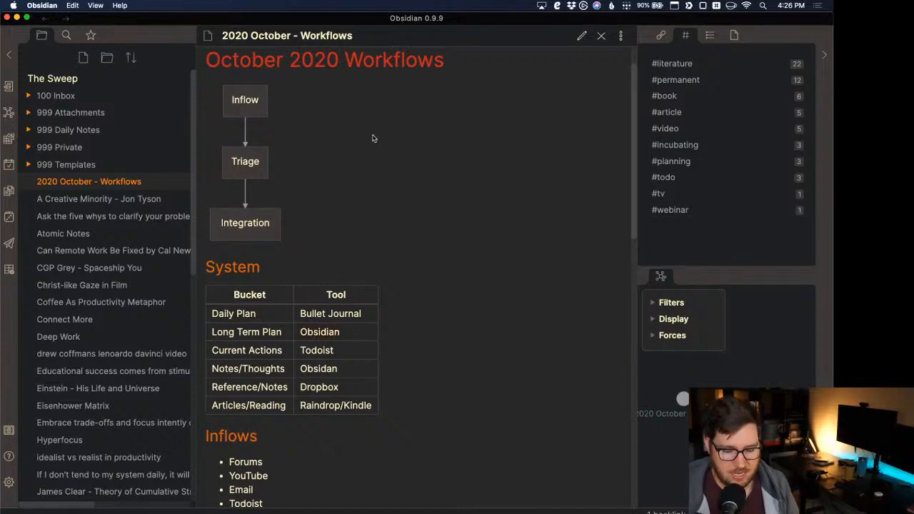
Step: Open the 000 Index note to view its areas of reference and focus
key(super+o)
text(000)
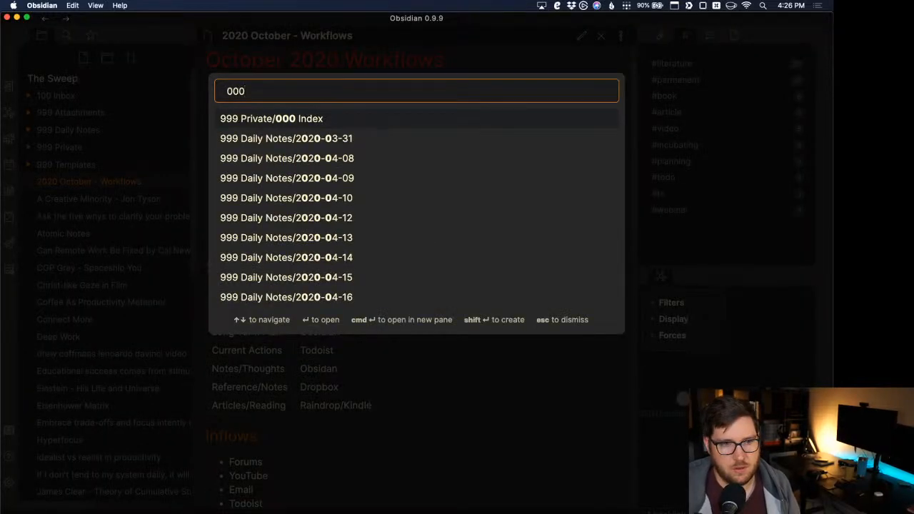
key(Return)
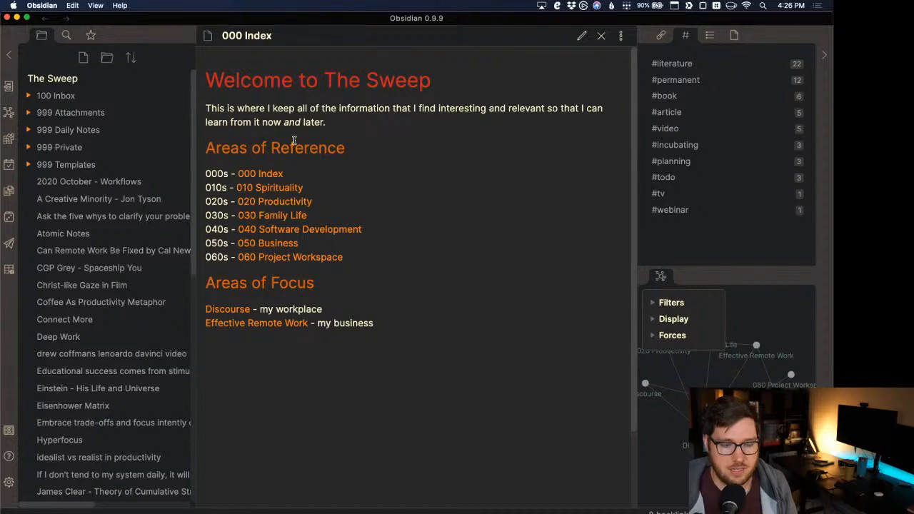
Step: Switch to the Planning MOC note to view its Visionary and Strategic sections
key(super+o)
key(Down)
key(Down)
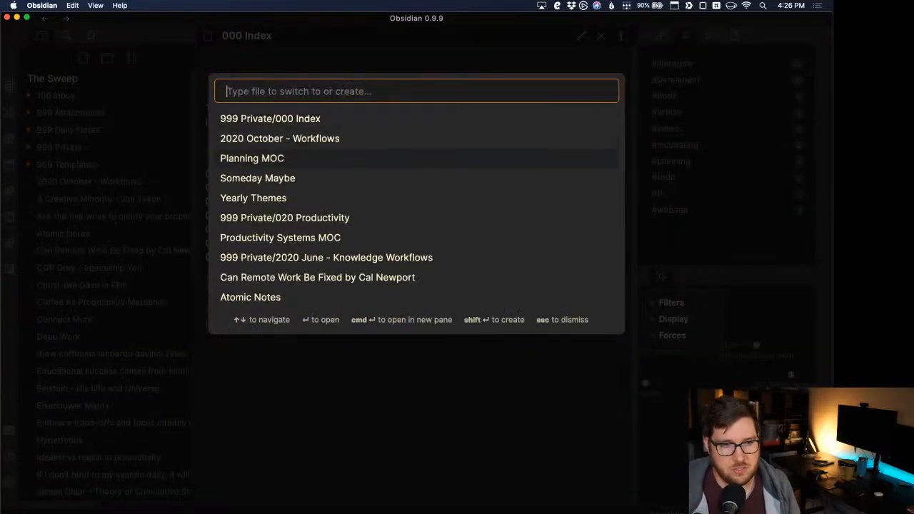
key(Return)
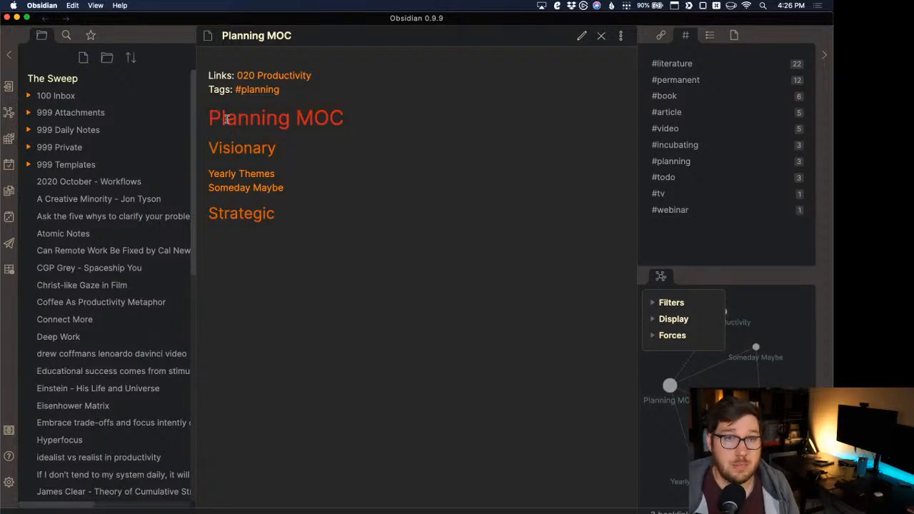
Step: Reopen 2020 October - Workflows and review the System, Inflows, Triage, System Structure and Workflows/Reviews sections
key(super+o)
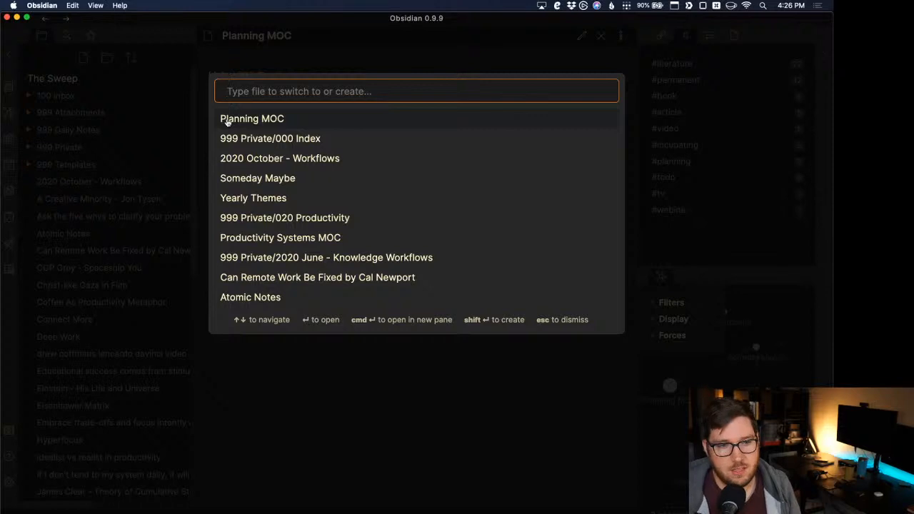
key(Down)
key(Down)
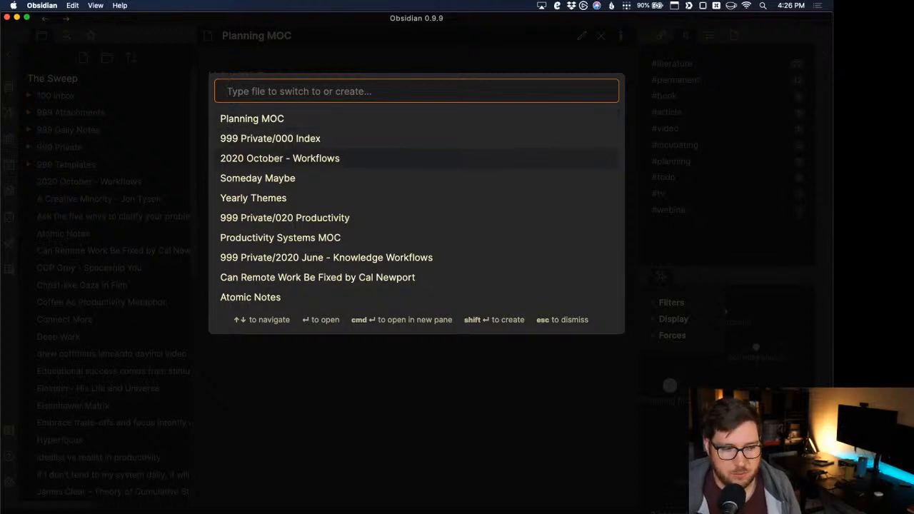
key(Return)
scroll(419, 200, down, 4)
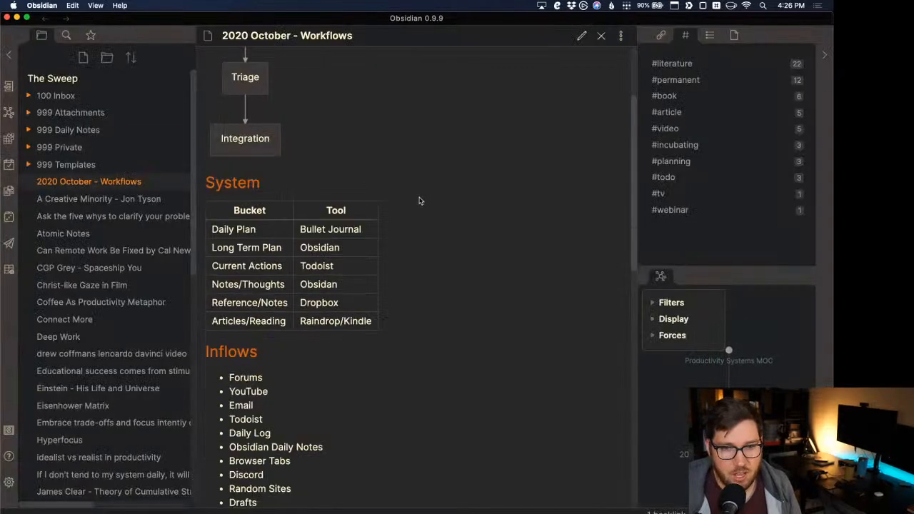
scroll(404, 264, down, 3)
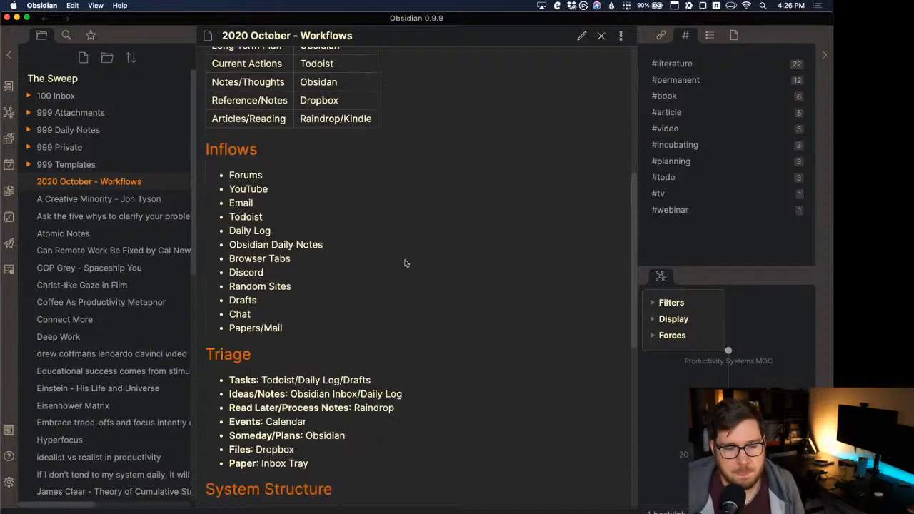
scroll(404, 263, up, 3)
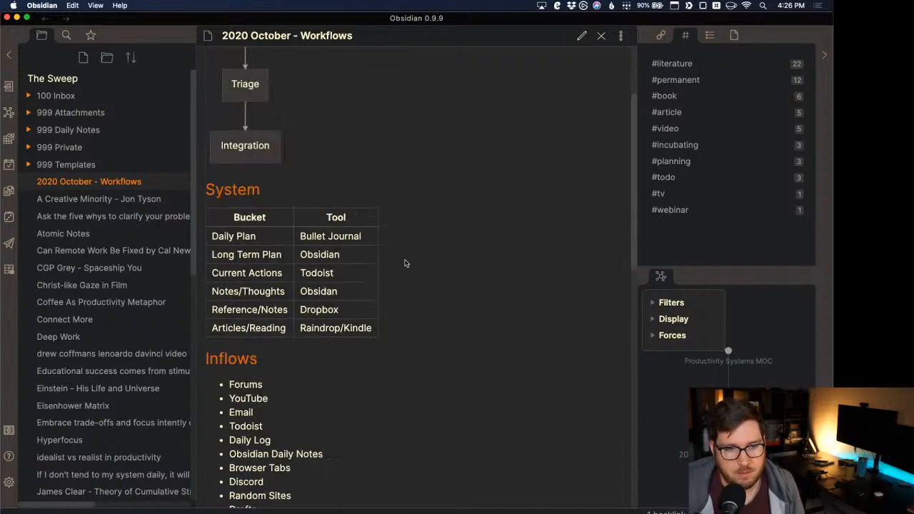
scroll(428, 214, down, 7)
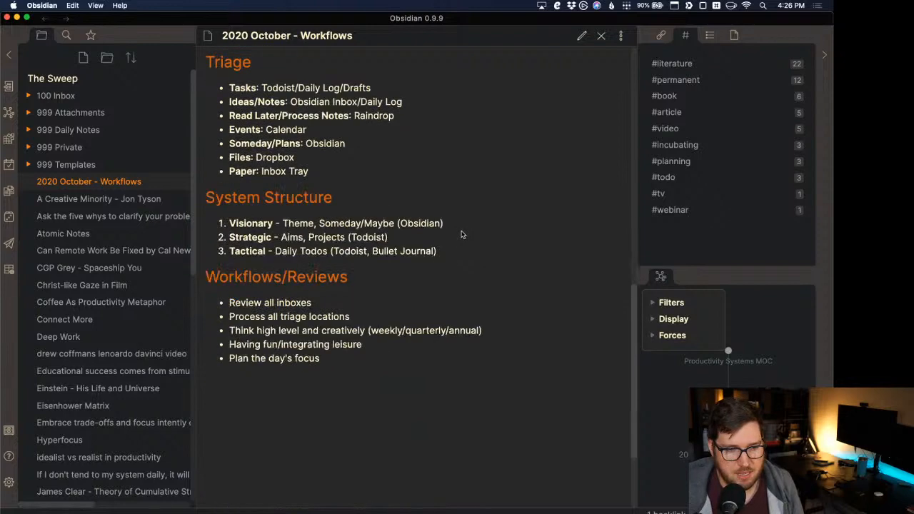
scroll(462, 234, up, 2)
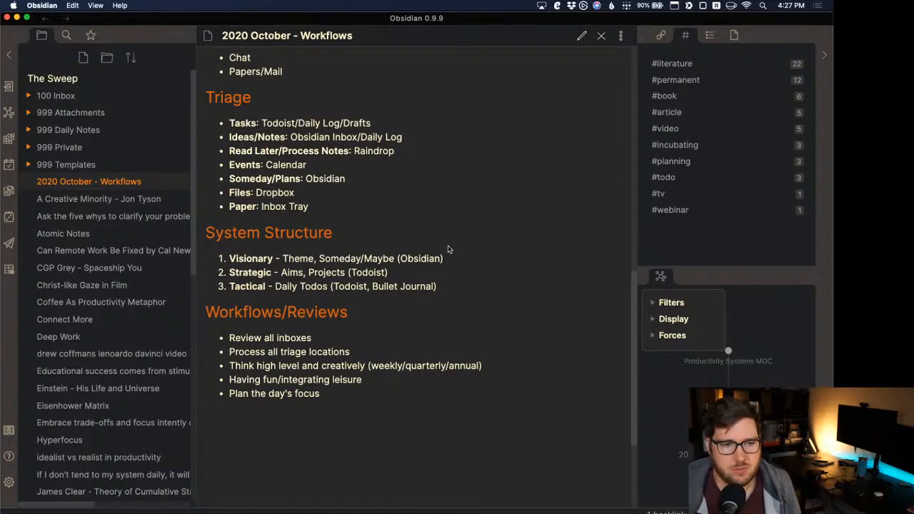
scroll(449, 249, down, 1)
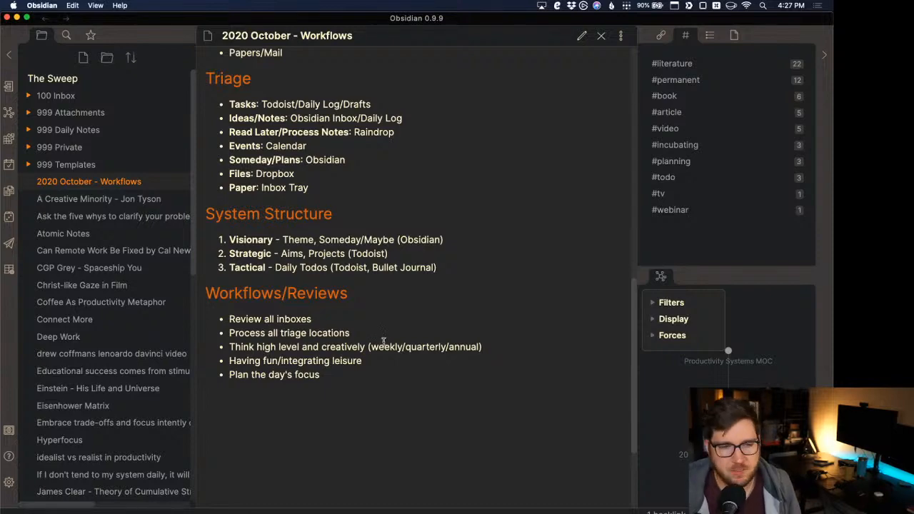
Step: Review the 2020 October - Workflows note again, from its flow diagram to the System table and Inflows list
scroll(382, 328, up, 10)
scroll(380, 307, up, 10)
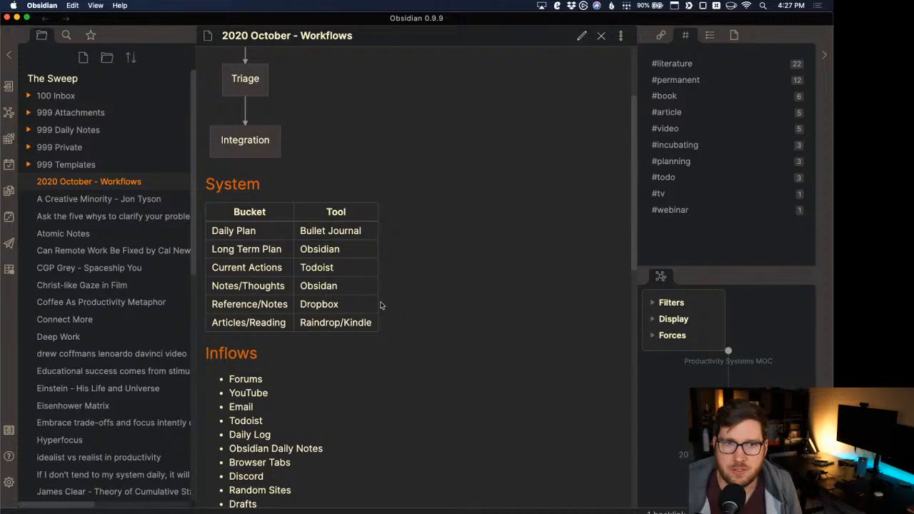
scroll(381, 306, up, 5)
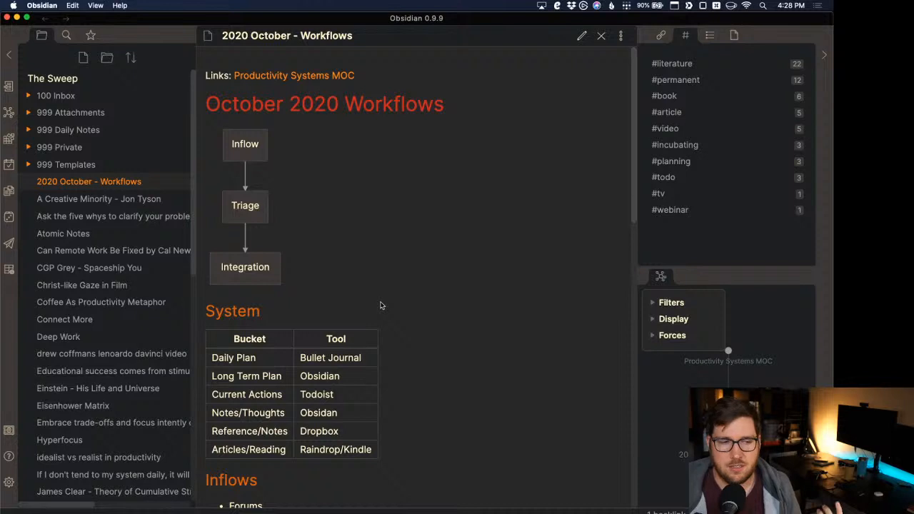
scroll(391, 332, down, 5)
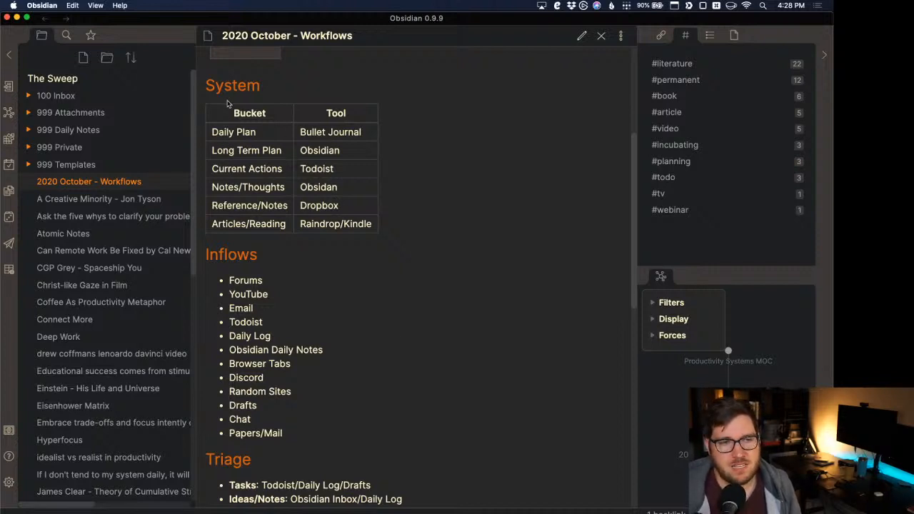
scroll(255, 173, up, 1)
scroll(255, 174, up, 1)
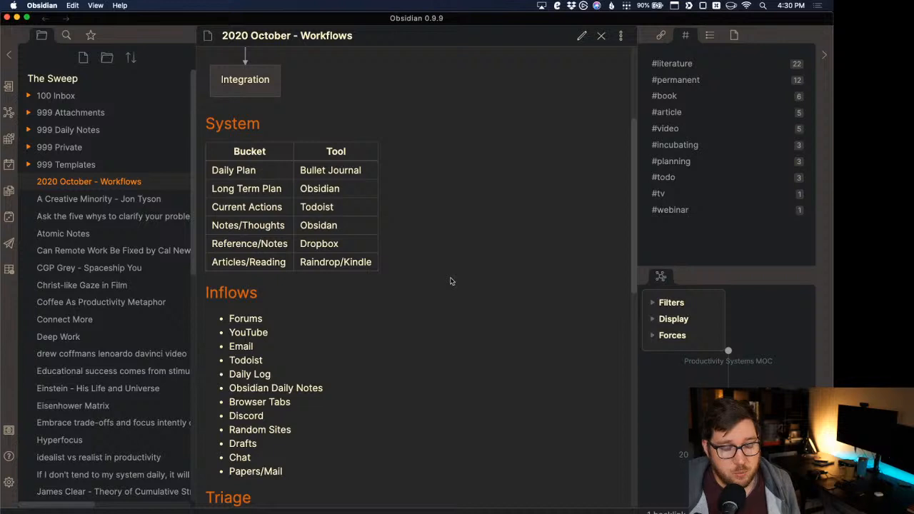
Step: Switch to Raindrop in Firefox, preview the git bisect article in the Process Triage collection, and close the preview
key(super+Tab)
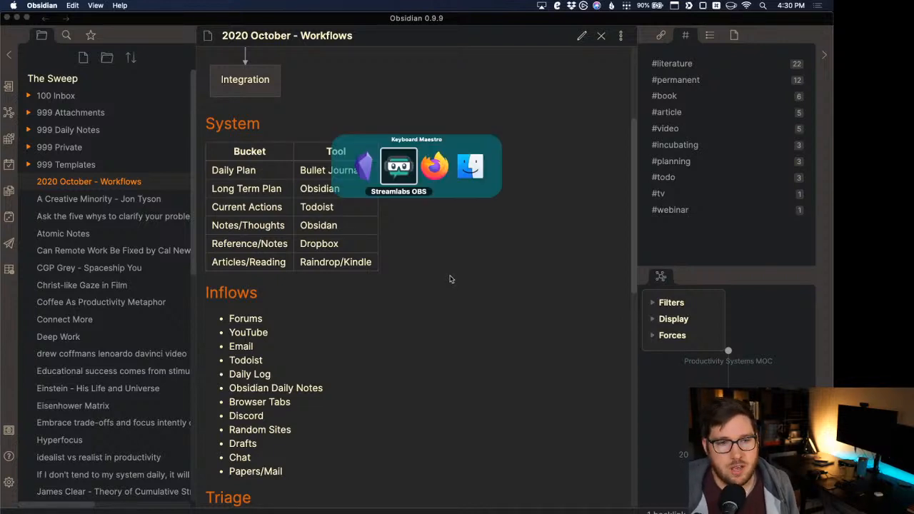
key(super+Tab)
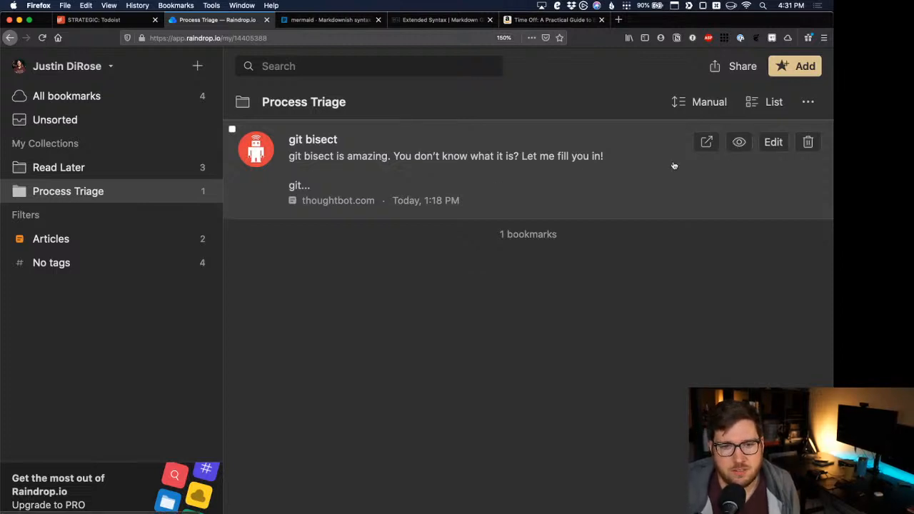
click(343, 169)
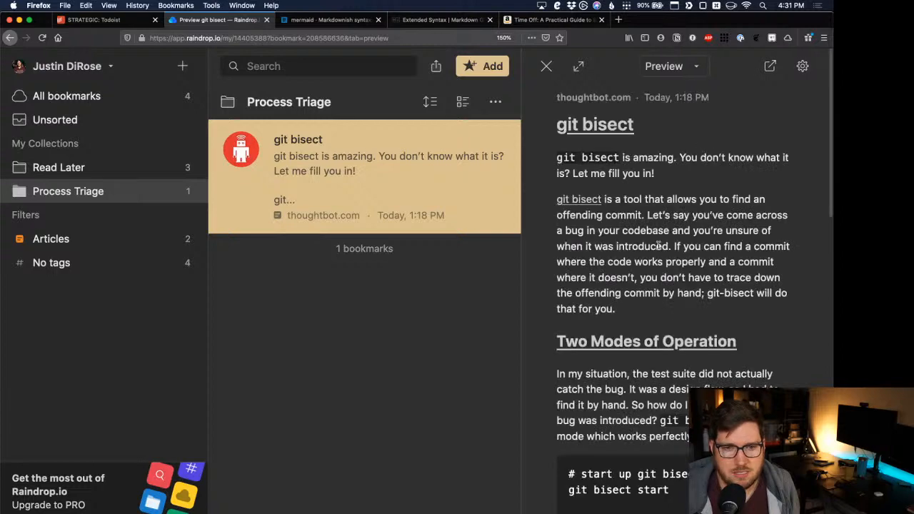
scroll(657, 245, down, 5)
scroll(649, 289, up, 5)
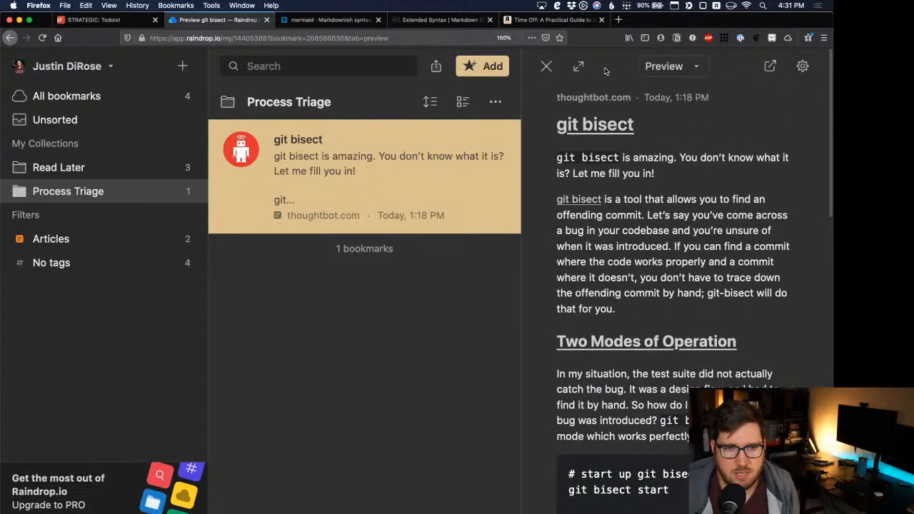
click(546, 66)
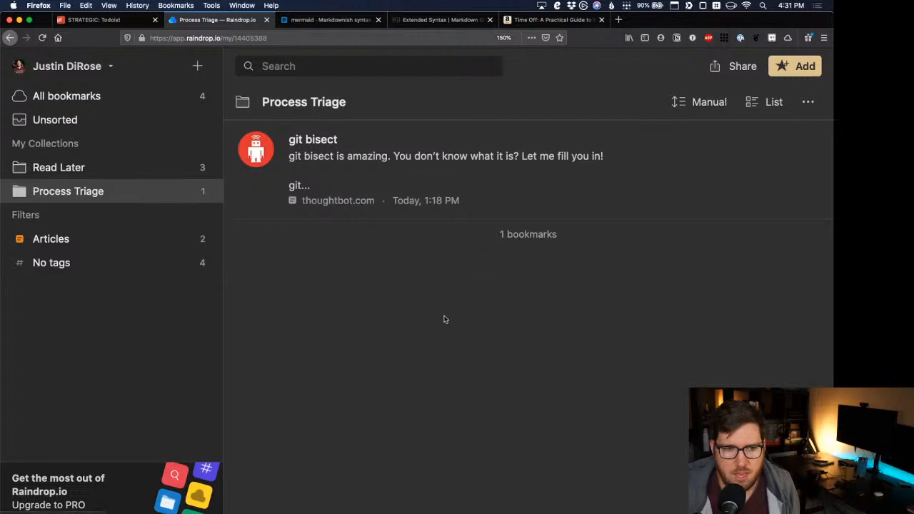